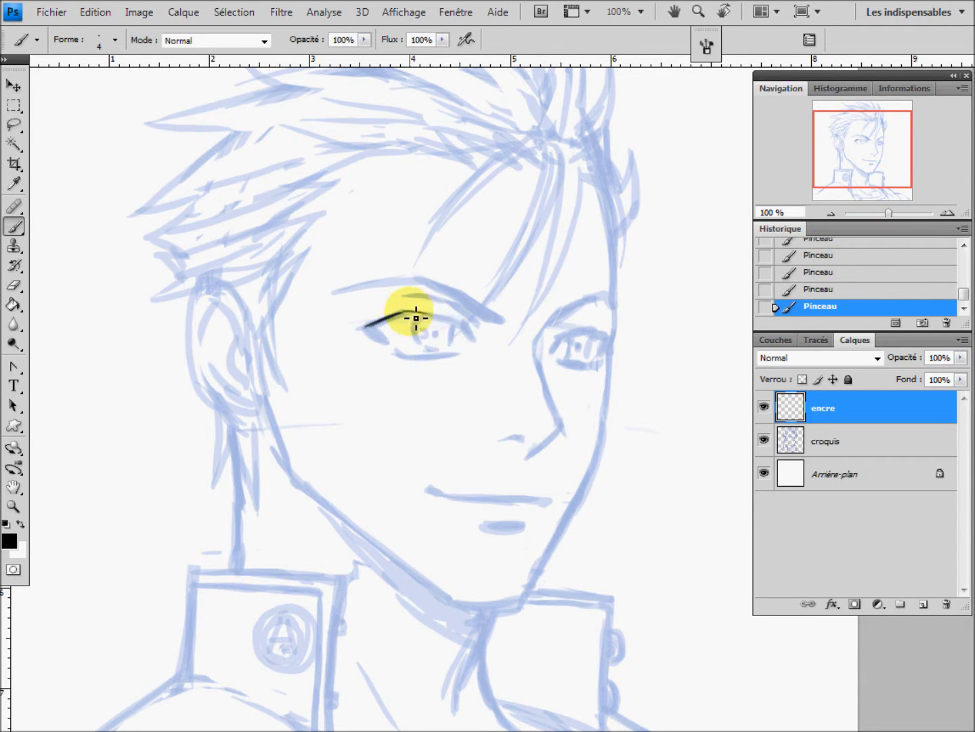
Step: Ink the upper lid, crease and lower lid of the left-hand eye on the encre layer, and erase excess ink at its outer corner
{"action": "left_click_drag", "start_coordinate": [404, 311], "coordinate": [462, 327]}
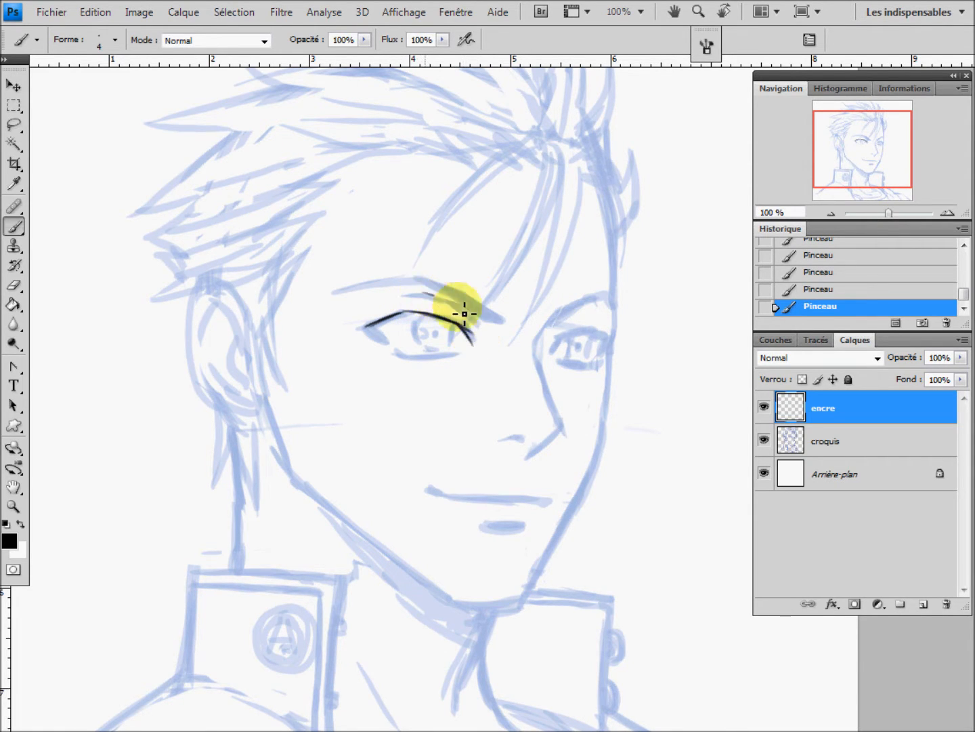
{"action": "left_click_drag", "start_coordinate": [424, 293], "coordinate": [480, 334]}
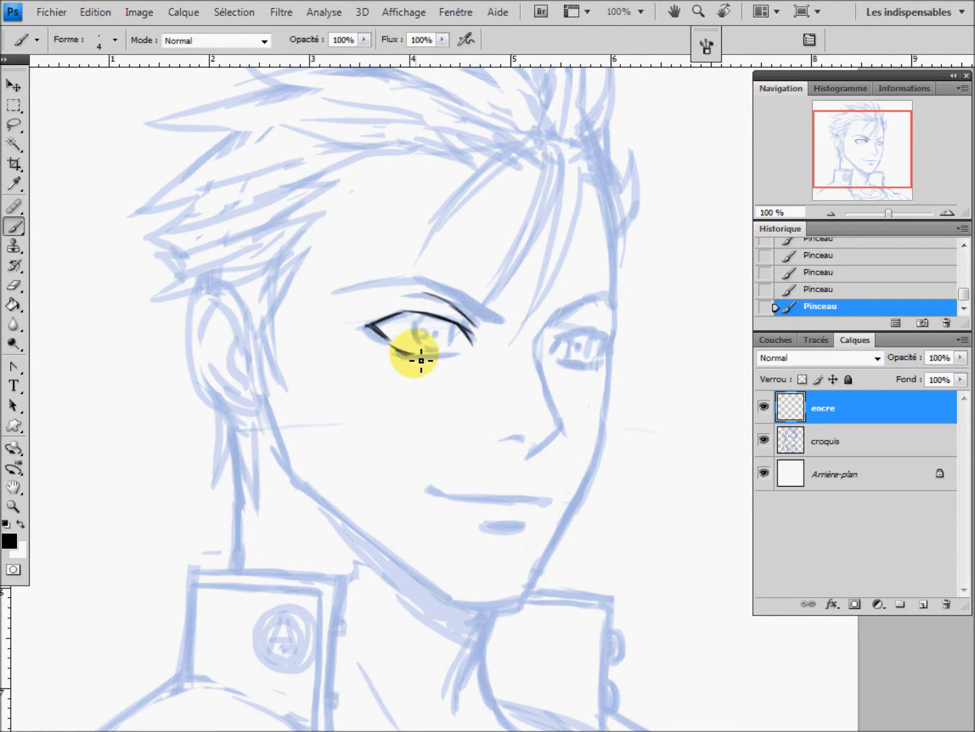
{"action": "left_click_drag", "start_coordinate": [417, 361], "coordinate": [460, 363]}
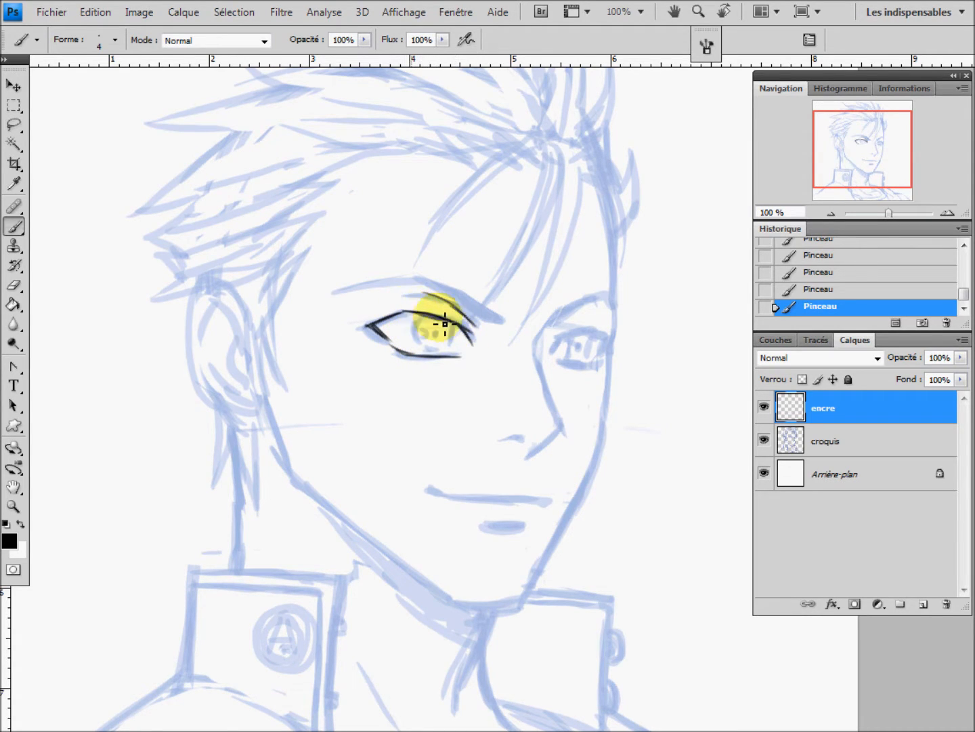
{"action": "left_click_drag", "start_coordinate": [430, 319], "coordinate": [461, 331]}
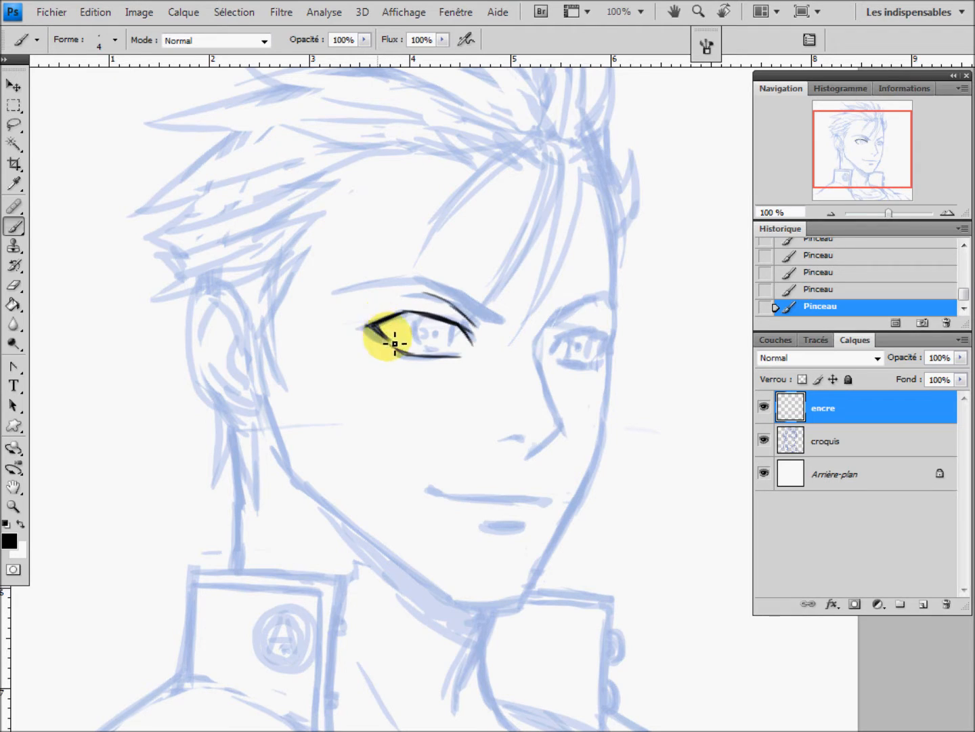
{"action": "left_click", "coordinate": [13, 285]}
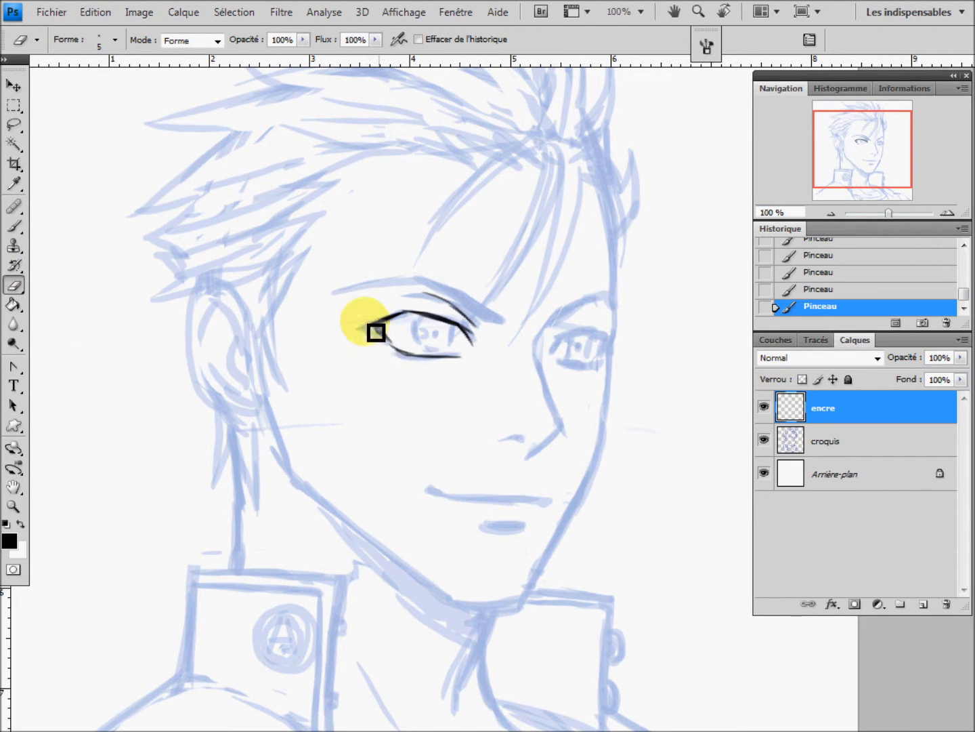
{"action": "left_click_drag", "start_coordinate": [377, 333], "coordinate": [392, 359]}
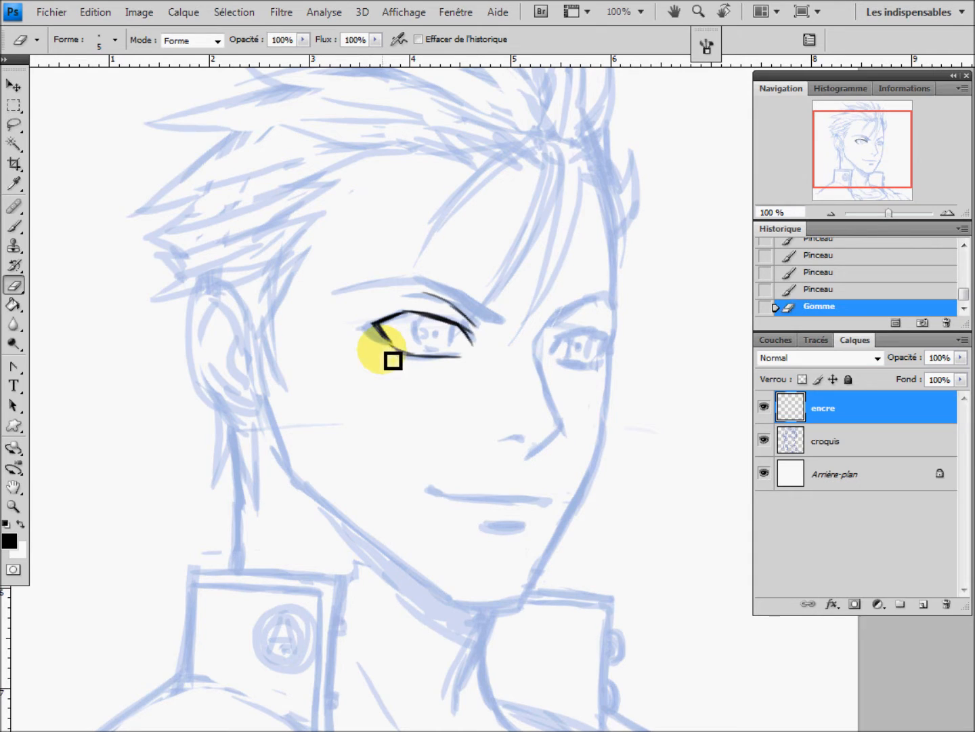
Step: Ink the round iris outline and the small pupil inside the left-hand eye, and check the linework without the croquis layer
{"action": "left_click", "coordinate": [15, 228]}
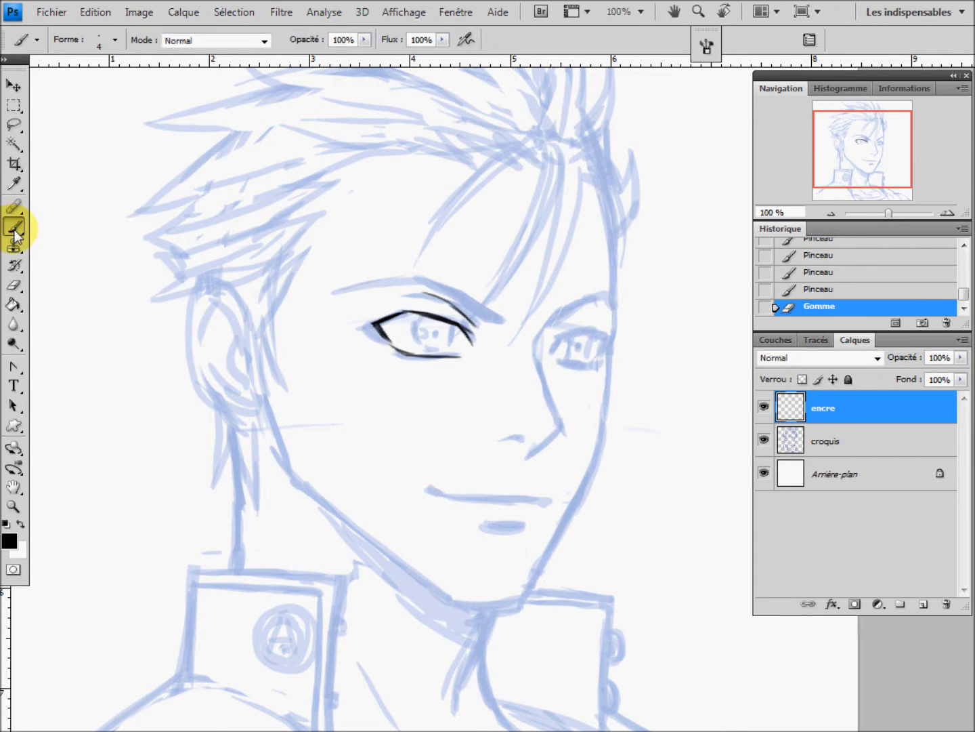
{"action": "left_click", "coordinate": [946, 213]}
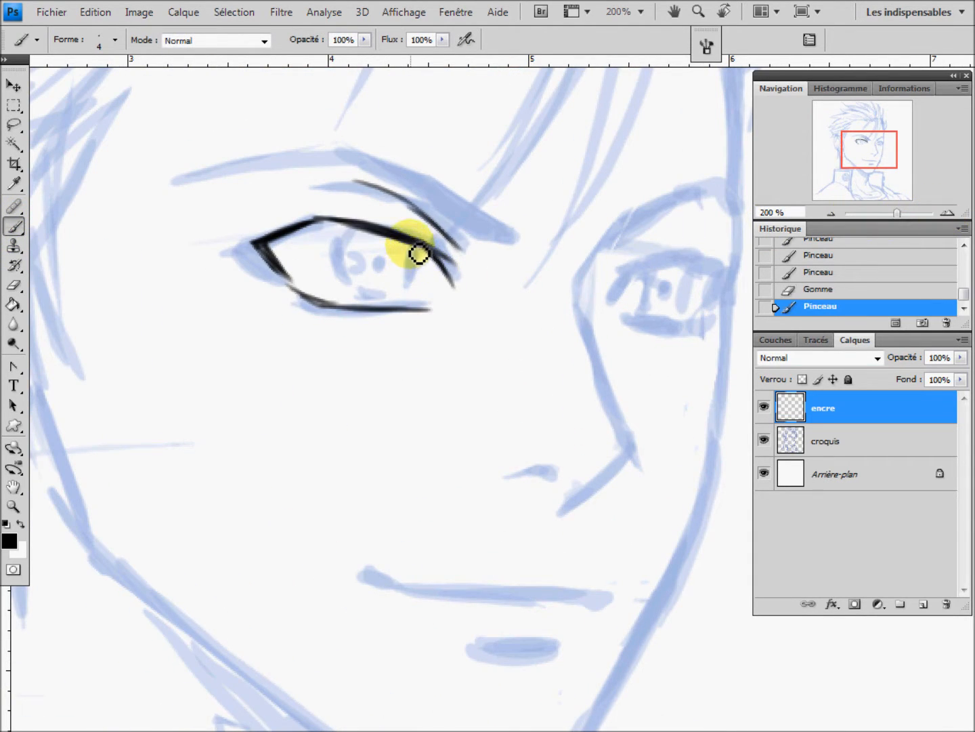
{"action": "left_click_drag", "start_coordinate": [411, 246], "coordinate": [409, 283]}
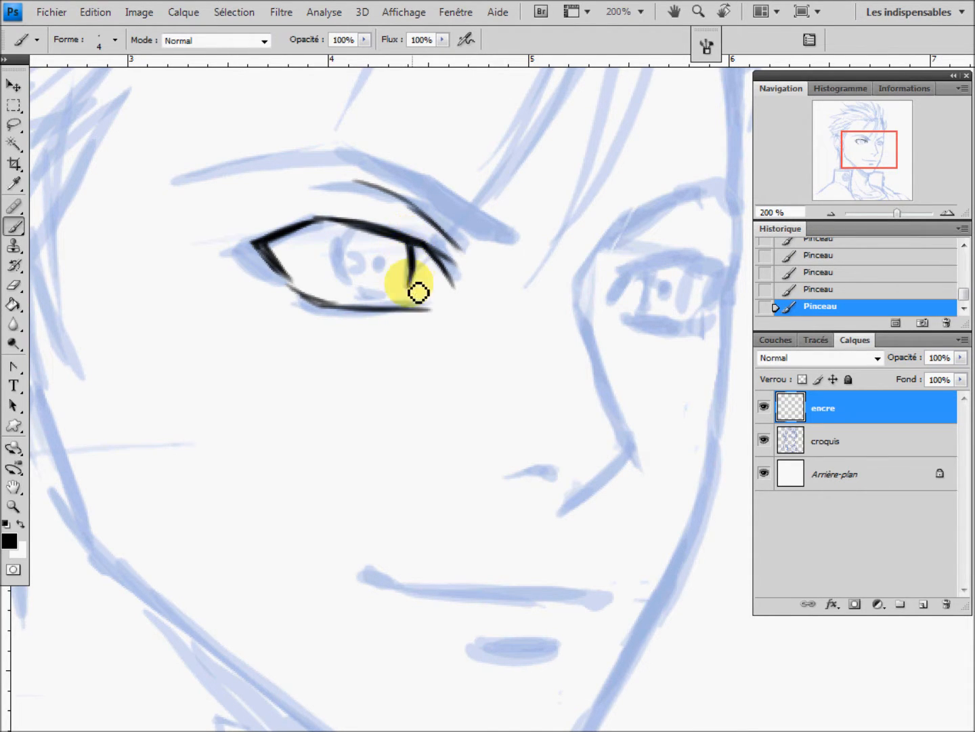
{"action": "mouse_move", "coordinate": [348, 227]}
{"action": "left_mouse_down"}
{"action": "mouse_move", "coordinate": [332, 286]}
{"action": "mouse_move", "coordinate": [335, 265]}
{"action": "mouse_move", "coordinate": [344, 301]}
{"action": "left_mouse_up"}
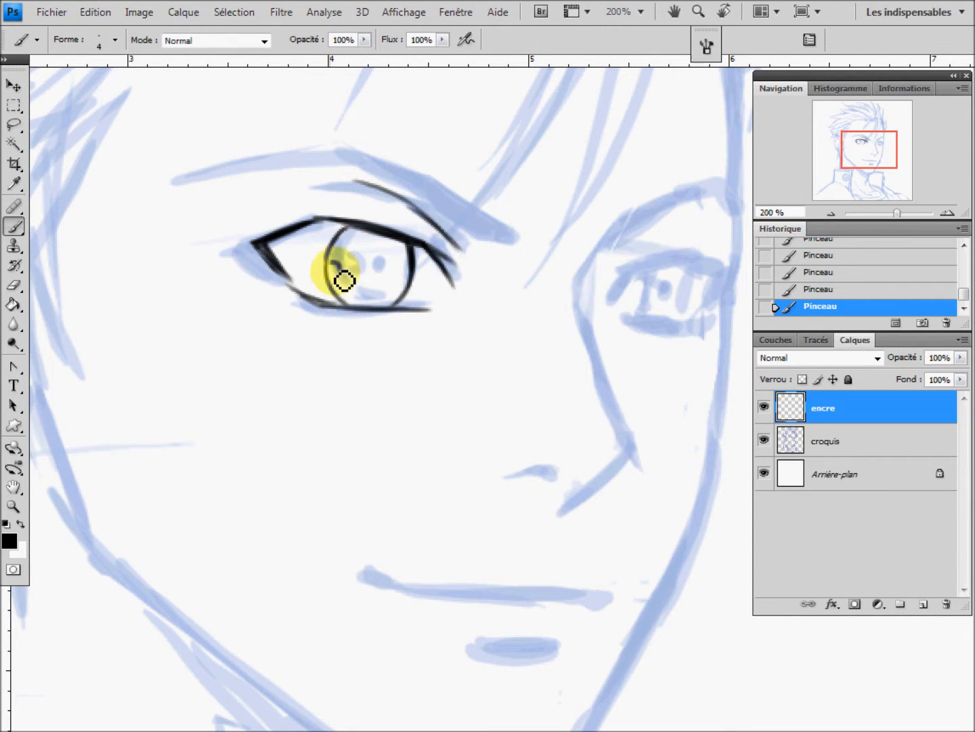
{"action": "left_click", "coordinate": [816, 289]}
{"action": "left_click", "coordinate": [372, 269]}
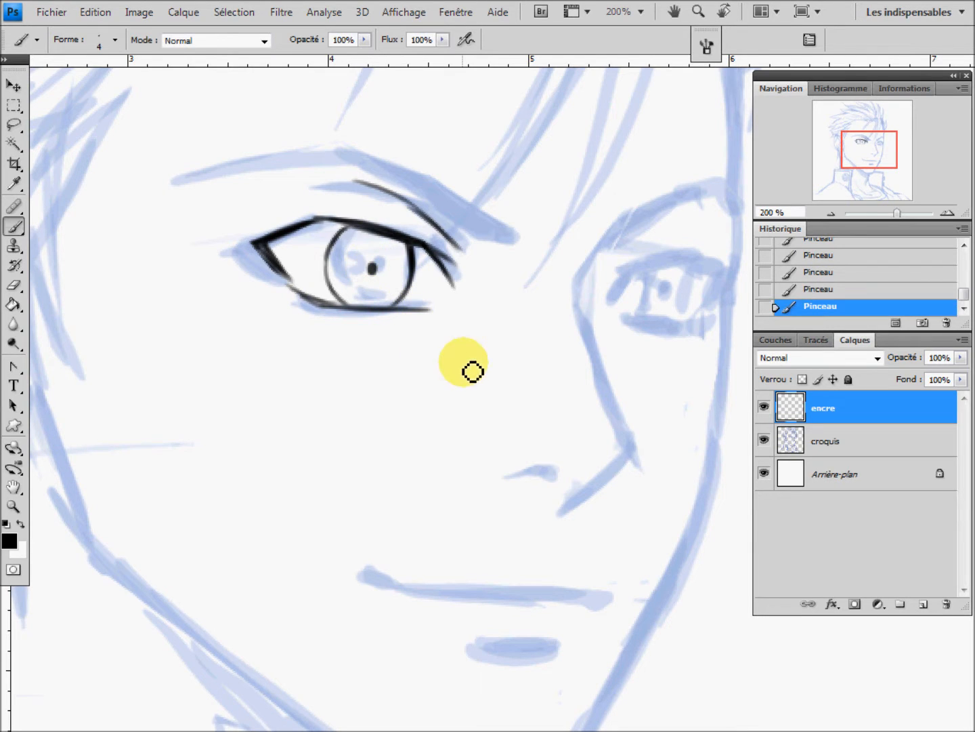
{"action": "left_click", "coordinate": [763, 442]}
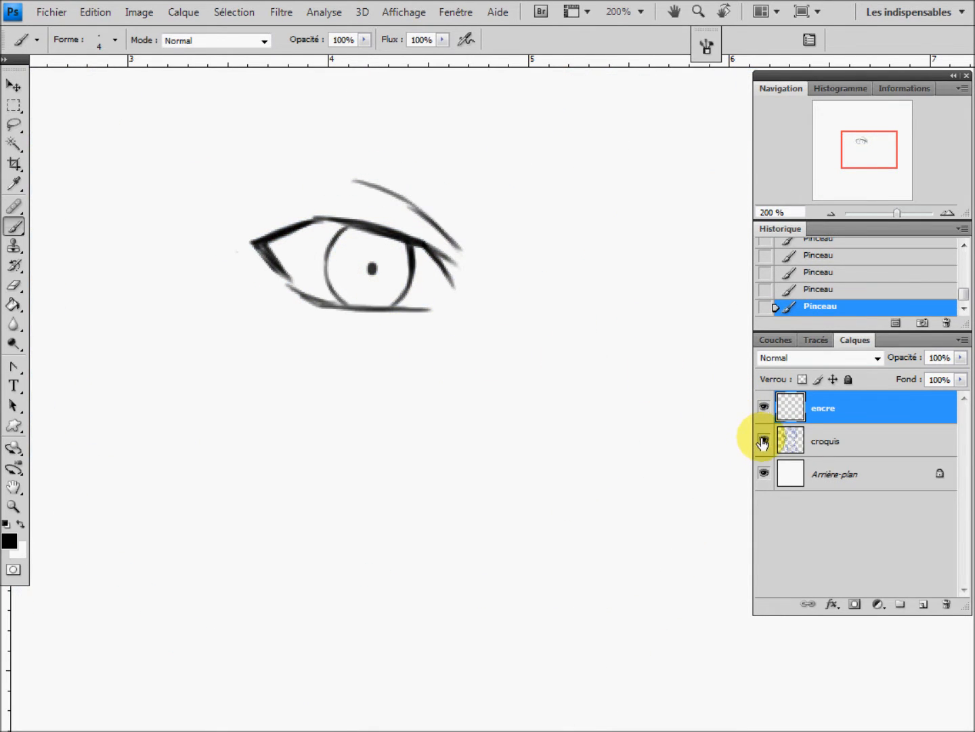
{"action": "left_click", "coordinate": [763, 441]}
Step: Ink the upper and lower contours of the left-hand eyebrow, tapering them together toward the nose, and check the linework against the whole sketch
{"action": "left_click_drag", "start_coordinate": [359, 203], "coordinate": [395, 325]}
{"action": "mouse_move", "coordinate": [212, 302]}
{"action": "left_mouse_down"}
{"action": "mouse_move", "coordinate": [392, 278]}
{"action": "mouse_move", "coordinate": [494, 316]}
{"action": "left_mouse_up"}
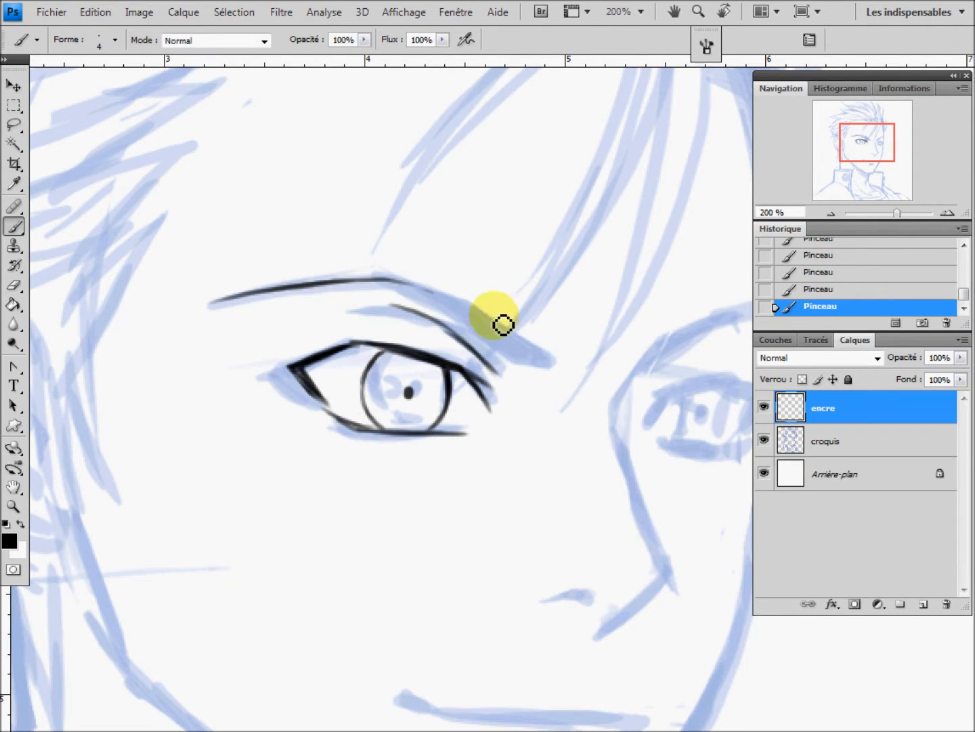
{"action": "left_click_drag", "start_coordinate": [507, 430], "coordinate": [404, 431]}
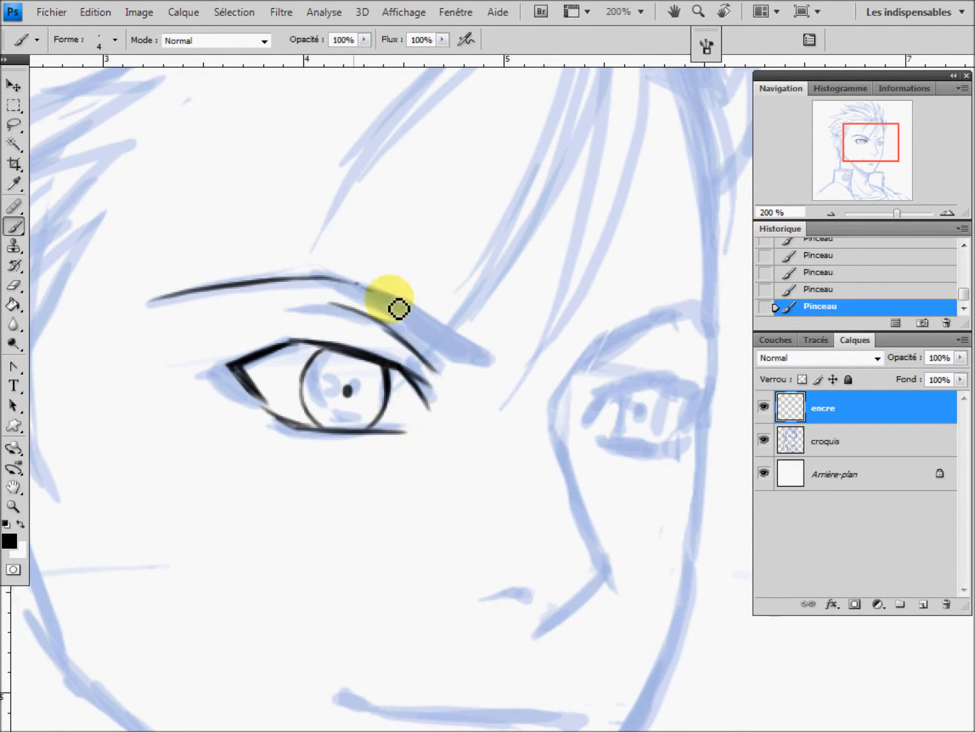
{"action": "left_click_drag", "start_coordinate": [358, 280], "coordinate": [488, 354]}
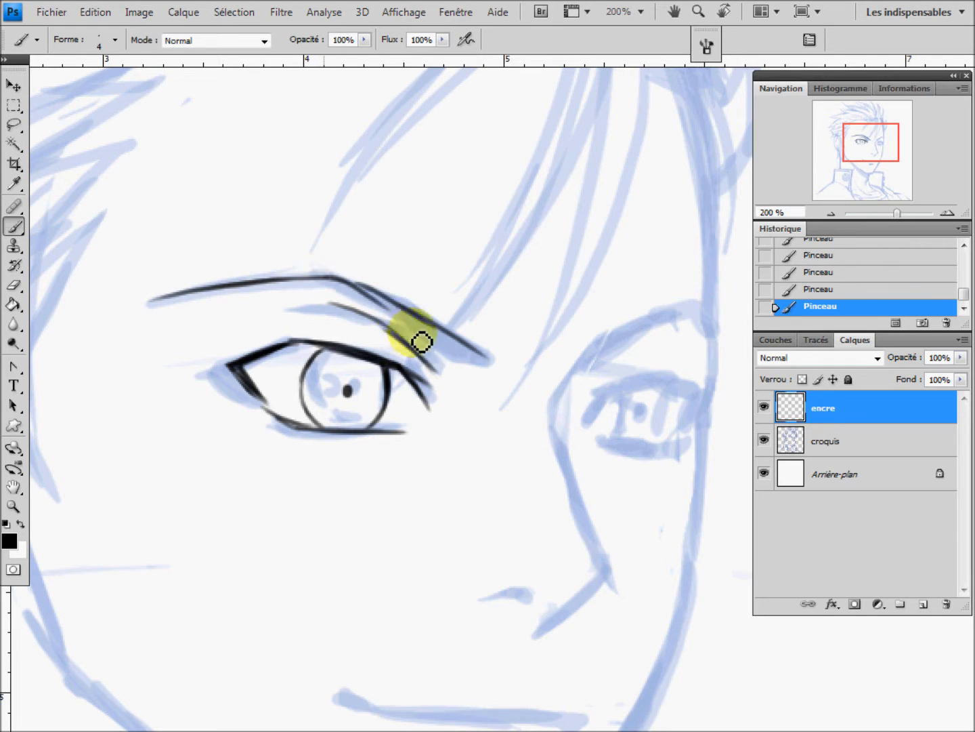
{"action": "mouse_move", "coordinate": [393, 315]}
{"action": "left_mouse_down"}
{"action": "mouse_move", "coordinate": [472, 373]}
{"action": "mouse_move", "coordinate": [455, 363]}
{"action": "mouse_move", "coordinate": [507, 381]}
{"action": "mouse_move", "coordinate": [473, 353]}
{"action": "mouse_move", "coordinate": [502, 374]}
{"action": "left_mouse_up"}
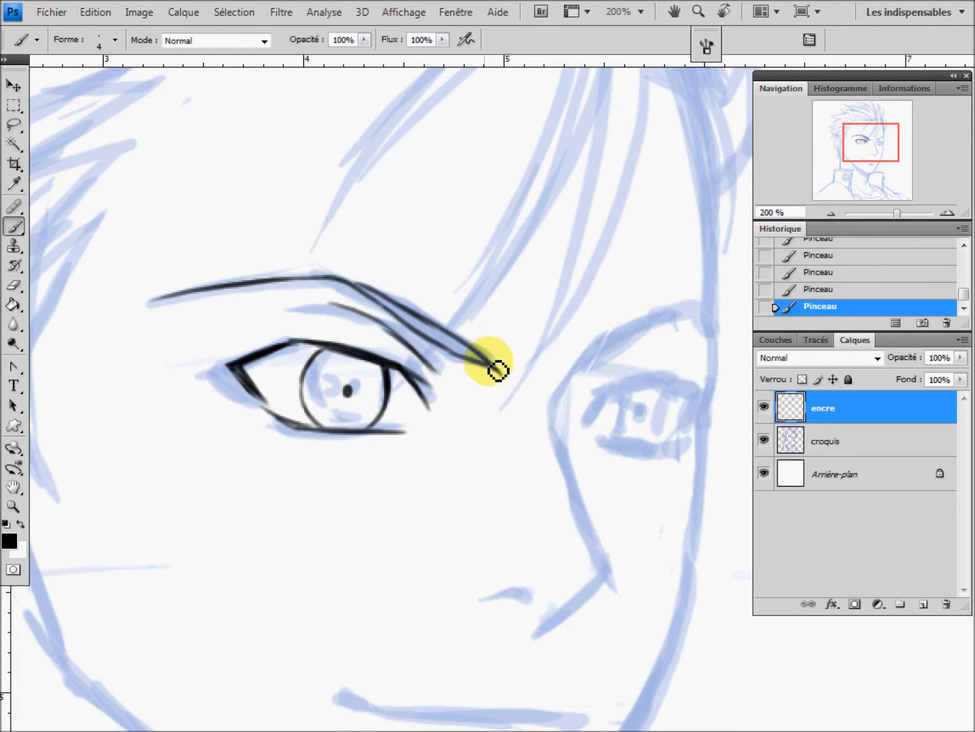
{"action": "left_click", "coordinate": [831, 213]}
{"action": "left_click", "coordinate": [832, 213]}
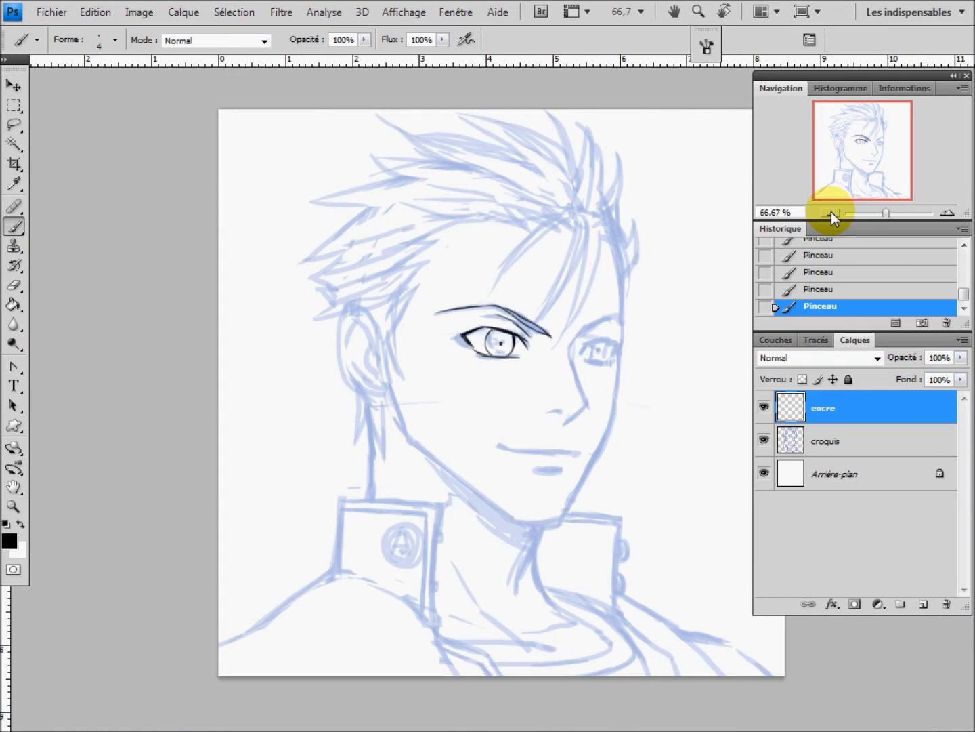
{"action": "left_click", "coordinate": [765, 443]}
{"action": "left_click", "coordinate": [765, 442]}
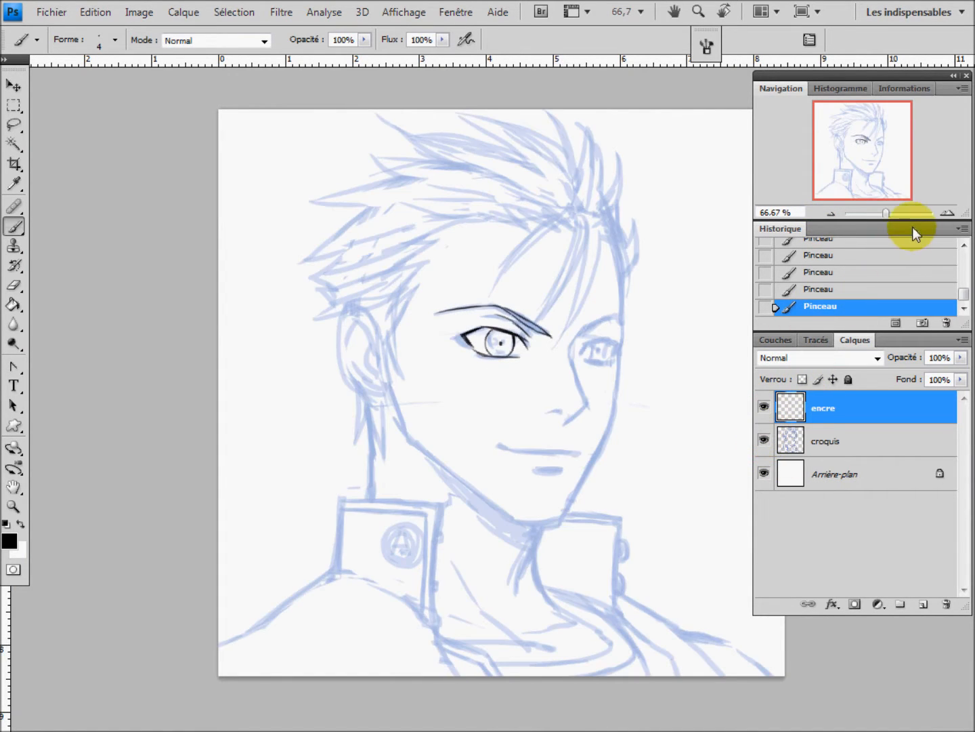
Step: Ink the nose profile from the inner brow down to its underside, and add the short curved nostril line
{"action": "left_click", "coordinate": [947, 212]}
{"action": "left_click", "coordinate": [948, 213]}
{"action": "left_click_drag", "start_coordinate": [701, 271], "coordinate": [463, 385]}
{"action": "mouse_move", "coordinate": [506, 319]}
{"action": "left_mouse_down"}
{"action": "mouse_move", "coordinate": [483, 380]}
{"action": "mouse_move", "coordinate": [503, 341]}
{"action": "mouse_move", "coordinate": [481, 416]}
{"action": "mouse_move", "coordinate": [480, 387]}
{"action": "mouse_move", "coordinate": [533, 541]}
{"action": "mouse_move", "coordinate": [513, 485]}
{"action": "mouse_move", "coordinate": [525, 514]}
{"action": "mouse_move", "coordinate": [521, 556]}
{"action": "mouse_move", "coordinate": [531, 539]}
{"action": "mouse_move", "coordinate": [479, 580]}
{"action": "left_mouse_up"}
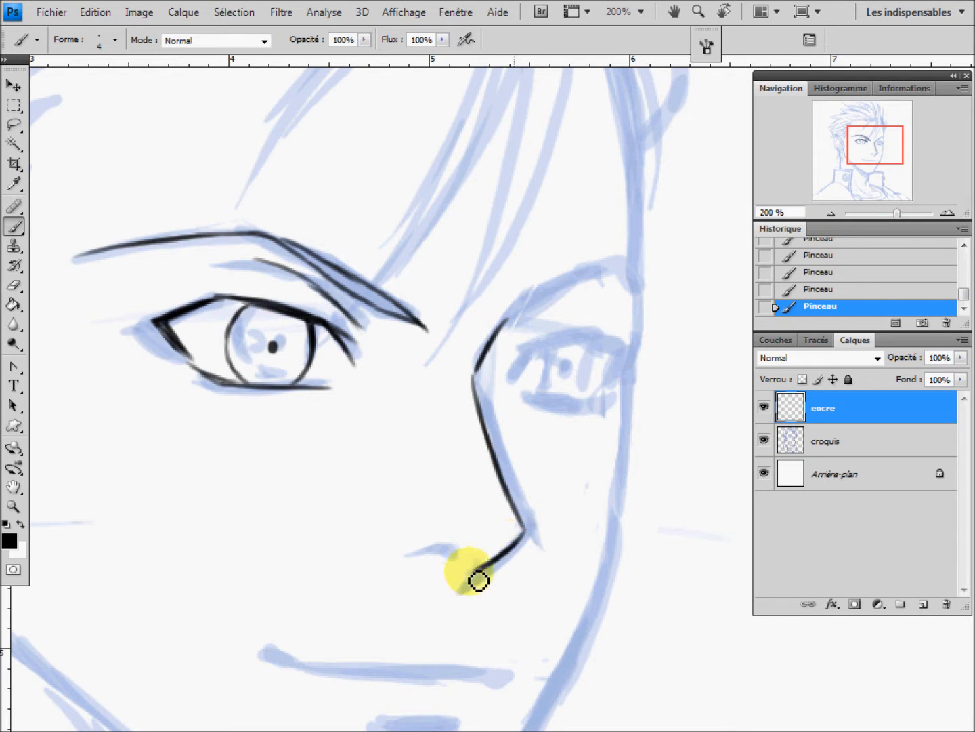
{"action": "left_click_drag", "start_coordinate": [406, 554], "coordinate": [457, 556]}
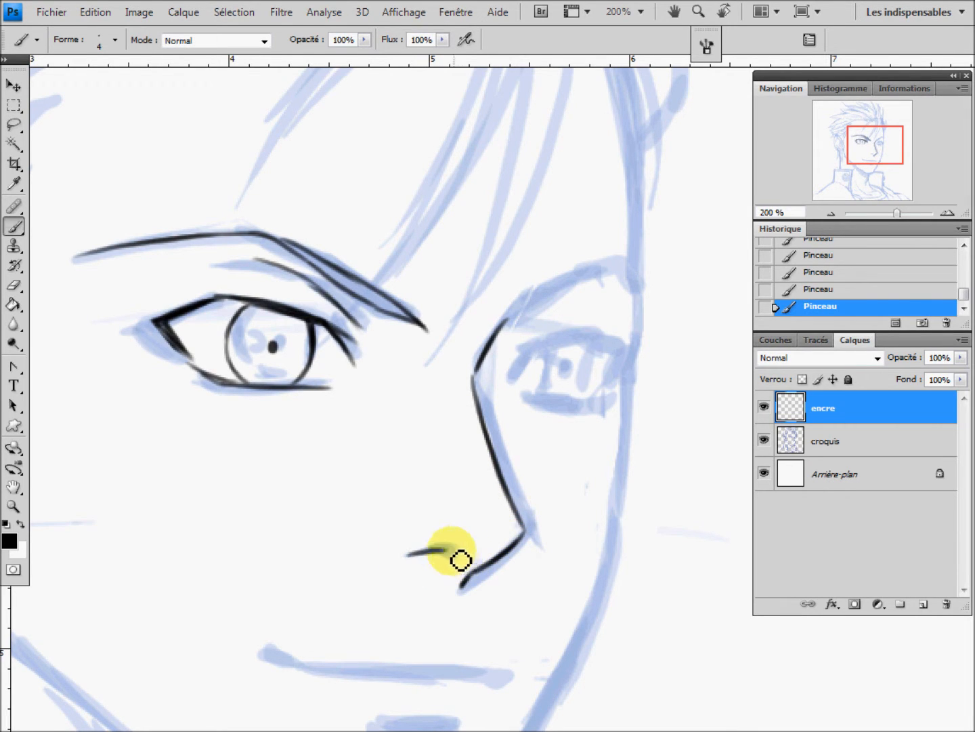
Step: Ink the mouth line across the sketched smile and the short lower-lip stroke beneath it
{"action": "left_click_drag", "start_coordinate": [439, 603], "coordinate": [551, 484]}
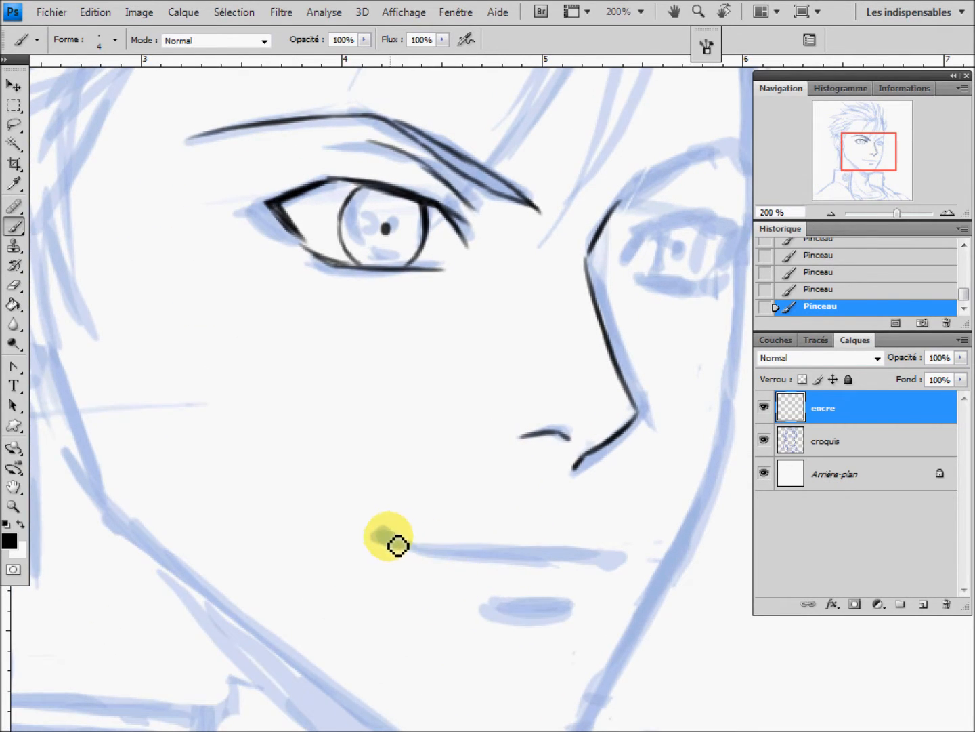
{"action": "mouse_move", "coordinate": [405, 542]}
{"action": "left_mouse_down"}
{"action": "mouse_move", "coordinate": [436, 560]}
{"action": "mouse_move", "coordinate": [411, 551]}
{"action": "mouse_move", "coordinate": [582, 565]}
{"action": "mouse_move", "coordinate": [572, 567]}
{"action": "mouse_move", "coordinate": [592, 562]}
{"action": "mouse_move", "coordinate": [545, 564]}
{"action": "mouse_move", "coordinate": [627, 543]}
{"action": "left_mouse_up"}
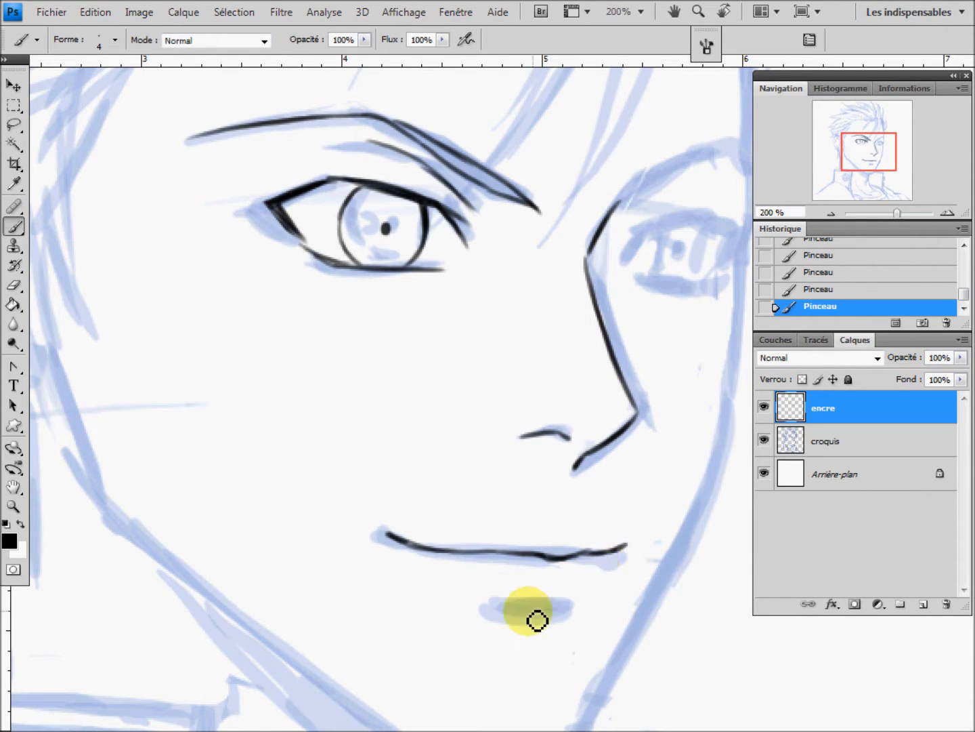
{"action": "mouse_move", "coordinate": [577, 601]}
{"action": "left_mouse_down"}
{"action": "mouse_move", "coordinate": [508, 614]}
{"action": "mouse_move", "coordinate": [545, 621]}
{"action": "mouse_move", "coordinate": [489, 611]}
{"action": "left_mouse_up"}
Step: Ink the right-hand eye's upper and lower lids, iris sides and pupil over the blue sketch
{"action": "left_click_drag", "start_coordinate": [579, 369], "coordinate": [548, 414]}
{"action": "left_click_drag", "start_coordinate": [635, 272], "coordinate": [611, 355]}
{"action": "mouse_move", "coordinate": [569, 394]}
{"action": "left_mouse_down"}
{"action": "mouse_move", "coordinate": [647, 352]}
{"action": "mouse_move", "coordinate": [694, 375]}
{"action": "mouse_move", "coordinate": [674, 392]}
{"action": "left_mouse_up"}
{"action": "left_click_drag", "start_coordinate": [581, 421], "coordinate": [663, 417]}
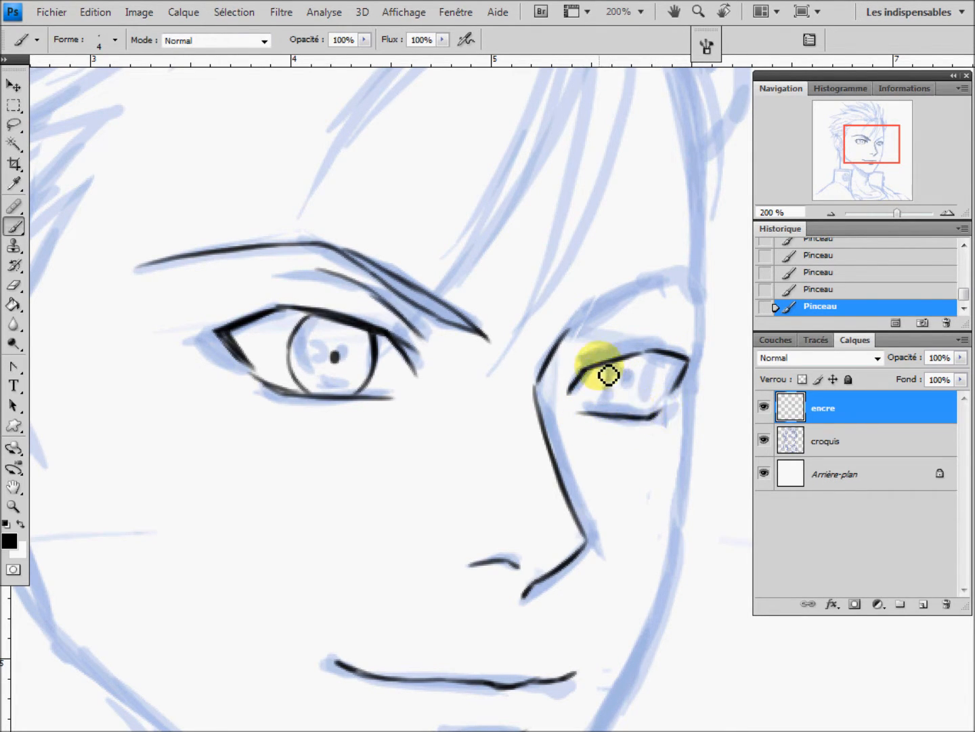
{"action": "left_click_drag", "start_coordinate": [601, 366], "coordinate": [603, 413]}
{"action": "left_click_drag", "start_coordinate": [653, 351], "coordinate": [647, 412]}
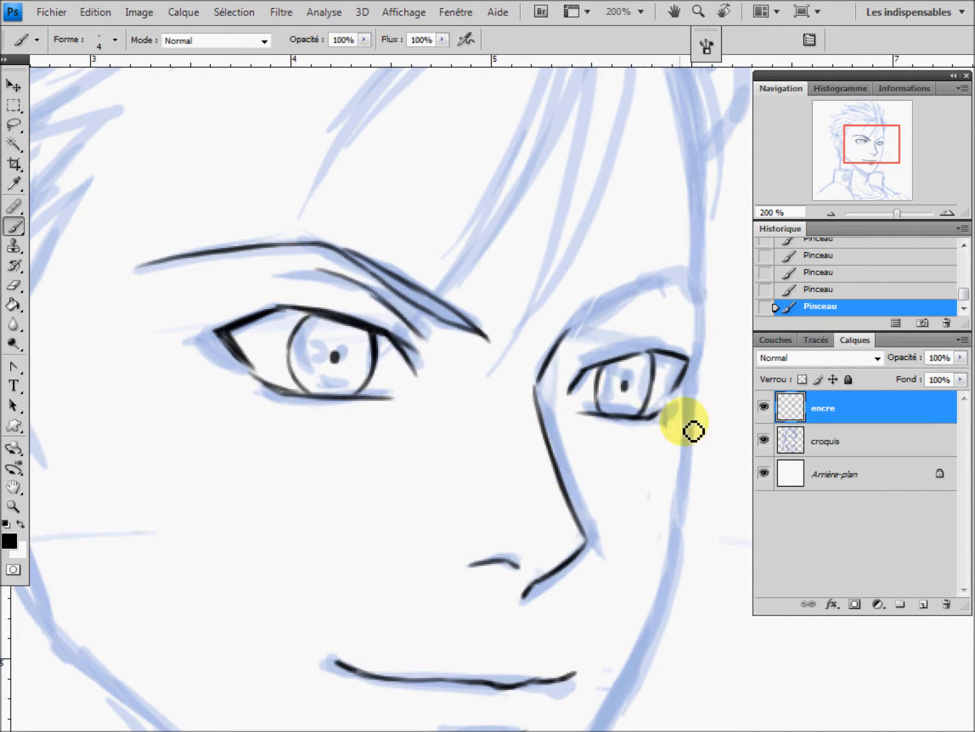
Step: Ink the lid crease above the right-hand eye and outline its eyebrow down to the nose bridge
{"action": "left_click_drag", "start_coordinate": [566, 393], "coordinate": [637, 329]}
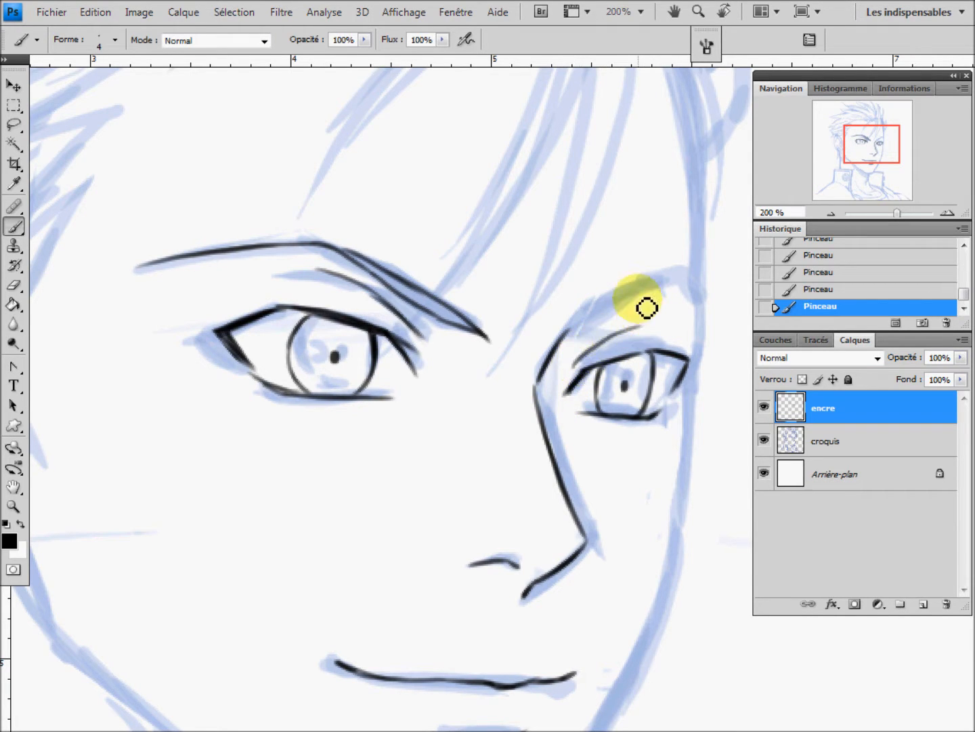
{"action": "mouse_move", "coordinate": [568, 326]}
{"action": "left_mouse_down"}
{"action": "mouse_move", "coordinate": [679, 289]}
{"action": "mouse_move", "coordinate": [698, 296]}
{"action": "left_mouse_up"}
{"action": "left_click_drag", "start_coordinate": [596, 326], "coordinate": [557, 350]}
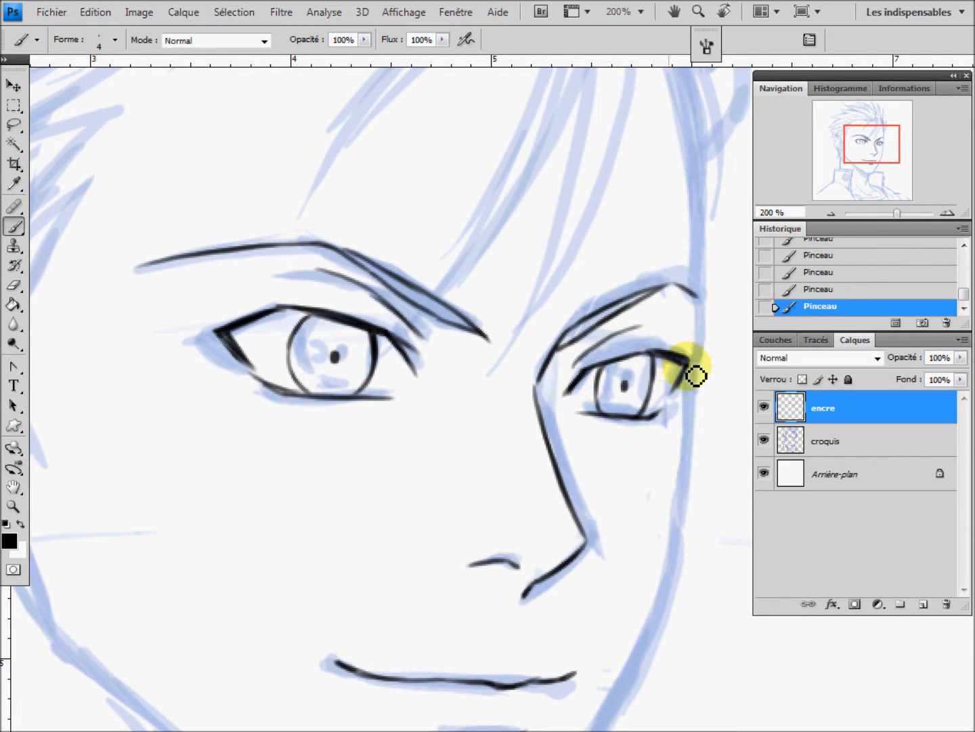
Step: Erase the excess ink at the right-hand eye's outer corner and inspect the inked lines without the croquis layer
{"action": "left_click", "coordinate": [15, 287]}
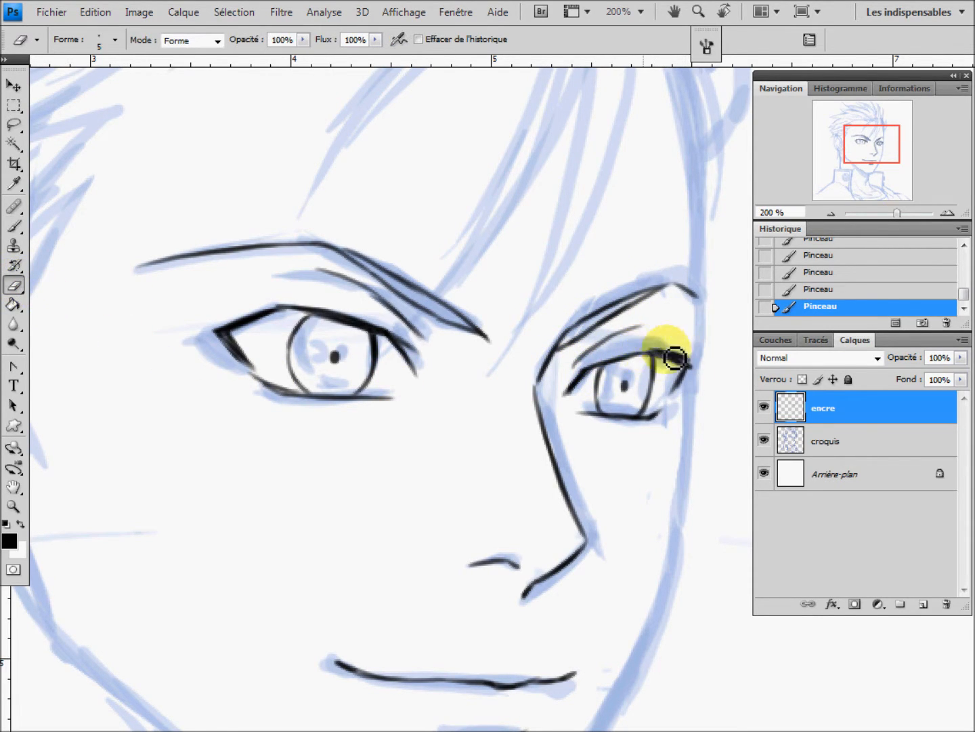
{"action": "left_click_drag", "start_coordinate": [700, 375], "coordinate": [677, 371]}
{"action": "left_click", "coordinate": [764, 441]}
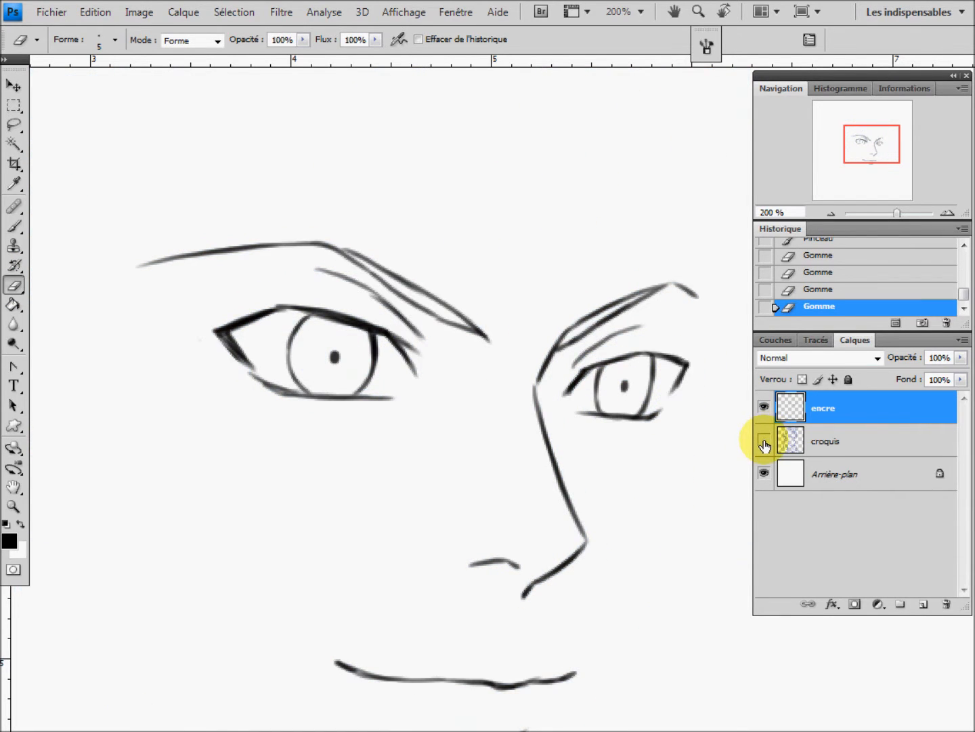
{"action": "left_click", "coordinate": [764, 440]}
Step: Thicken the right-hand eye's upper lid with the brush and compare the ink with the croquis layer hidden and shown
{"action": "left_click", "coordinate": [15, 227]}
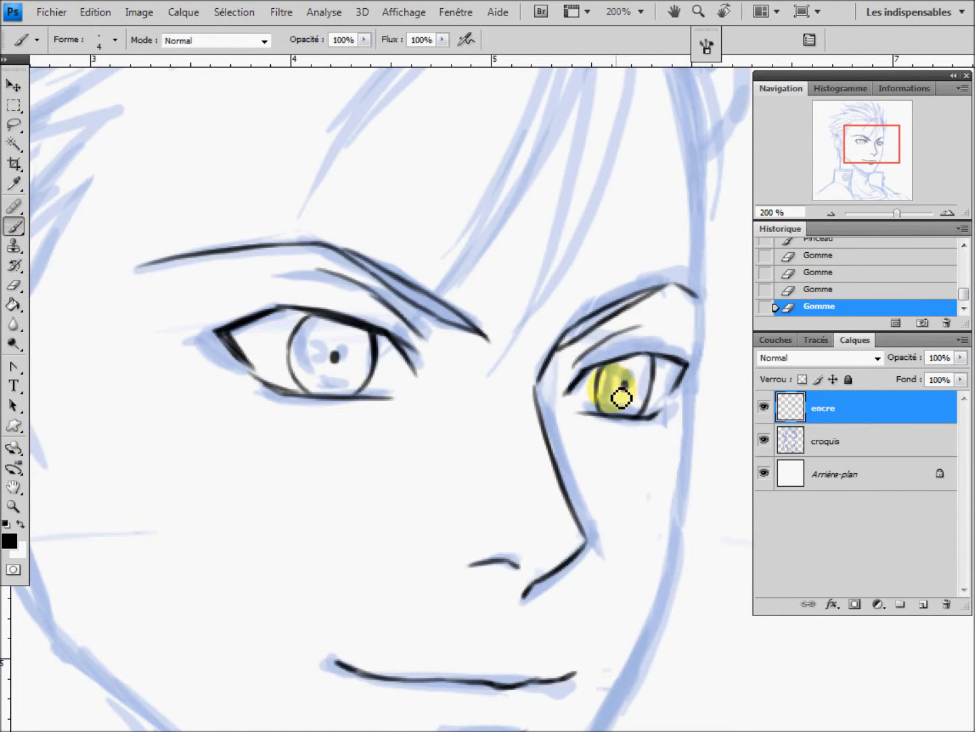
{"action": "mouse_move", "coordinate": [584, 372]}
{"action": "left_mouse_down"}
{"action": "mouse_move", "coordinate": [573, 403]}
{"action": "mouse_move", "coordinate": [608, 373]}
{"action": "mouse_move", "coordinate": [590, 381]}
{"action": "mouse_move", "coordinate": [660, 354]}
{"action": "left_mouse_up"}
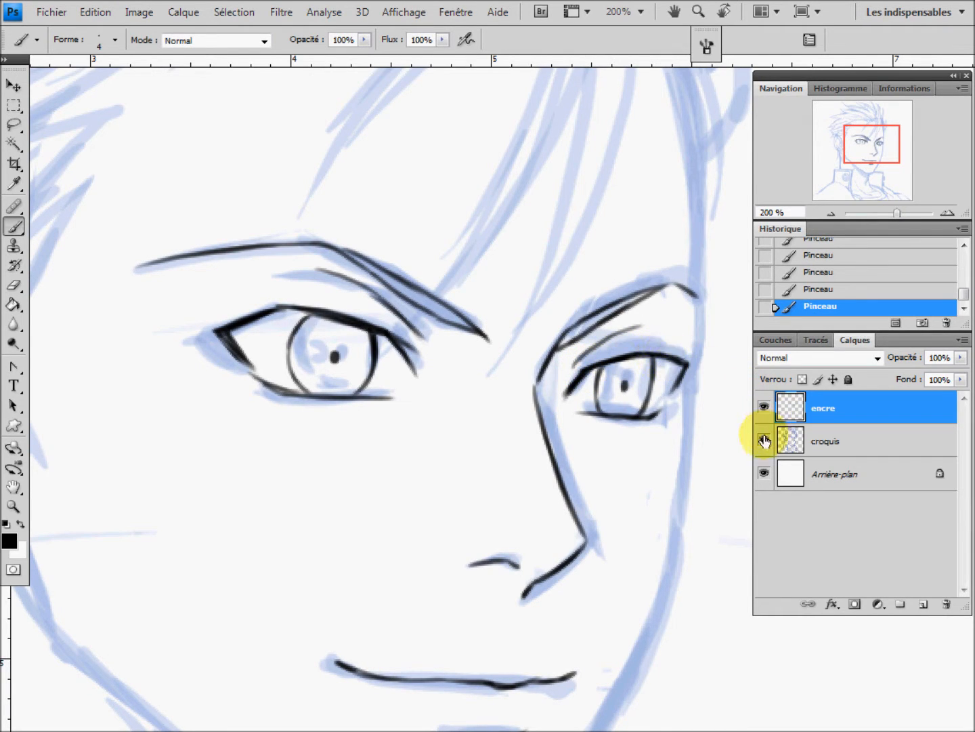
{"action": "left_click", "coordinate": [765, 440]}
{"action": "left_click", "coordinate": [764, 442]}
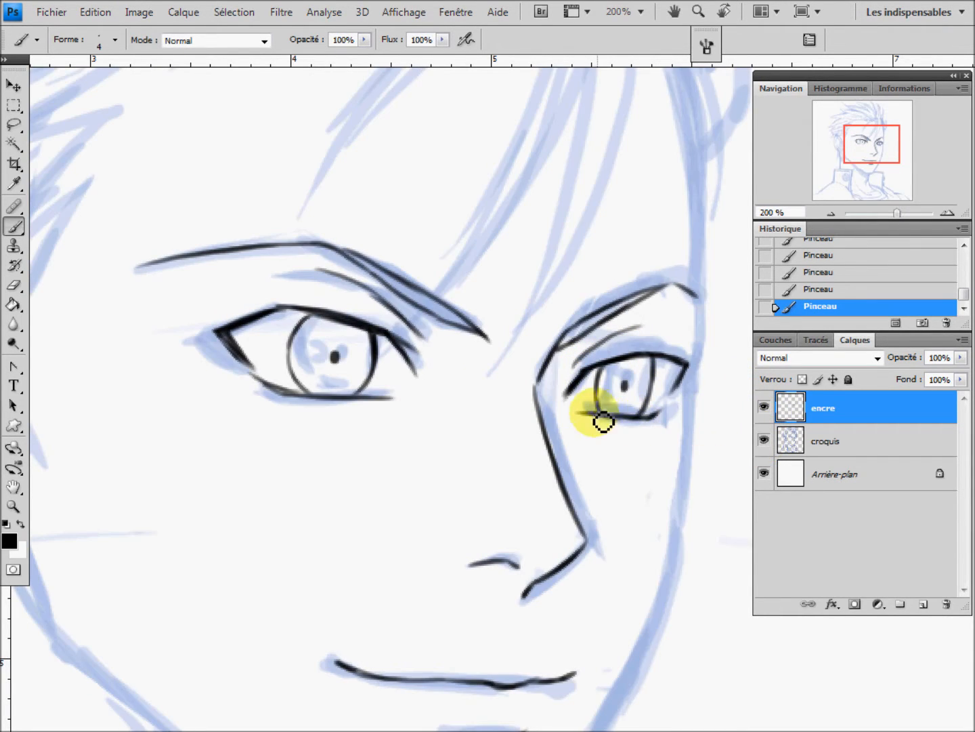
Step: Clean up the right-hand eye's lower lid with the Eraser and re-ink its outer end with an upward curve
{"action": "left_click", "coordinate": [14, 285]}
{"action": "mouse_move", "coordinate": [618, 428]}
{"action": "left_mouse_down"}
{"action": "mouse_move", "coordinate": [589, 417]}
{"action": "mouse_move", "coordinate": [635, 420]}
{"action": "mouse_move", "coordinate": [593, 413]}
{"action": "mouse_move", "coordinate": [618, 429]}
{"action": "mouse_move", "coordinate": [587, 422]}
{"action": "mouse_move", "coordinate": [664, 419]}
{"action": "left_mouse_up"}
{"action": "left_click", "coordinate": [14, 225]}
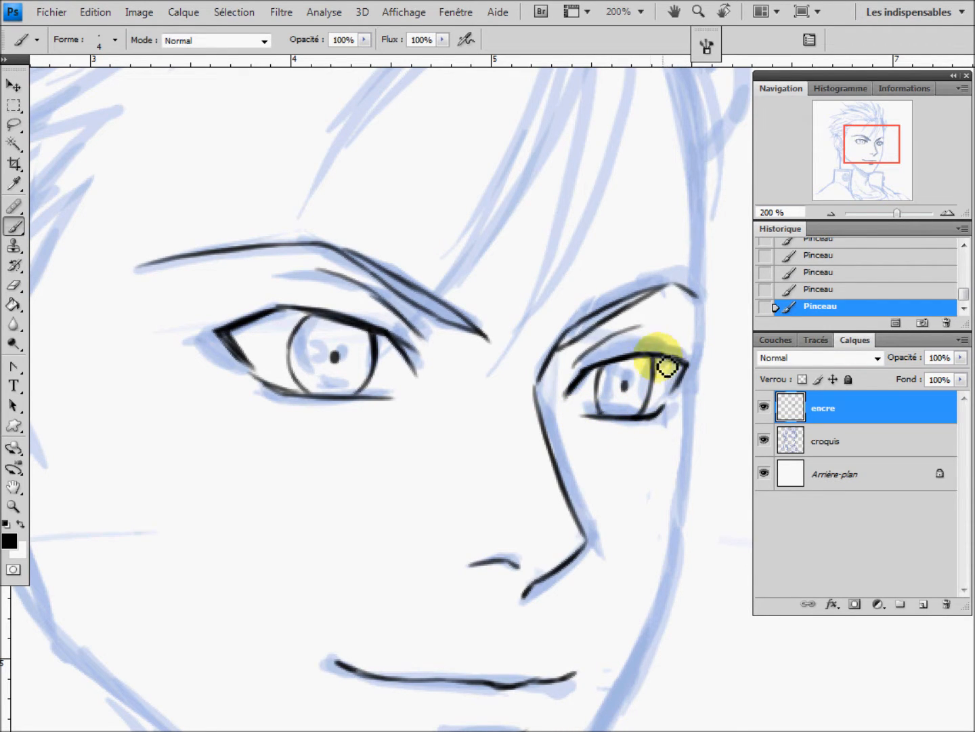
Step: Trim the outer corner of the right-hand eye with the Eraser and touch up its upper lid line with the brush
{"action": "left_click", "coordinate": [13, 286]}
{"action": "mouse_move", "coordinate": [654, 353]}
{"action": "left_mouse_down"}
{"action": "mouse_move", "coordinate": [704, 376]}
{"action": "mouse_move", "coordinate": [664, 353]}
{"action": "mouse_move", "coordinate": [701, 381]}
{"action": "mouse_move", "coordinate": [686, 405]}
{"action": "left_mouse_up"}
{"action": "left_click_drag", "start_coordinate": [691, 387], "coordinate": [678, 415]}
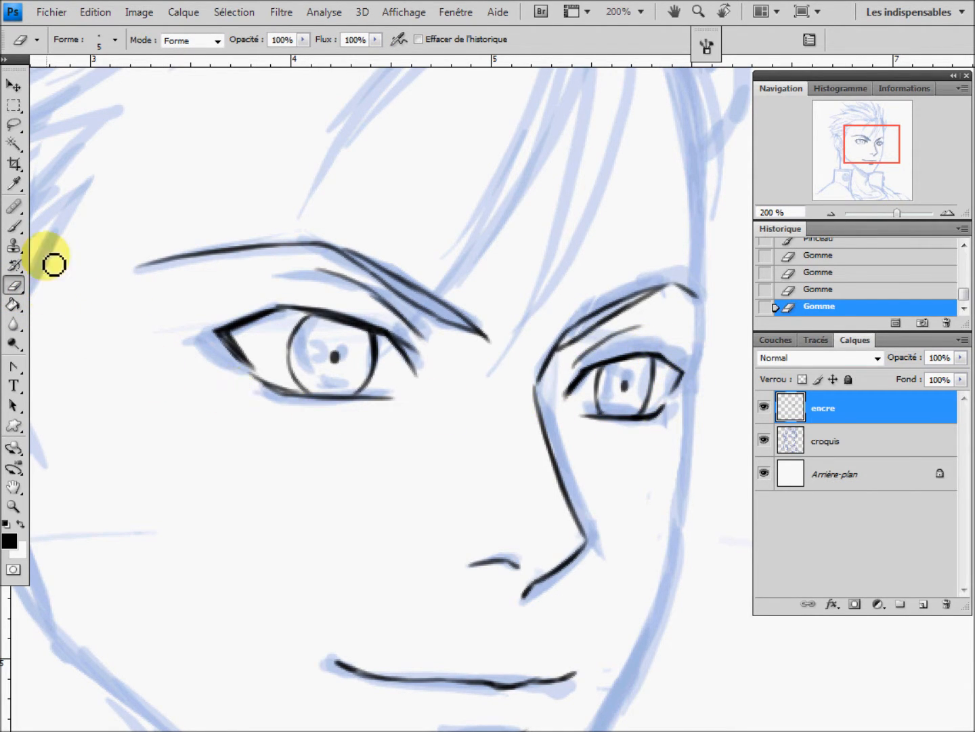
{"action": "left_click", "coordinate": [14, 224]}
{"action": "mouse_move", "coordinate": [603, 350]}
{"action": "left_mouse_down"}
{"action": "mouse_move", "coordinate": [576, 378]}
{"action": "mouse_move", "coordinate": [612, 355]}
{"action": "left_mouse_up"}
Step: Touch up the left-hand eye's upper lid above the iris and erase the excess thickness along its inner half
{"action": "key", "text": "space"}
{"action": "left_click_drag", "start_coordinate": [595, 446], "coordinate": [620, 418]}
{"action": "mouse_move", "coordinate": [314, 289]}
{"action": "left_mouse_down"}
{"action": "mouse_move", "coordinate": [273, 302]}
{"action": "mouse_move", "coordinate": [326, 285]}
{"action": "left_mouse_up"}
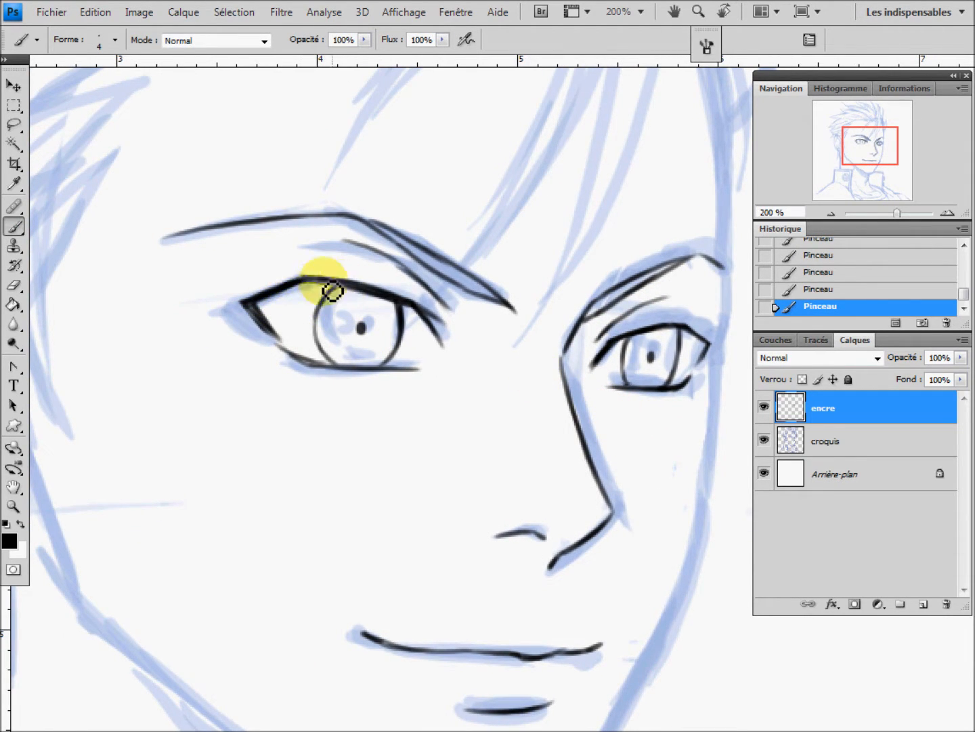
{"action": "left_click", "coordinate": [21, 287]}
{"action": "mouse_move", "coordinate": [372, 278]}
{"action": "left_mouse_down"}
{"action": "mouse_move", "coordinate": [387, 292]}
{"action": "mouse_move", "coordinate": [364, 284]}
{"action": "mouse_move", "coordinate": [387, 290]}
{"action": "left_mouse_up"}
{"action": "left_click_drag", "start_coordinate": [386, 290], "coordinate": [397, 292]}
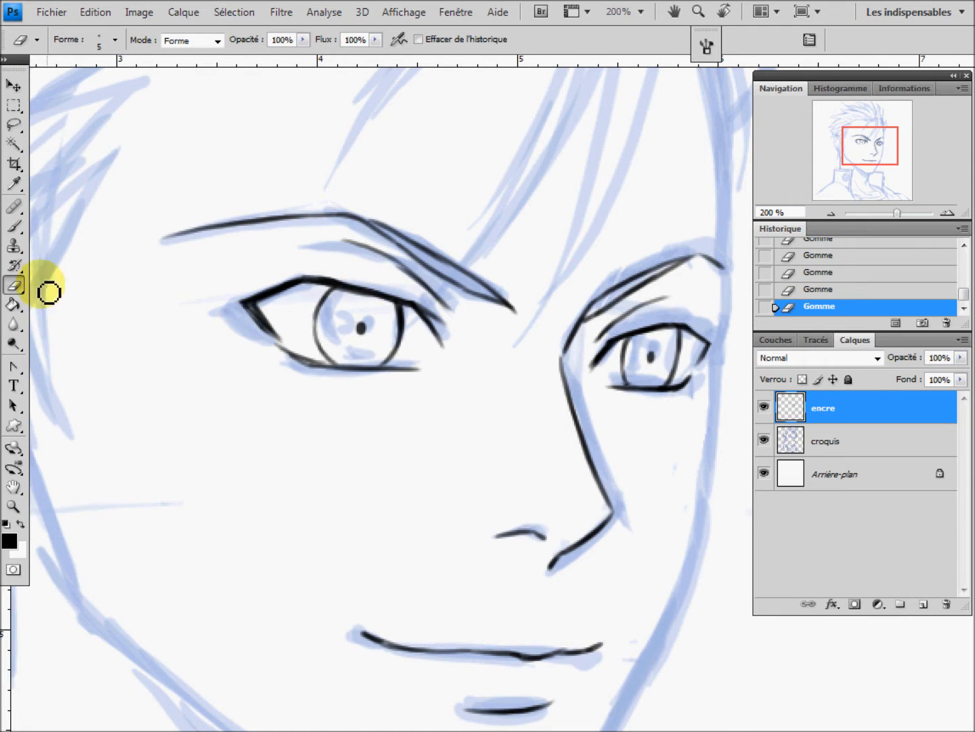
Step: Thicken the inner corner of the right-hand eye with the brush and compare the whole face with the croquis layer hidden and shown
{"action": "left_click", "coordinate": [15, 227]}
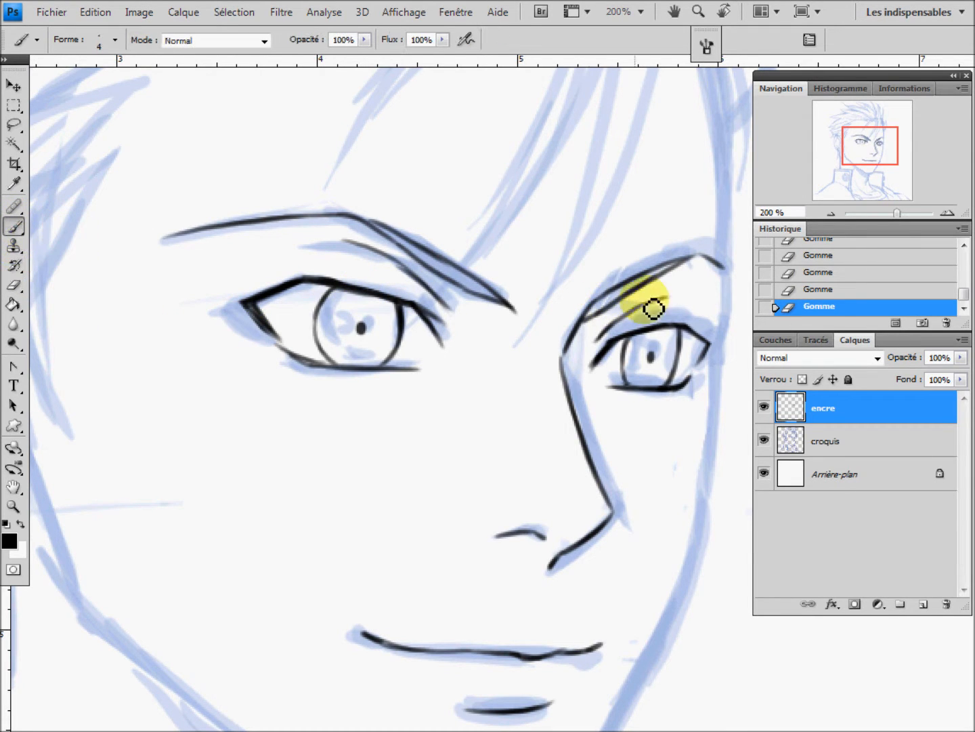
{"action": "left_click_drag", "start_coordinate": [619, 350], "coordinate": [591, 366]}
{"action": "left_click", "coordinate": [590, 365]}
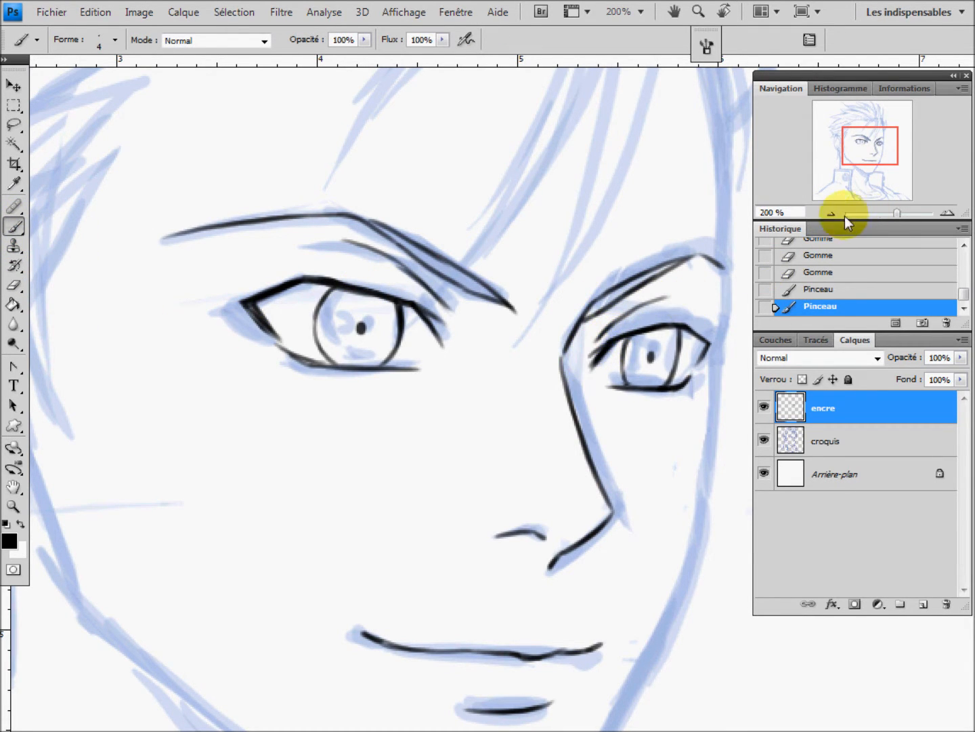
{"action": "left_click", "coordinate": [832, 211]}
{"action": "left_click", "coordinate": [831, 210]}
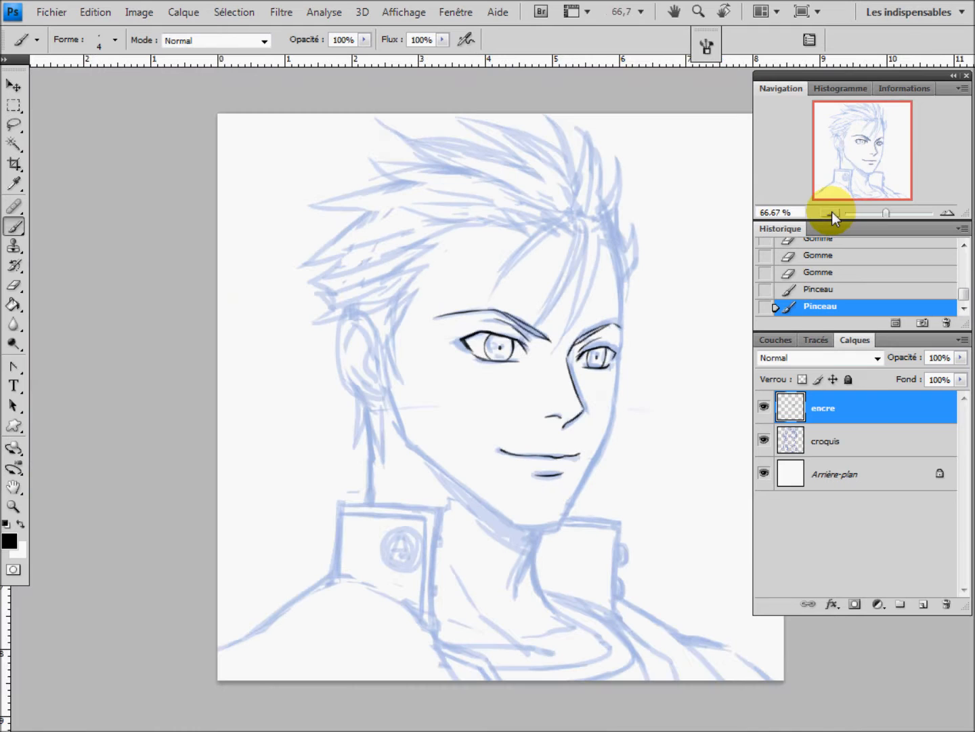
{"action": "left_click", "coordinate": [765, 441]}
{"action": "left_click", "coordinate": [764, 441]}
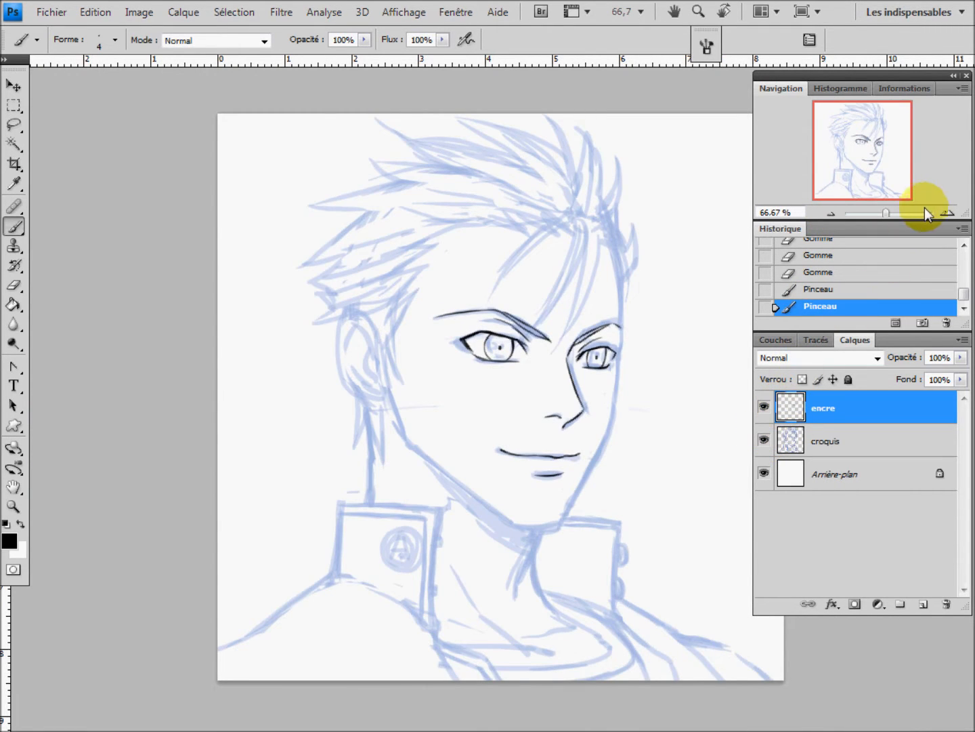
Step: Thicken the outer half of the left-hand eye's lower lid with brush strokes
{"action": "left_click", "coordinate": [945, 212]}
{"action": "left_click", "coordinate": [946, 213]}
{"action": "left_click_drag", "start_coordinate": [495, 367], "coordinate": [398, 442]}
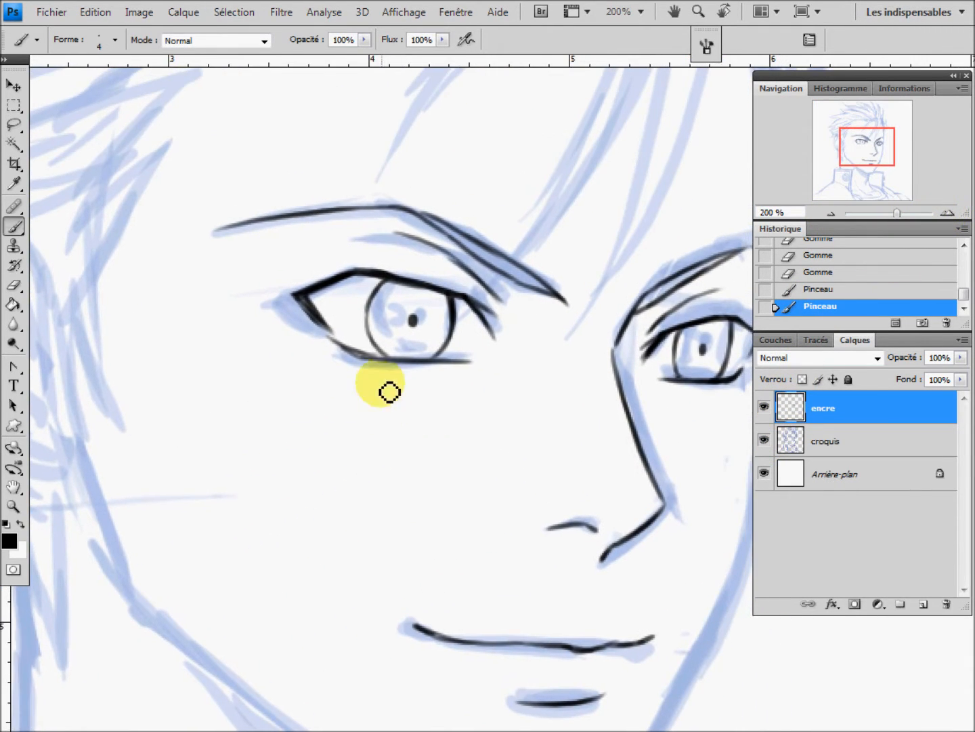
{"action": "left_click_drag", "start_coordinate": [378, 357], "coordinate": [386, 359]}
{"action": "left_click_drag", "start_coordinate": [332, 338], "coordinate": [406, 360]}
Step: Ink the far contour of the face from the hairline at the forehead past the right-hand eye to the cheek
{"action": "left_click_drag", "start_coordinate": [575, 272], "coordinate": [445, 411]}
{"action": "mouse_move", "coordinate": [558, 434]}
{"action": "left_mouse_down"}
{"action": "mouse_move", "coordinate": [477, 478]}
{"action": "mouse_move", "coordinate": [452, 478]}
{"action": "left_mouse_up"}
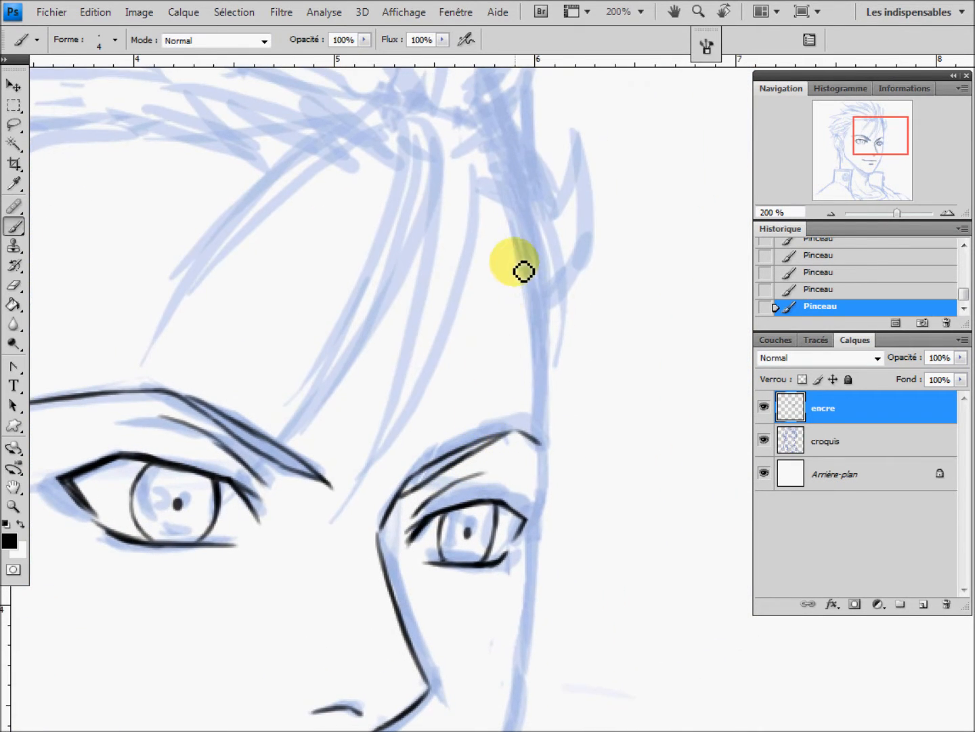
{"action": "left_click_drag", "start_coordinate": [514, 226], "coordinate": [539, 330]}
{"action": "left_click_drag", "start_coordinate": [521, 260], "coordinate": [541, 446]}
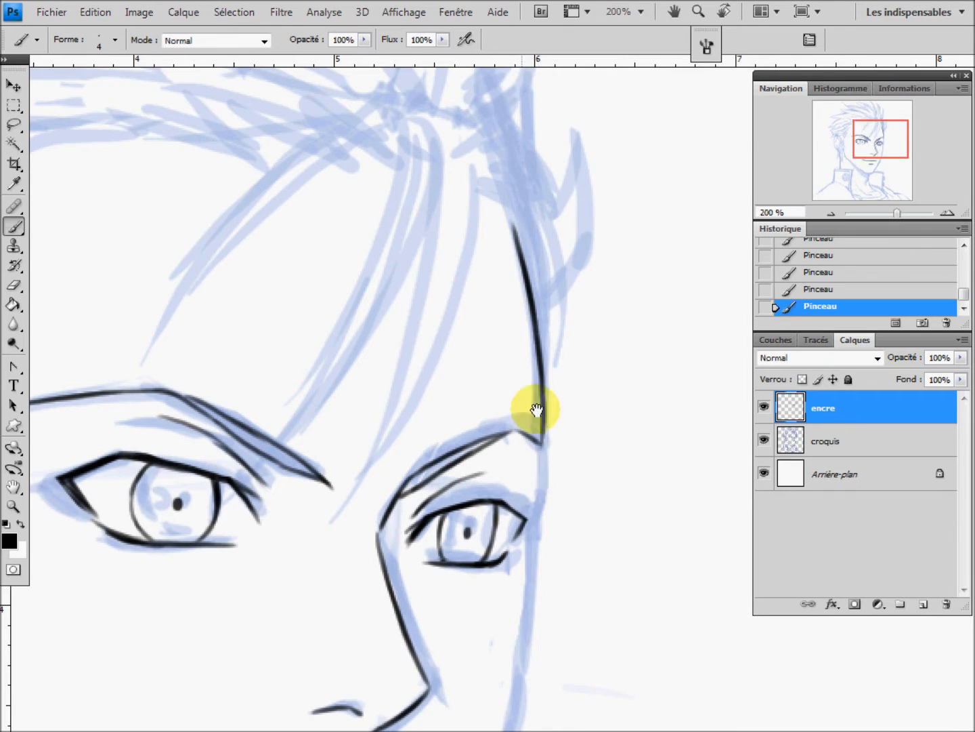
{"action": "left_click_drag", "start_coordinate": [523, 512], "coordinate": [556, 302]}
{"action": "left_click_drag", "start_coordinate": [574, 235], "coordinate": [560, 322]}
{"action": "left_click_drag", "start_coordinate": [571, 258], "coordinate": [560, 338]}
{"action": "left_click_drag", "start_coordinate": [542, 433], "coordinate": [579, 333]}
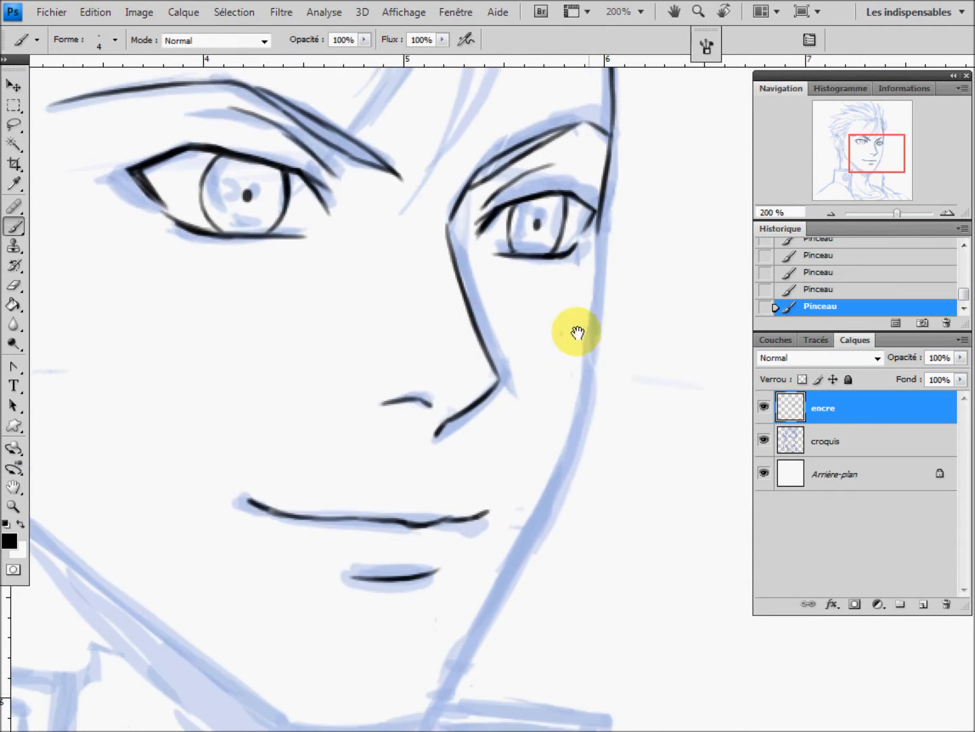
{"action": "left_click_drag", "start_coordinate": [594, 243], "coordinate": [577, 421]}
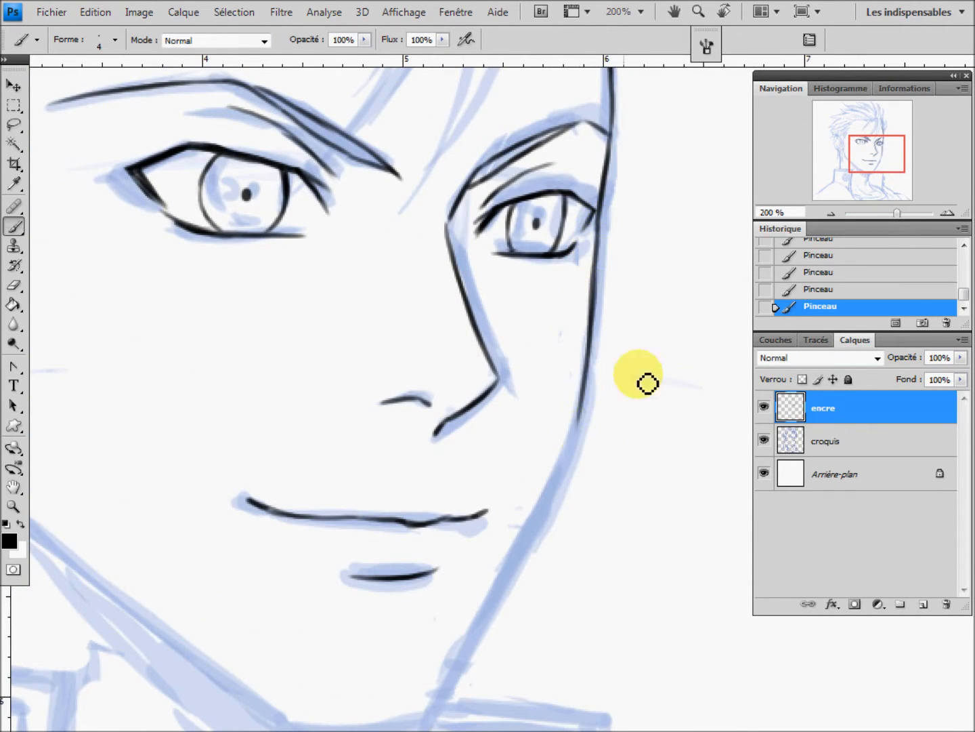
Step: Ink the far cheek down to the chin and the near jawline from below the ear to the chin
{"action": "left_click", "coordinate": [831, 213]}
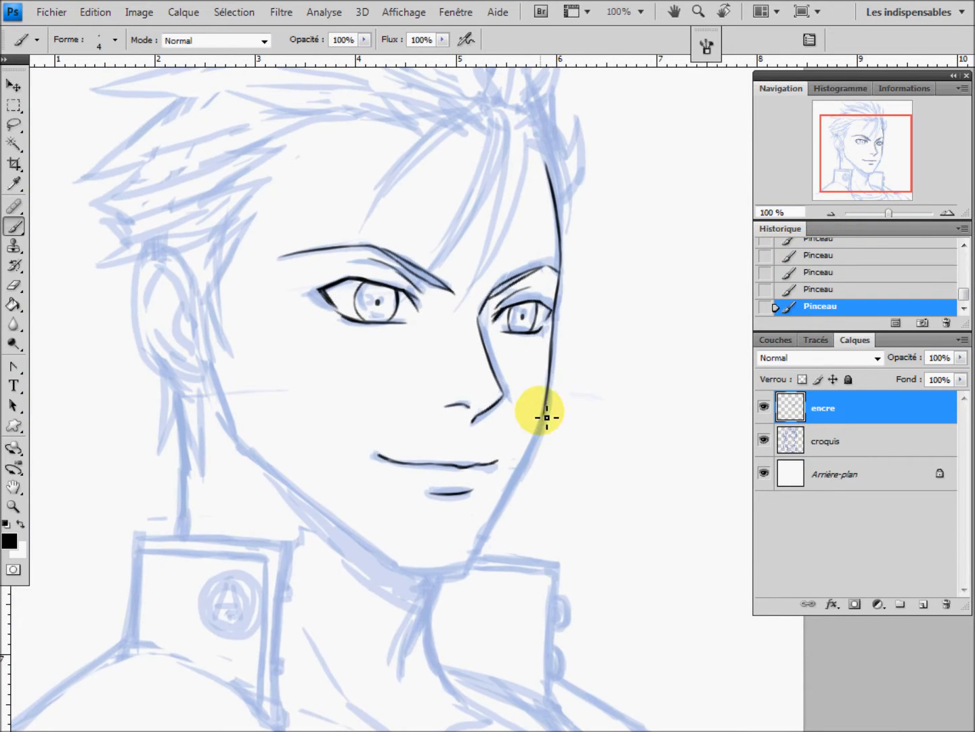
{"action": "left_click_drag", "start_coordinate": [547, 405], "coordinate": [478, 564]}
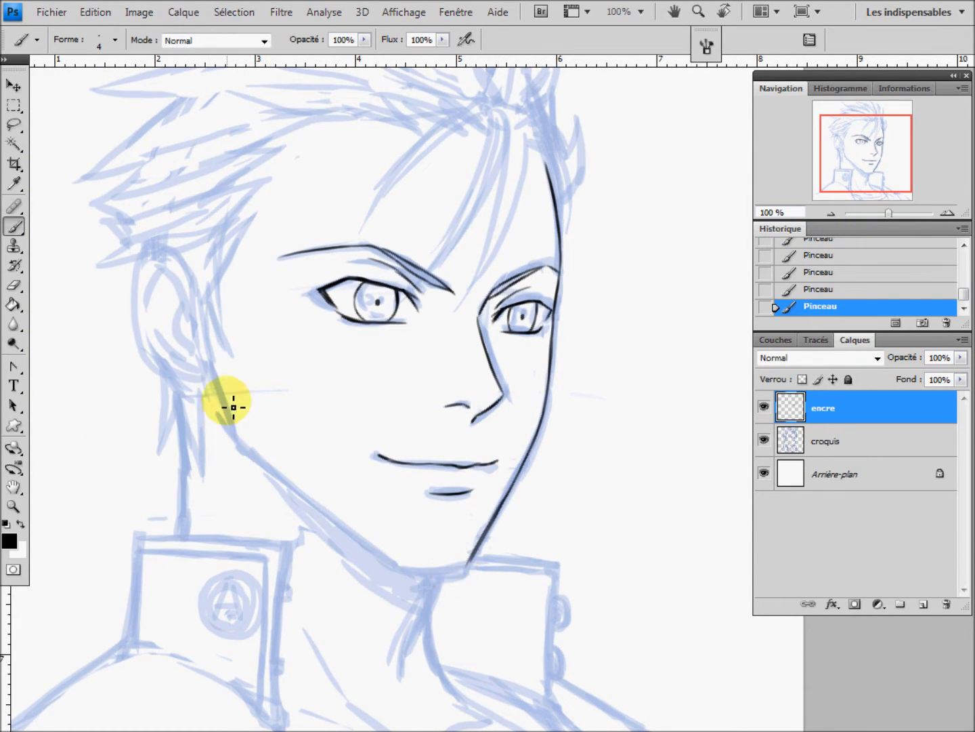
{"action": "mouse_move", "coordinate": [216, 375]}
{"action": "left_mouse_down"}
{"action": "mouse_move", "coordinate": [248, 448]}
{"action": "mouse_move", "coordinate": [283, 477]}
{"action": "mouse_move", "coordinate": [377, 552]}
{"action": "mouse_move", "coordinate": [459, 571]}
{"action": "left_mouse_up"}
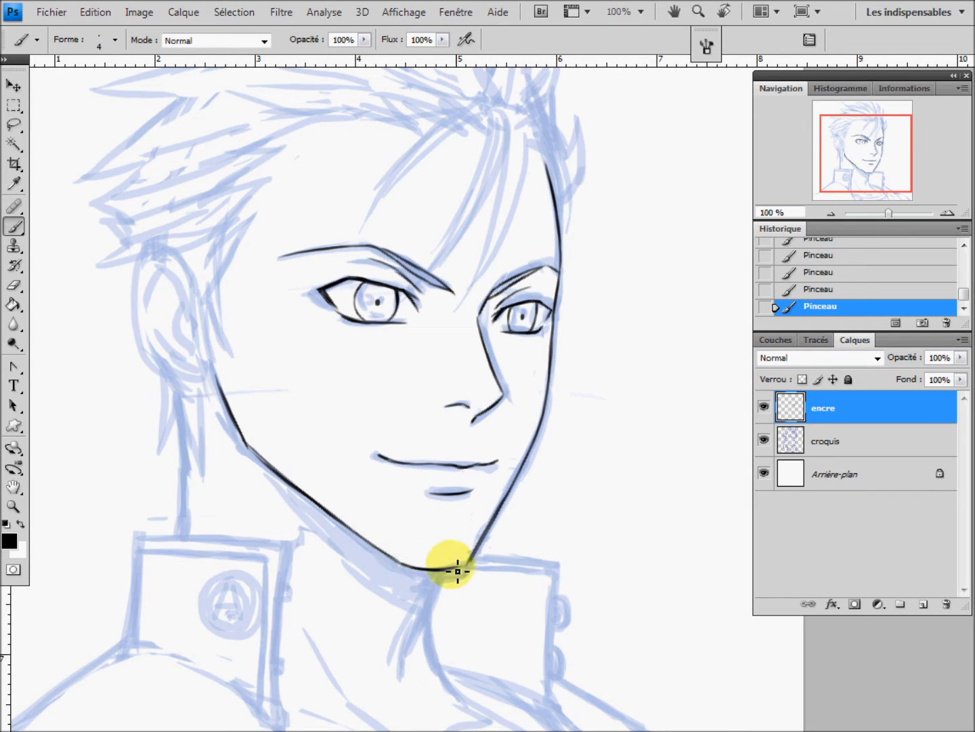
Step: Ink the neck lines under the chin and behind the jaw, plus the pointed hair strands below the ear
{"action": "mouse_move", "coordinate": [420, 561]}
{"action": "left_mouse_down"}
{"action": "mouse_move", "coordinate": [404, 480]}
{"action": "mouse_move", "coordinate": [397, 590]}
{"action": "left_mouse_up"}
{"action": "mouse_move", "coordinate": [416, 556]}
{"action": "left_mouse_down"}
{"action": "mouse_move", "coordinate": [430, 601]}
{"action": "mouse_move", "coordinate": [444, 613]}
{"action": "mouse_move", "coordinate": [423, 586]}
{"action": "mouse_move", "coordinate": [460, 630]}
{"action": "left_mouse_up"}
{"action": "key", "text": "space"}
{"action": "mouse_move", "coordinate": [307, 401]}
{"action": "left_mouse_down"}
{"action": "mouse_move", "coordinate": [310, 471]}
{"action": "mouse_move", "coordinate": [381, 655]}
{"action": "left_mouse_up"}
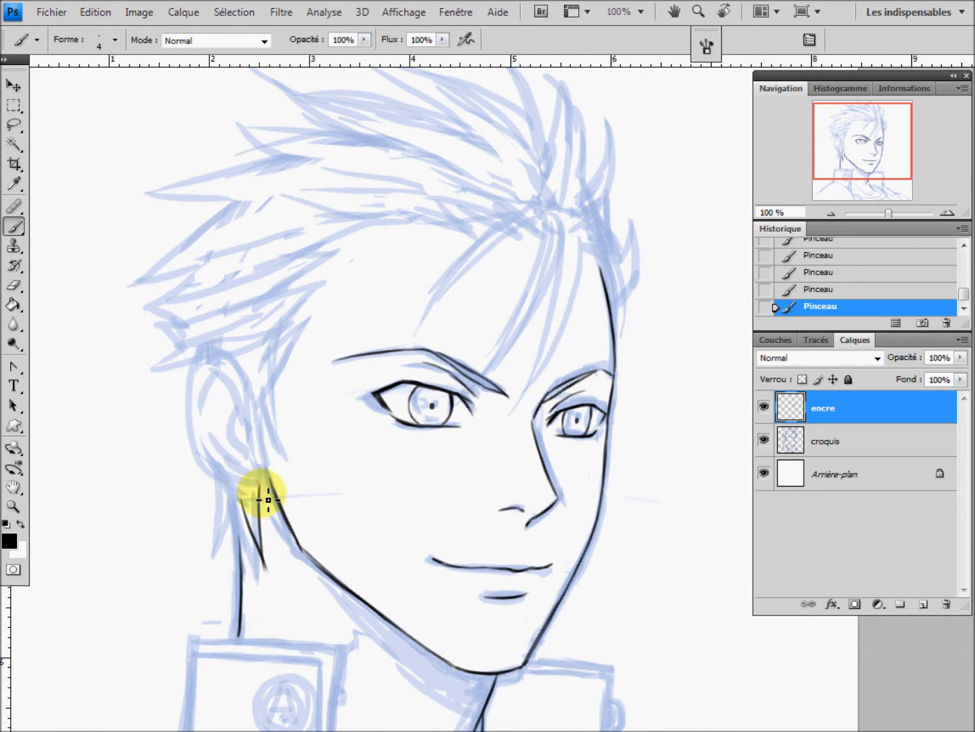
{"action": "left_click_drag", "start_coordinate": [214, 561], "coordinate": [217, 485]}
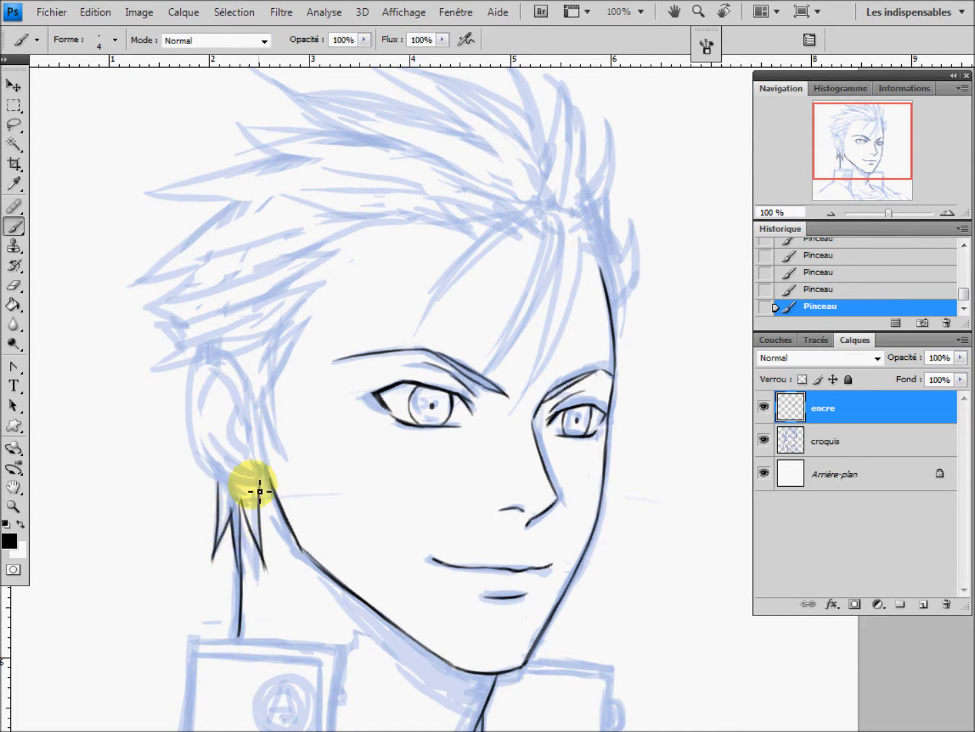
Step: Erase the ink of the hair strand nearest the jaw below the ear and redraw it with the brush
{"action": "left_click", "coordinate": [13, 285]}
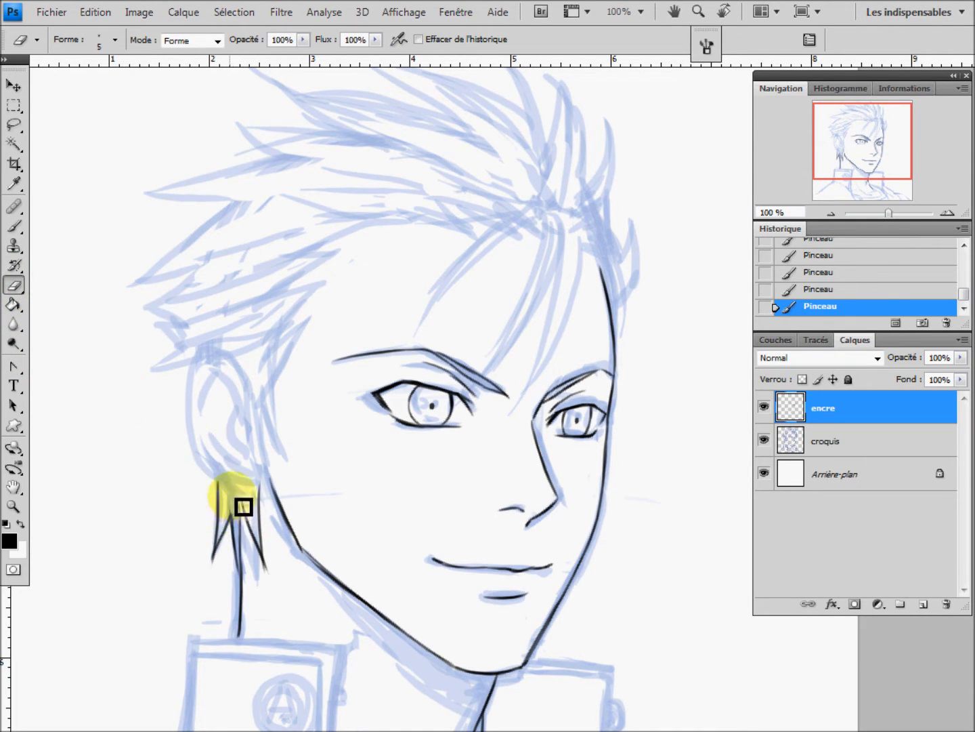
{"action": "left_click_drag", "start_coordinate": [256, 511], "coordinate": [279, 592]}
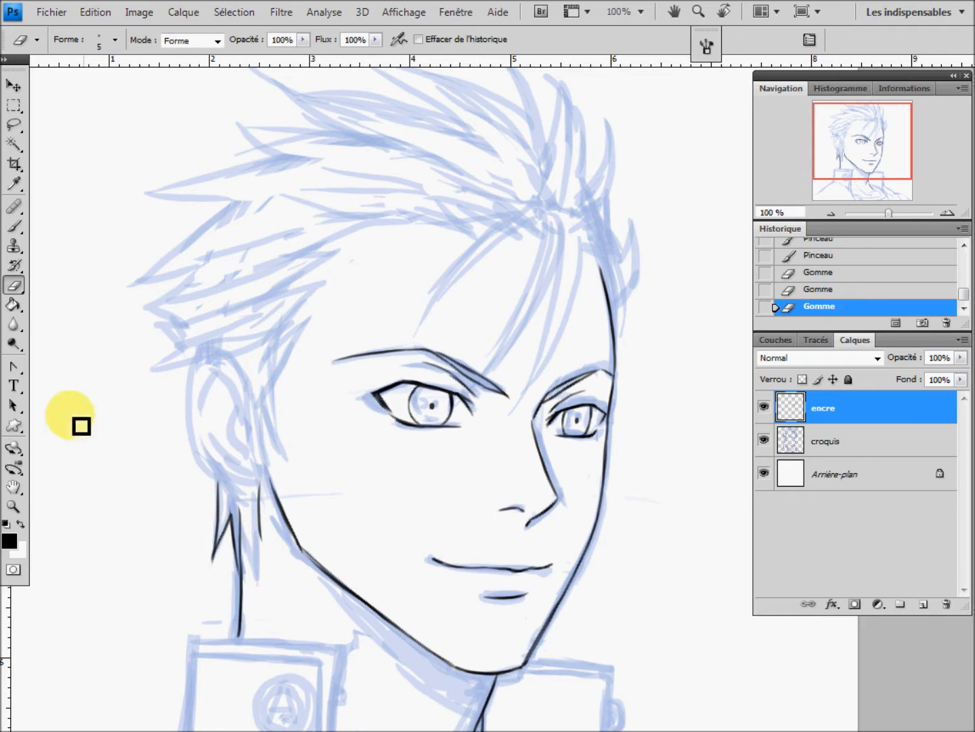
{"action": "left_click", "coordinate": [15, 226]}
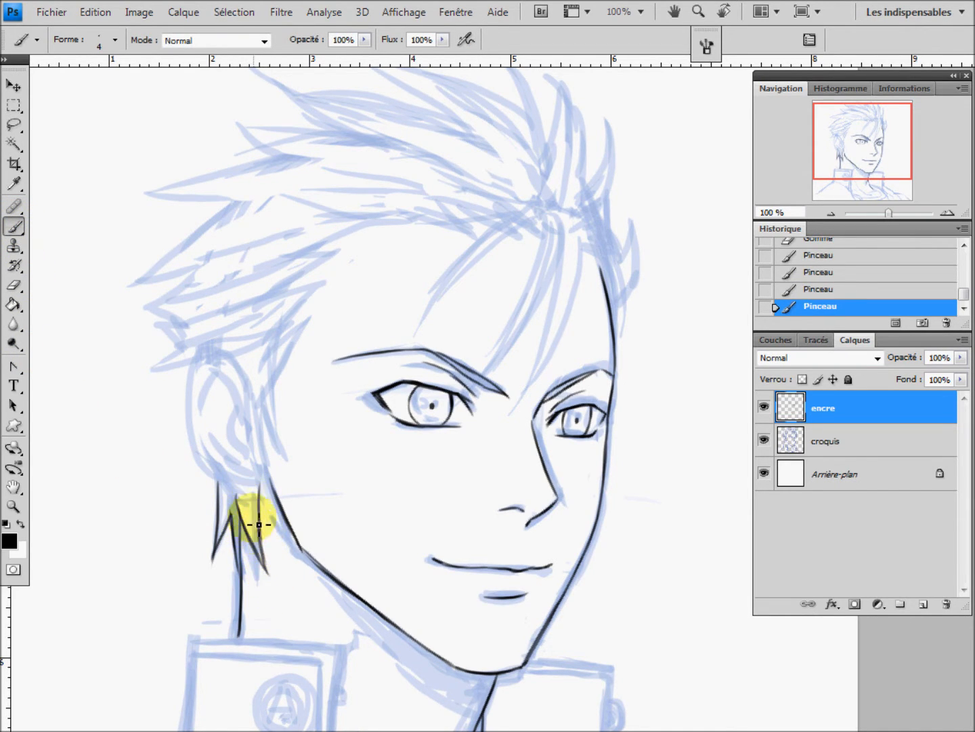
Step: Ink the outer outline of the ear down to the lobe and erase the hair strand ends that overlap the lobe
{"action": "left_click_drag", "start_coordinate": [270, 478], "coordinate": [279, 578]}
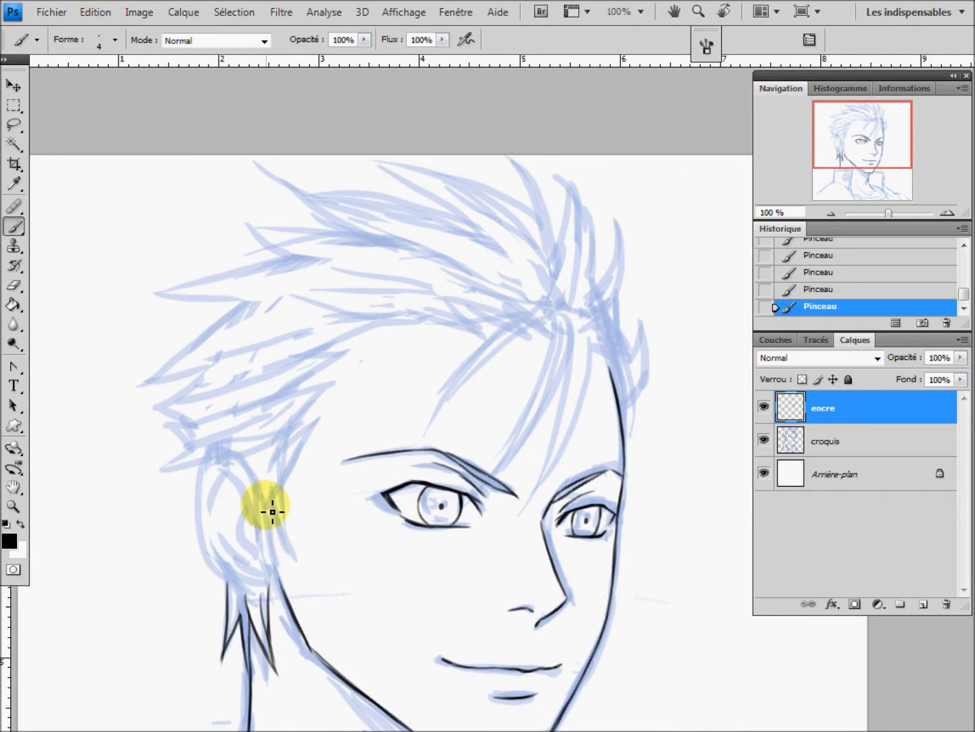
{"action": "left_click_drag", "start_coordinate": [264, 501], "coordinate": [221, 452]}
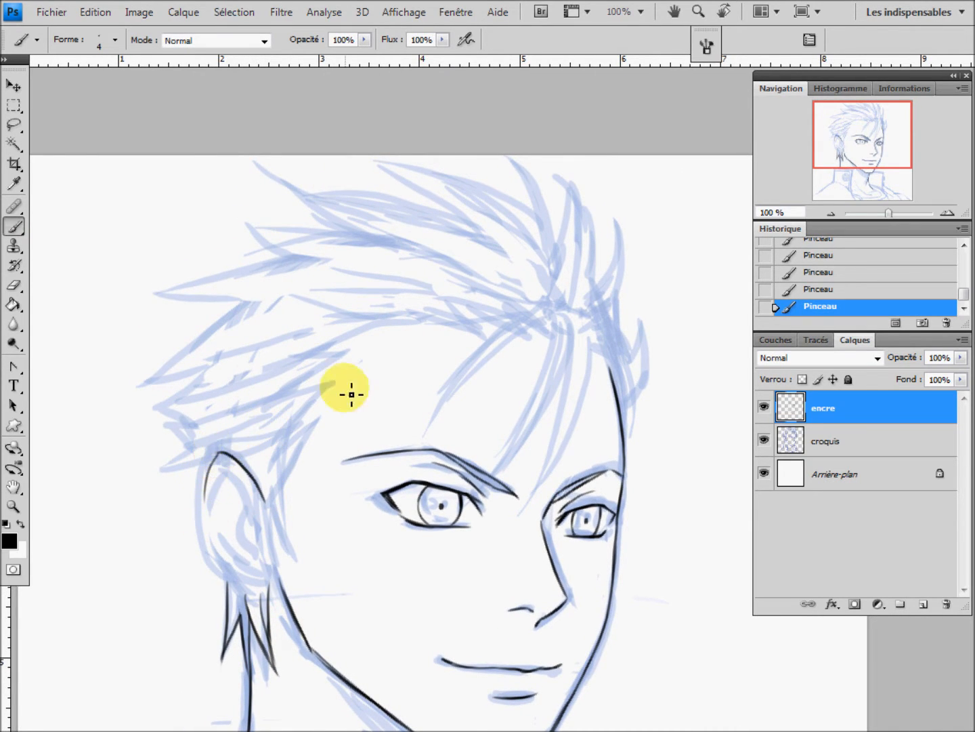
{"action": "left_click", "coordinate": [820, 289]}
{"action": "left_click_drag", "start_coordinate": [223, 453], "coordinate": [201, 491]}
{"action": "mouse_move", "coordinate": [202, 485]}
{"action": "left_mouse_down"}
{"action": "mouse_move", "coordinate": [222, 561]}
{"action": "mouse_move", "coordinate": [223, 501]}
{"action": "left_mouse_up"}
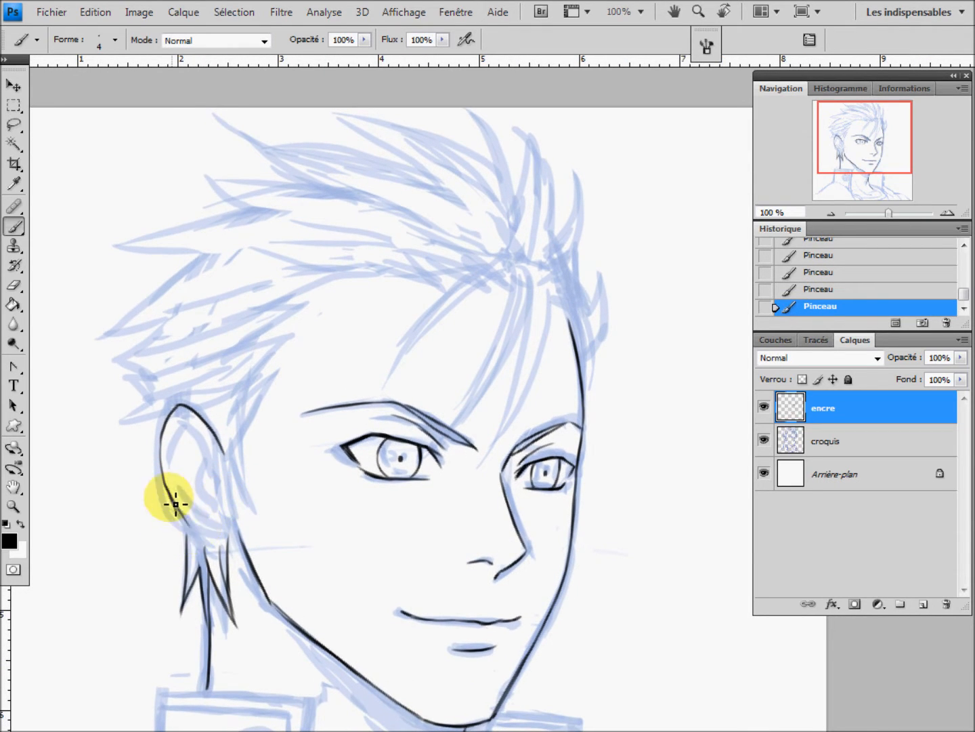
{"action": "left_click_drag", "start_coordinate": [209, 545], "coordinate": [230, 554]}
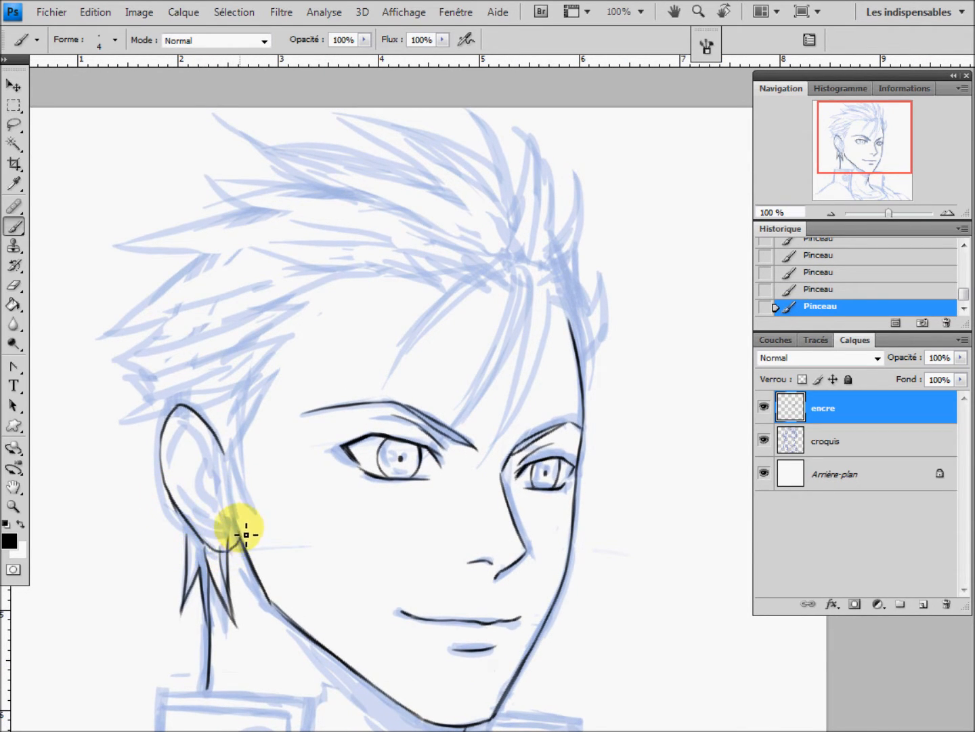
{"action": "left_click", "coordinate": [14, 285]}
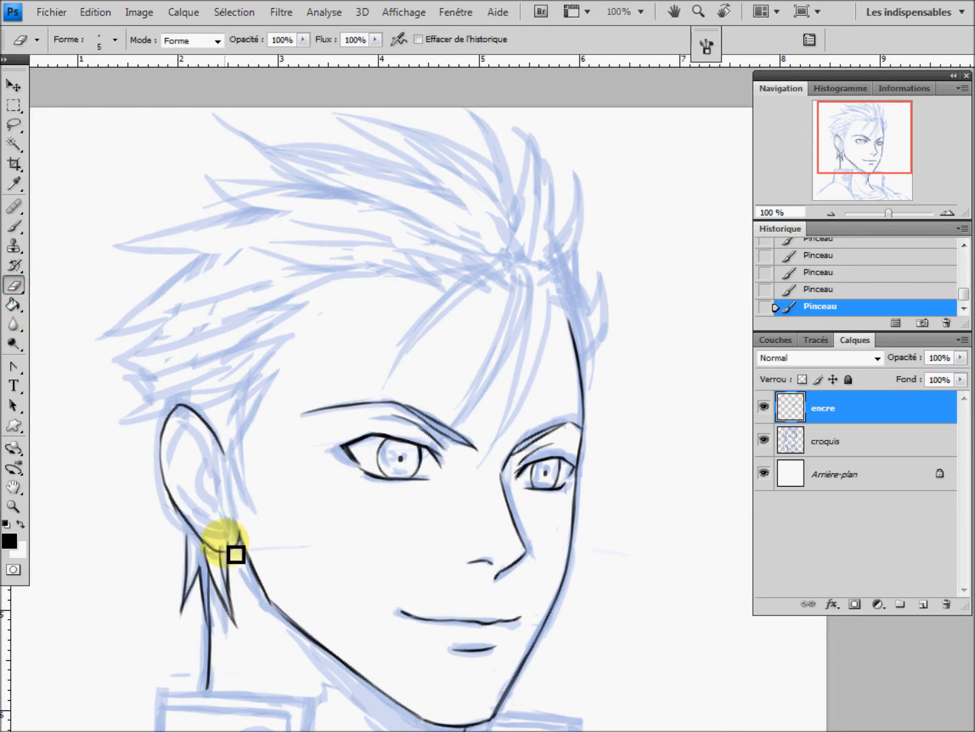
{"action": "left_click_drag", "start_coordinate": [240, 557], "coordinate": [213, 558]}
Step: Ink the inner folds of the ear, redo the last stroke and fill the ear opening above the lobe with black
{"action": "left_click", "coordinate": [13, 226]}
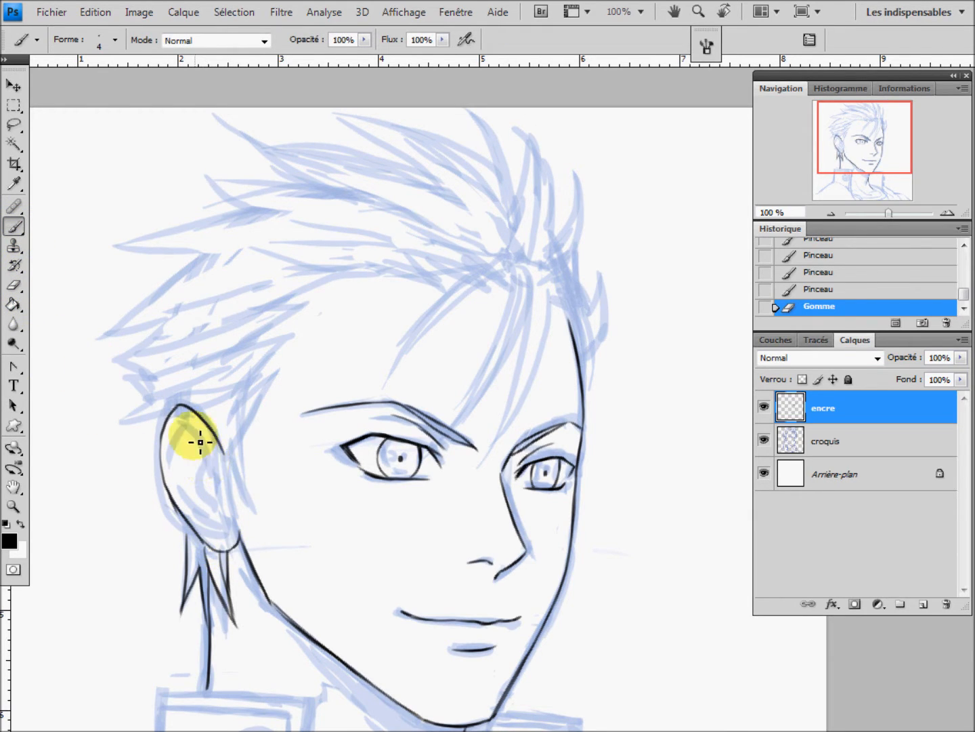
{"action": "left_click_drag", "start_coordinate": [203, 444], "coordinate": [218, 460]}
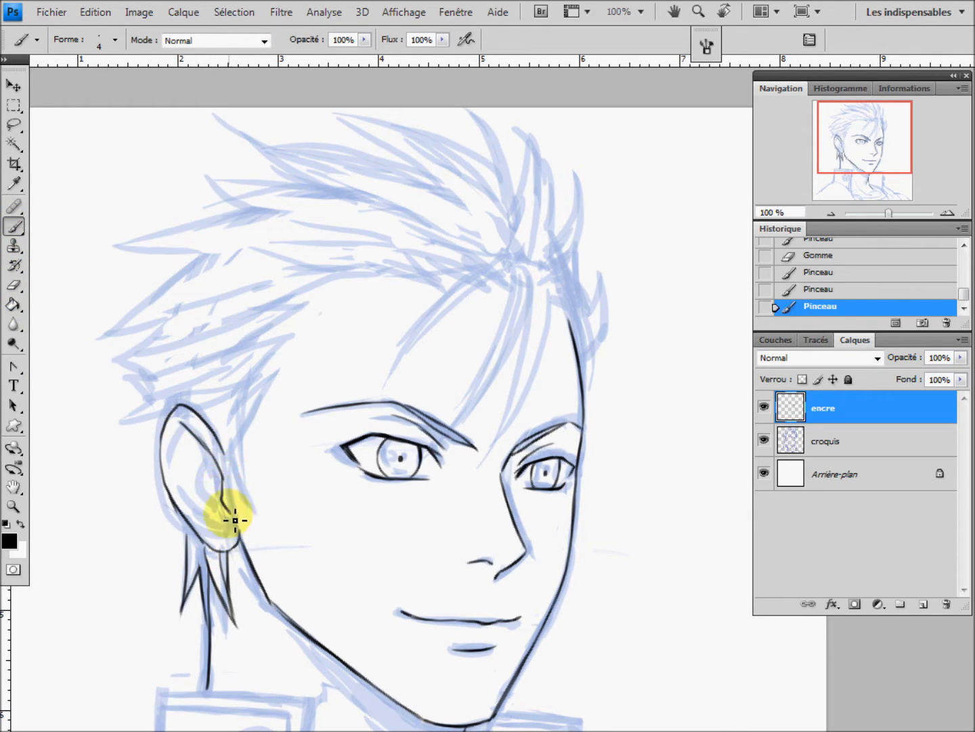
{"action": "left_click_drag", "start_coordinate": [235, 521], "coordinate": [232, 545]}
{"action": "mouse_move", "coordinate": [191, 434]}
{"action": "left_mouse_down"}
{"action": "mouse_move", "coordinate": [176, 477]}
{"action": "mouse_move", "coordinate": [198, 512]}
{"action": "mouse_move", "coordinate": [202, 448]}
{"action": "left_mouse_up"}
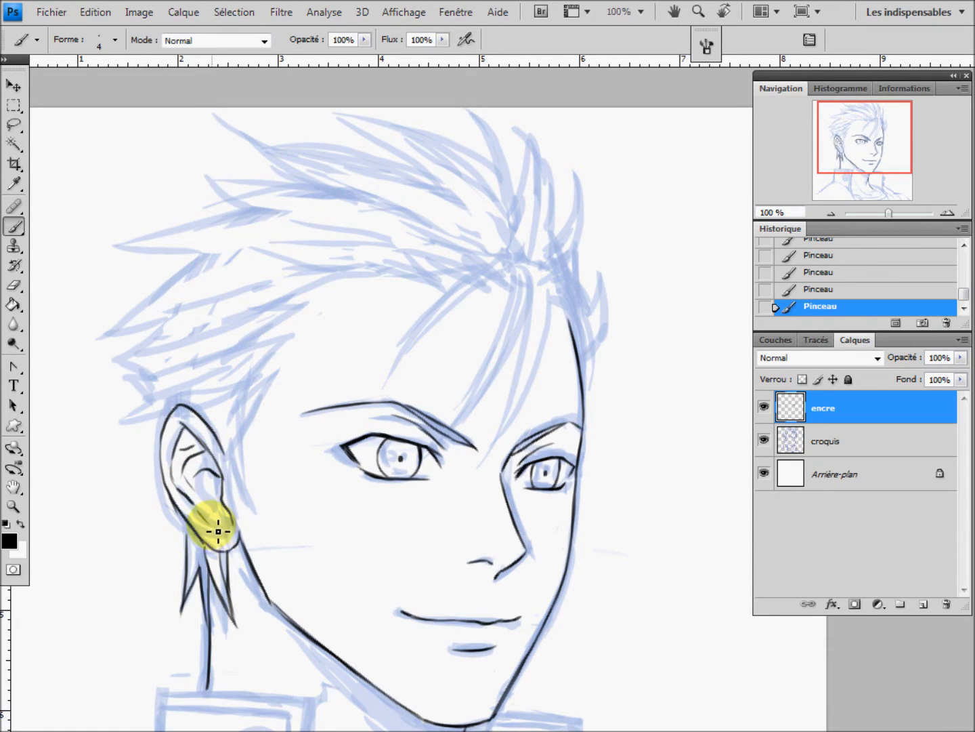
{"action": "left_click", "coordinate": [827, 287]}
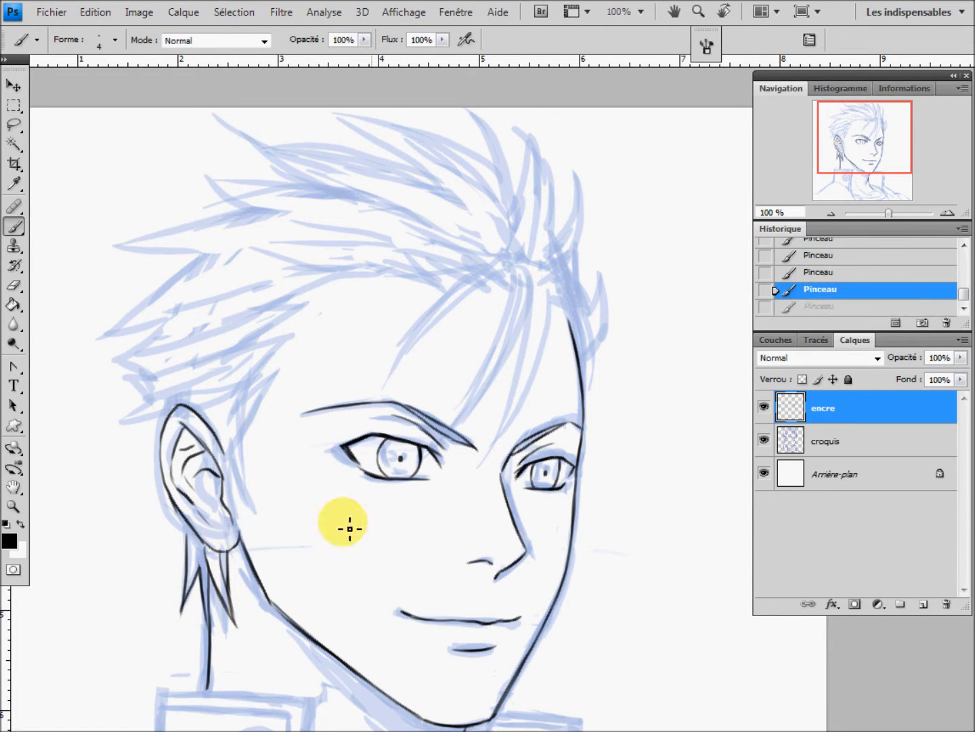
{"action": "left_click_drag", "start_coordinate": [212, 527], "coordinate": [216, 524]}
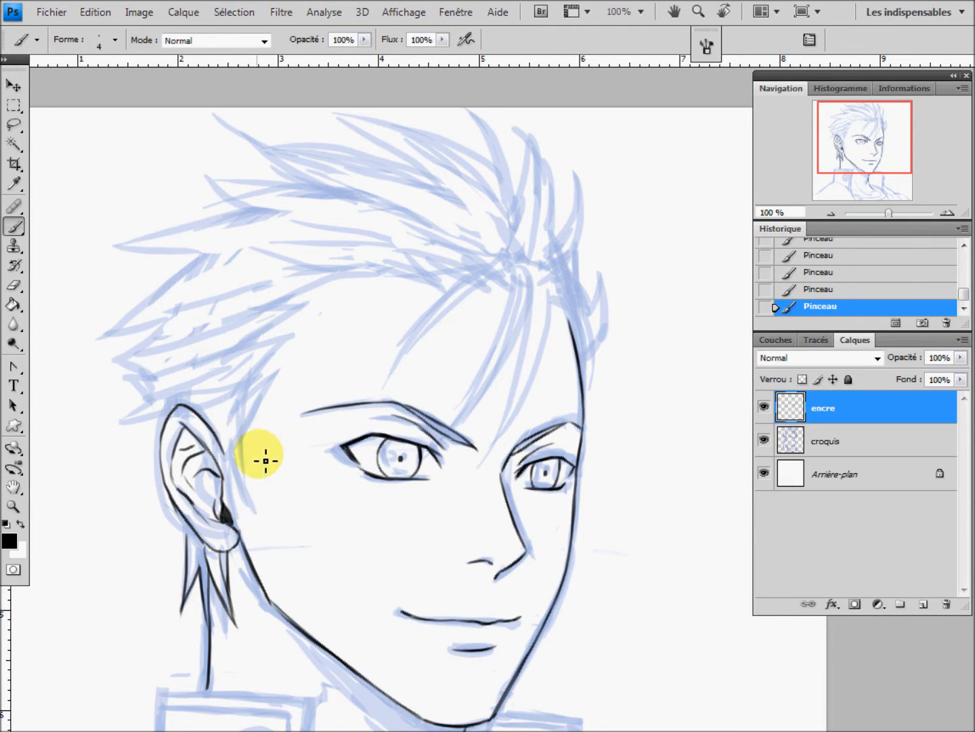
Step: Ink the sideburn and the spiky locks above and behind the ear, and compare with the croquis layer hidden and shown
{"action": "mouse_move", "coordinate": [285, 376]}
{"action": "left_mouse_down"}
{"action": "mouse_move", "coordinate": [239, 453]}
{"action": "mouse_move", "coordinate": [260, 428]}
{"action": "mouse_move", "coordinate": [254, 500]}
{"action": "left_mouse_up"}
{"action": "left_click_drag", "start_coordinate": [225, 443], "coordinate": [254, 521]}
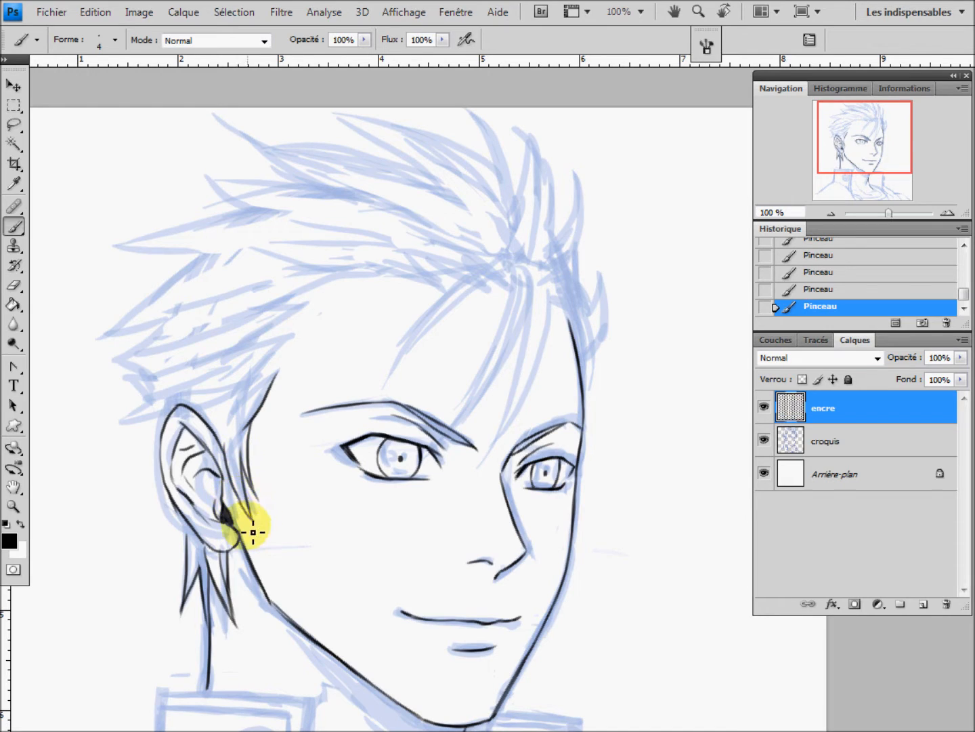
{"action": "mouse_move", "coordinate": [277, 372]}
{"action": "left_mouse_down"}
{"action": "mouse_move", "coordinate": [235, 403]}
{"action": "mouse_move", "coordinate": [242, 414]}
{"action": "mouse_move", "coordinate": [268, 399]}
{"action": "mouse_move", "coordinate": [209, 420]}
{"action": "mouse_move", "coordinate": [216, 407]}
{"action": "mouse_move", "coordinate": [204, 393]}
{"action": "mouse_move", "coordinate": [267, 389]}
{"action": "mouse_move", "coordinate": [247, 399]}
{"action": "mouse_move", "coordinate": [298, 344]}
{"action": "mouse_move", "coordinate": [241, 379]}
{"action": "mouse_move", "coordinate": [279, 342]}
{"action": "left_mouse_up"}
{"action": "mouse_move", "coordinate": [279, 342]}
{"action": "left_mouse_down"}
{"action": "mouse_move", "coordinate": [172, 372]}
{"action": "mouse_move", "coordinate": [104, 372]}
{"action": "mouse_move", "coordinate": [163, 378]}
{"action": "mouse_move", "coordinate": [110, 389]}
{"action": "mouse_move", "coordinate": [161, 397]}
{"action": "mouse_move", "coordinate": [112, 437]}
{"action": "mouse_move", "coordinate": [162, 416]}
{"action": "mouse_move", "coordinate": [135, 459]}
{"action": "mouse_move", "coordinate": [165, 430]}
{"action": "mouse_move", "coordinate": [117, 501]}
{"action": "mouse_move", "coordinate": [165, 470]}
{"action": "mouse_move", "coordinate": [166, 459]}
{"action": "mouse_move", "coordinate": [146, 525]}
{"action": "mouse_move", "coordinate": [174, 489]}
{"action": "mouse_move", "coordinate": [192, 527]}
{"action": "mouse_move", "coordinate": [182, 515]}
{"action": "mouse_move", "coordinate": [181, 563]}
{"action": "mouse_move", "coordinate": [194, 533]}
{"action": "left_mouse_up"}
{"action": "left_click", "coordinate": [765, 444]}
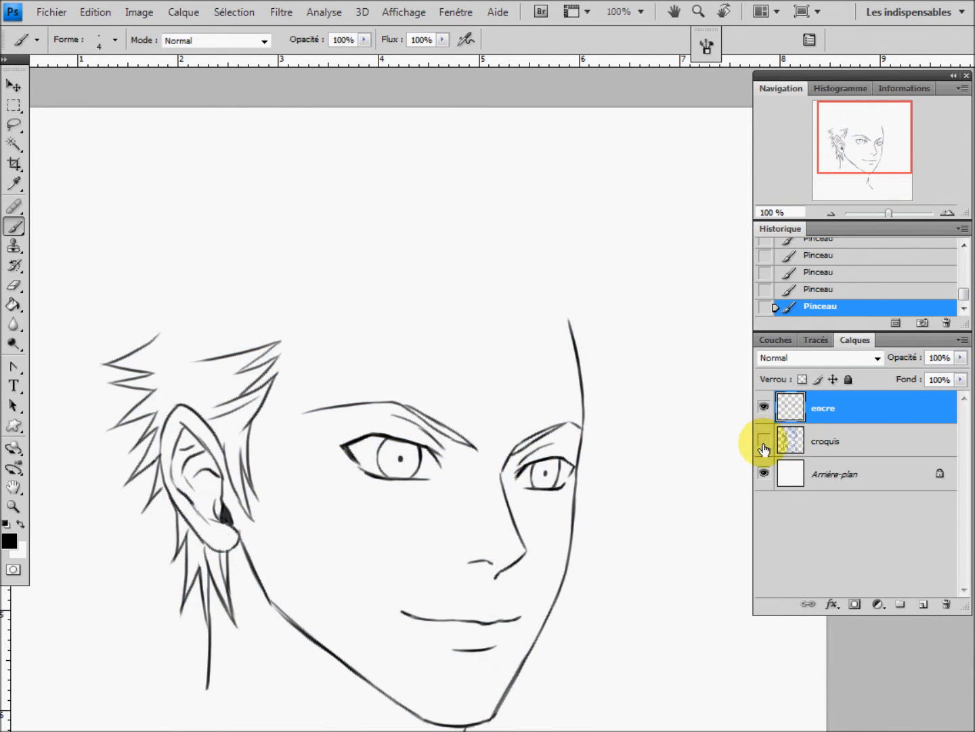
{"action": "left_click", "coordinate": [764, 441]}
Step: Select the left-hand eye on the encre layer with the Lasso and nudge it slightly to the right
{"action": "mouse_move", "coordinate": [390, 455]}
{"action": "left_mouse_down"}
{"action": "mouse_move", "coordinate": [356, 399]}
{"action": "mouse_move", "coordinate": [337, 450]}
{"action": "mouse_move", "coordinate": [415, 416]}
{"action": "mouse_move", "coordinate": [339, 371]}
{"action": "left_mouse_up"}
{"action": "left_click", "coordinate": [15, 126]}
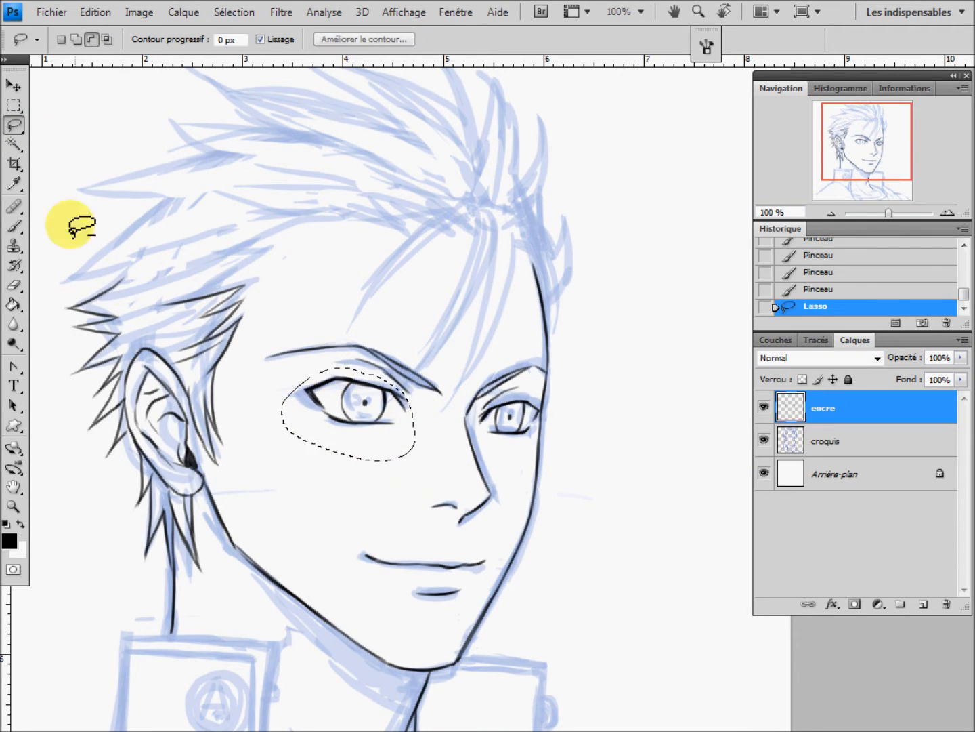
{"action": "left_click", "coordinate": [12, 86]}
{"action": "key", "text": "Right"}
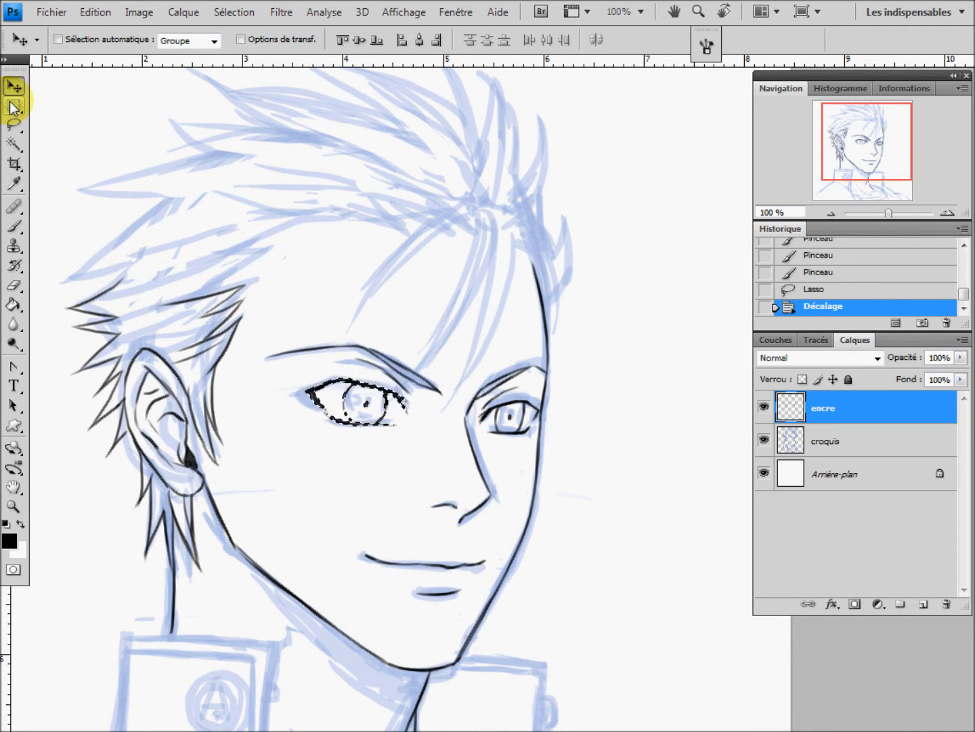
Step: Rotate the selected left-hand eye by -2.9°, deselect it and compare the ink with the croquis layer hidden and shown
{"action": "key", "text": "ctrl+t"}
{"action": "left_click_drag", "start_coordinate": [429, 359], "coordinate": [444, 372]}
{"action": "key", "text": "Return"}
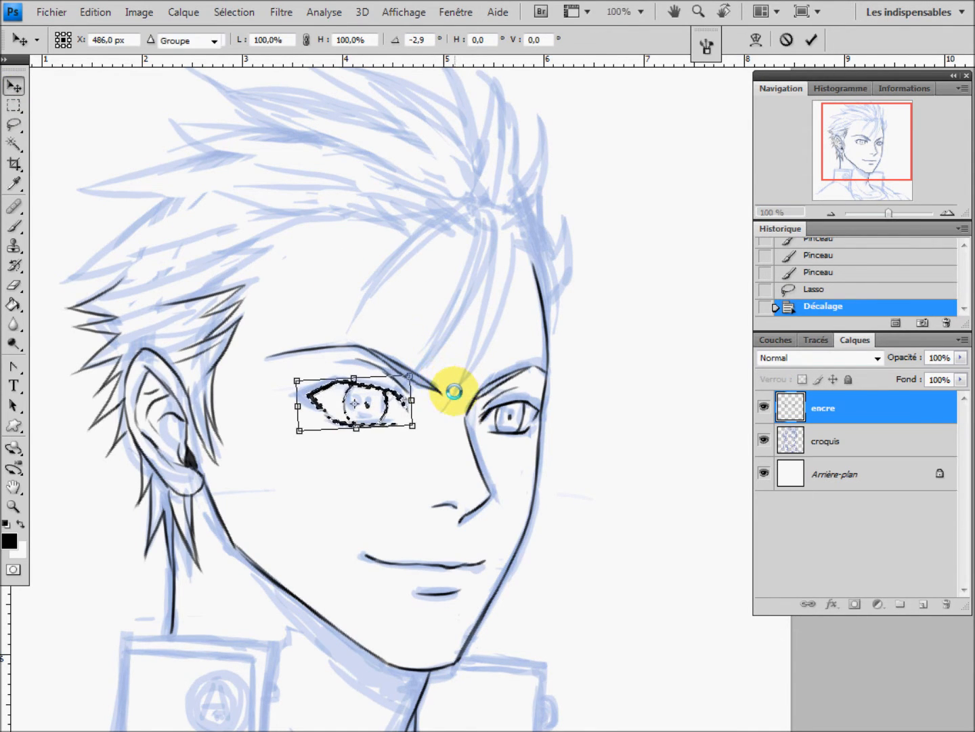
{"action": "key", "text": "ctrl+d"}
{"action": "left_click", "coordinate": [765, 441]}
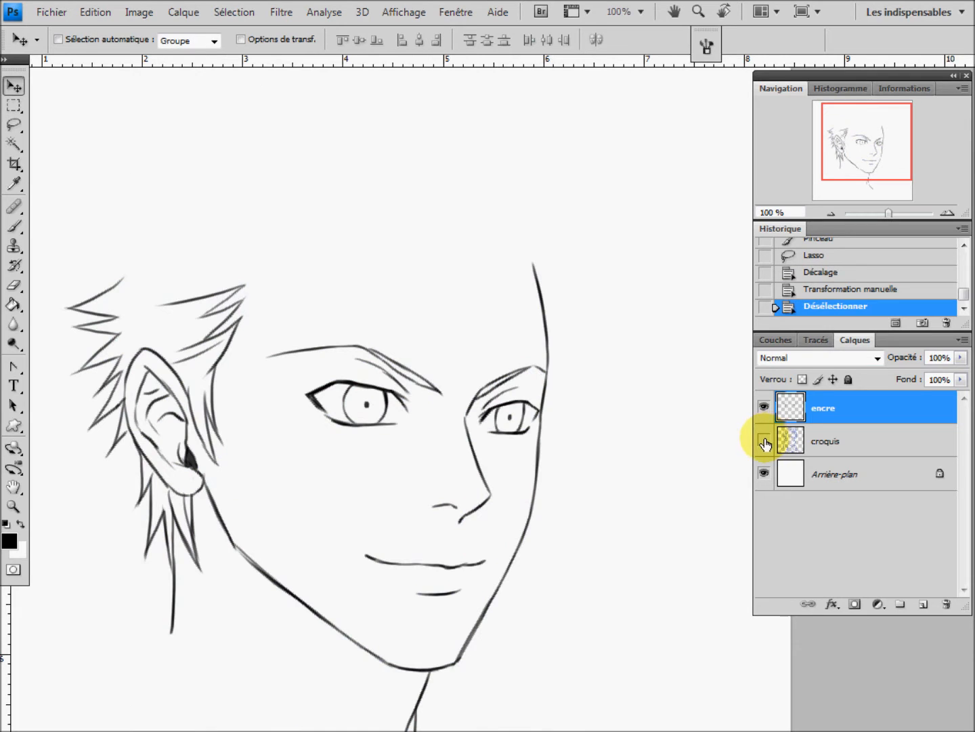
{"action": "left_click", "coordinate": [764, 442]}
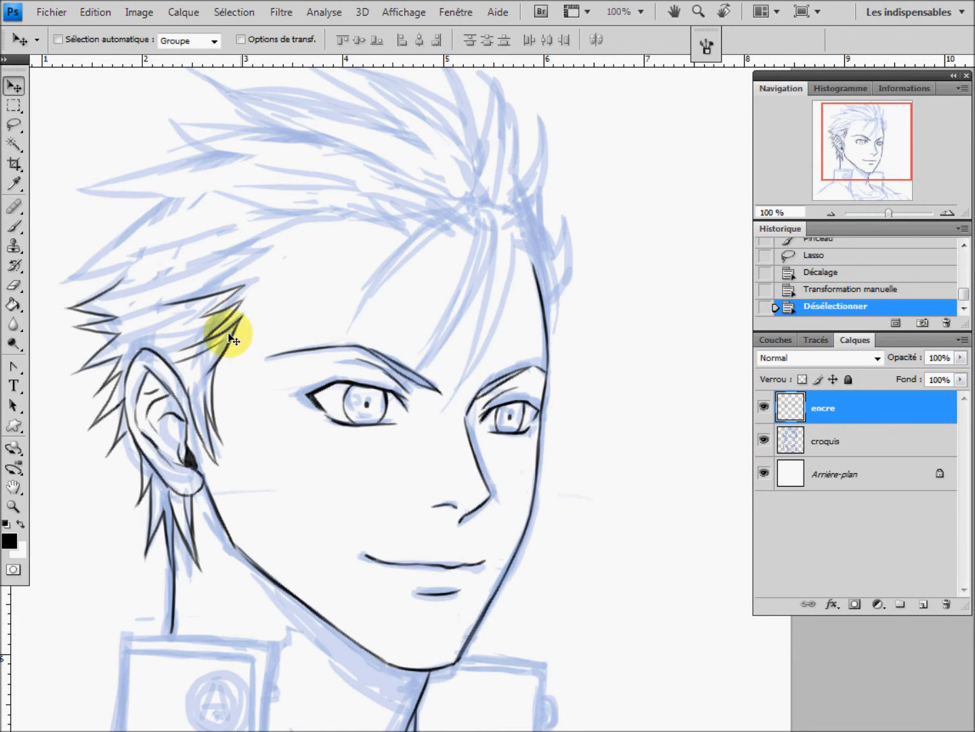
Step: Select the right-hand eye with the Lasso, scale it to 105.6%, nudge it up, deselect it and compare with the croquis layer hidden and shown
{"action": "left_click", "coordinate": [14, 125]}
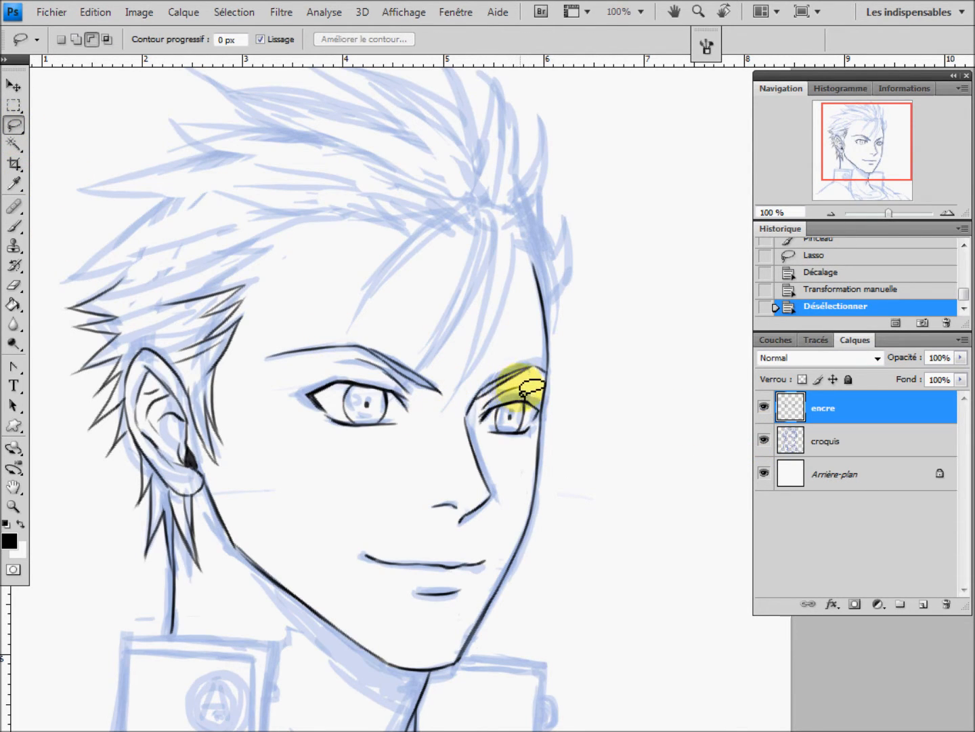
{"action": "mouse_move", "coordinate": [528, 387]}
{"action": "left_mouse_down"}
{"action": "mouse_move", "coordinate": [489, 402]}
{"action": "mouse_move", "coordinate": [478, 426]}
{"action": "mouse_move", "coordinate": [506, 458]}
{"action": "mouse_move", "coordinate": [533, 447]}
{"action": "mouse_move", "coordinate": [537, 390]}
{"action": "mouse_move", "coordinate": [526, 388]}
{"action": "mouse_move", "coordinate": [506, 410]}
{"action": "mouse_move", "coordinate": [465, 369]}
{"action": "left_mouse_up"}
{"action": "key", "text": "ctrl+t"}
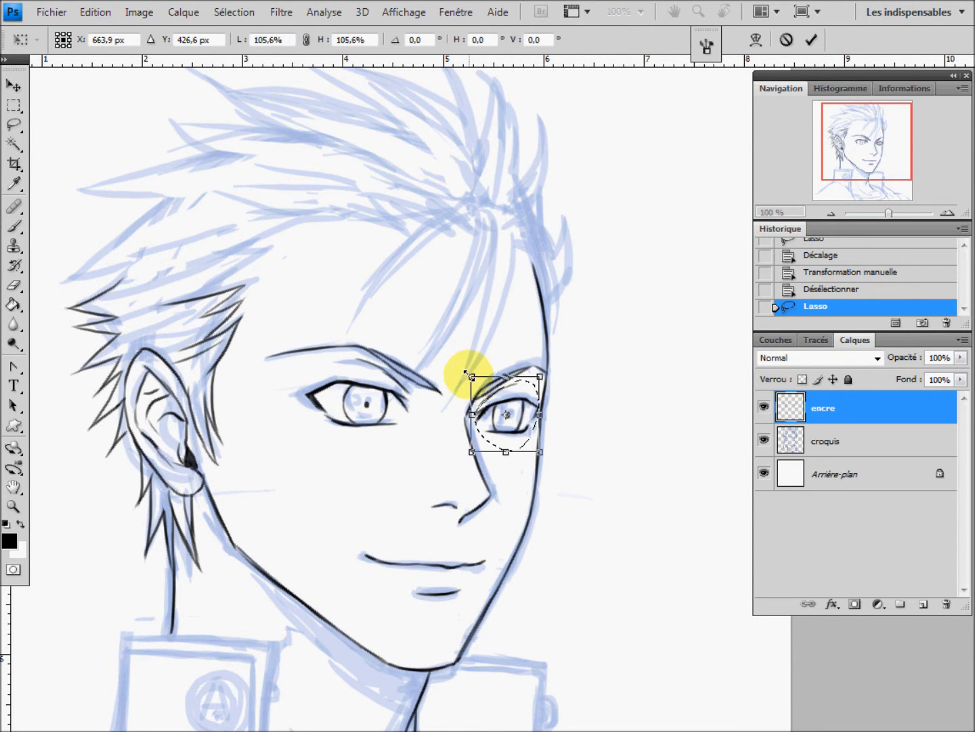
{"action": "key", "text": "Up"}
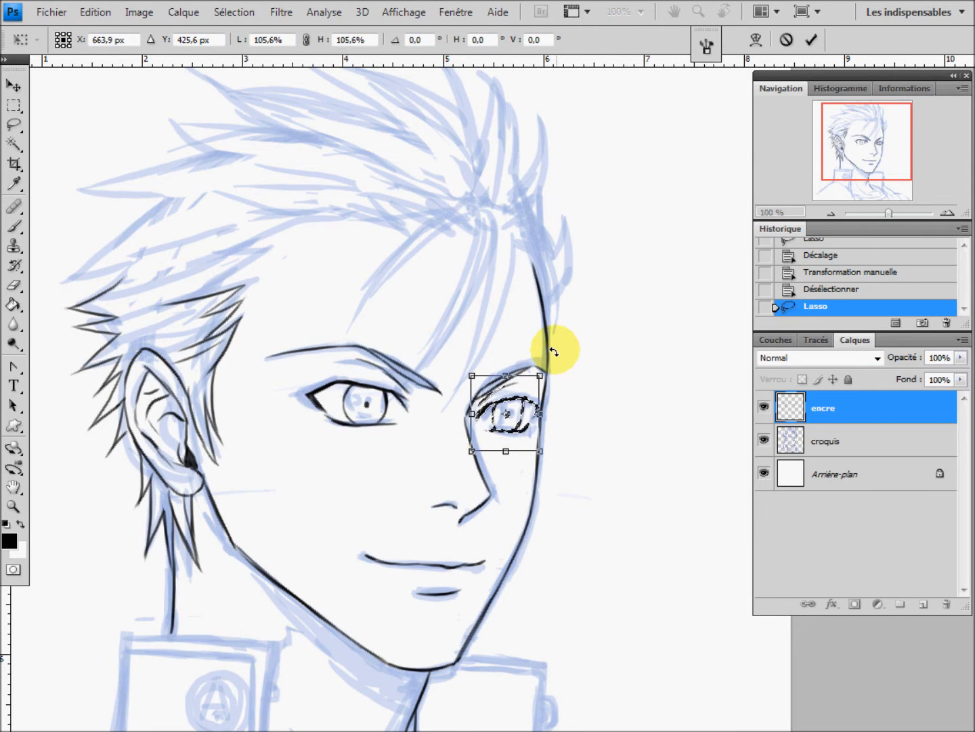
{"action": "key", "text": "Return"}
{"action": "key", "text": "ctrl+d"}
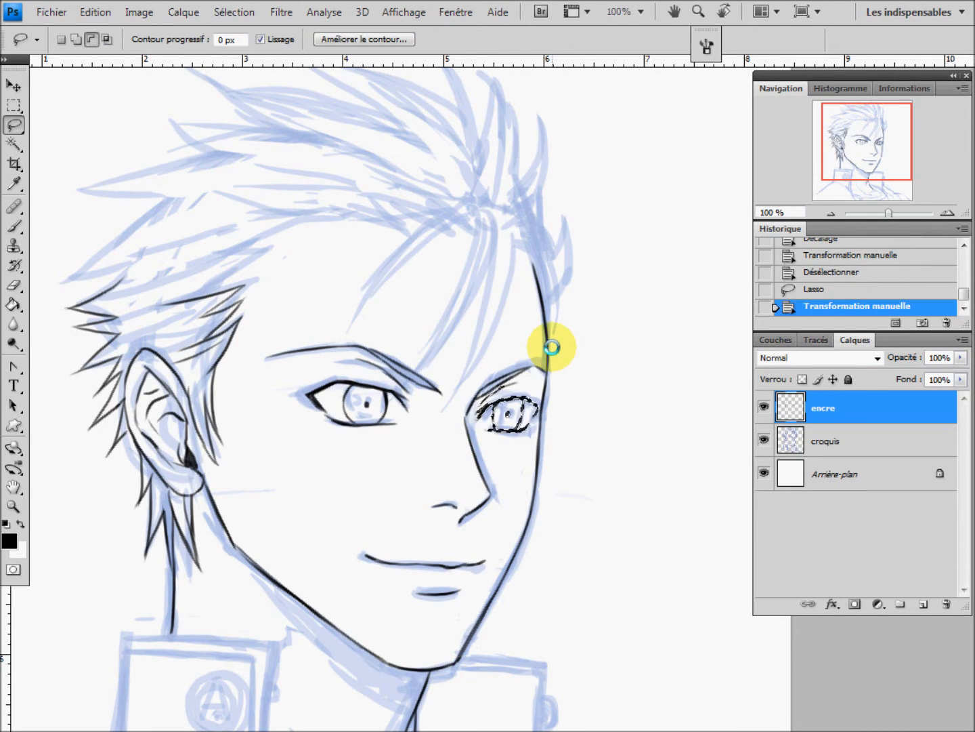
{"action": "left_click", "coordinate": [764, 442]}
{"action": "left_click", "coordinate": [765, 442]}
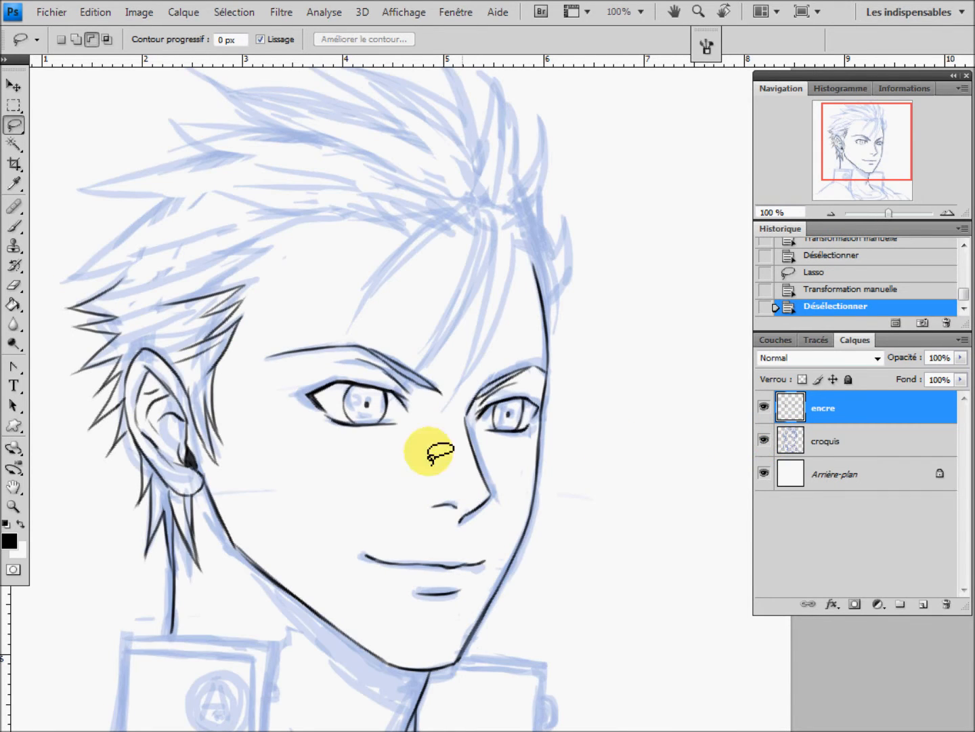
Step: Ink the pointed locks above the temple and the hairline across the forehead with the Brush, redoing the first hairline stroke
{"action": "left_click", "coordinate": [14, 226]}
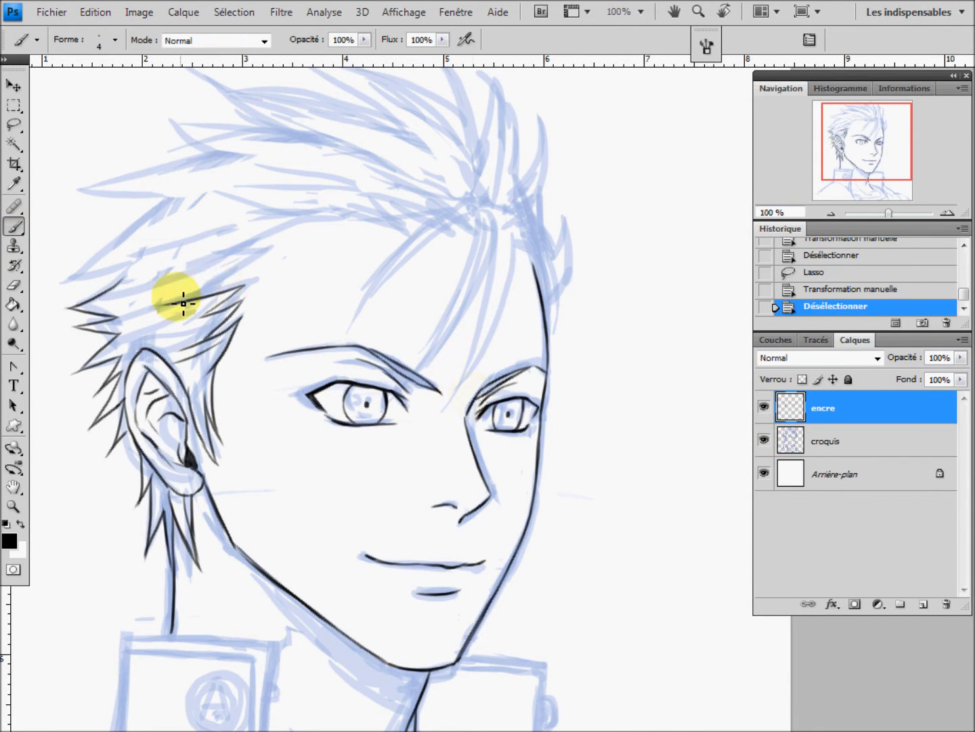
{"action": "mouse_move", "coordinate": [232, 292]}
{"action": "left_mouse_down"}
{"action": "mouse_move", "coordinate": [132, 348]}
{"action": "mouse_move", "coordinate": [246, 279]}
{"action": "mouse_move", "coordinate": [264, 257]}
{"action": "mouse_move", "coordinate": [228, 260]}
{"action": "mouse_move", "coordinate": [335, 212]}
{"action": "left_mouse_up"}
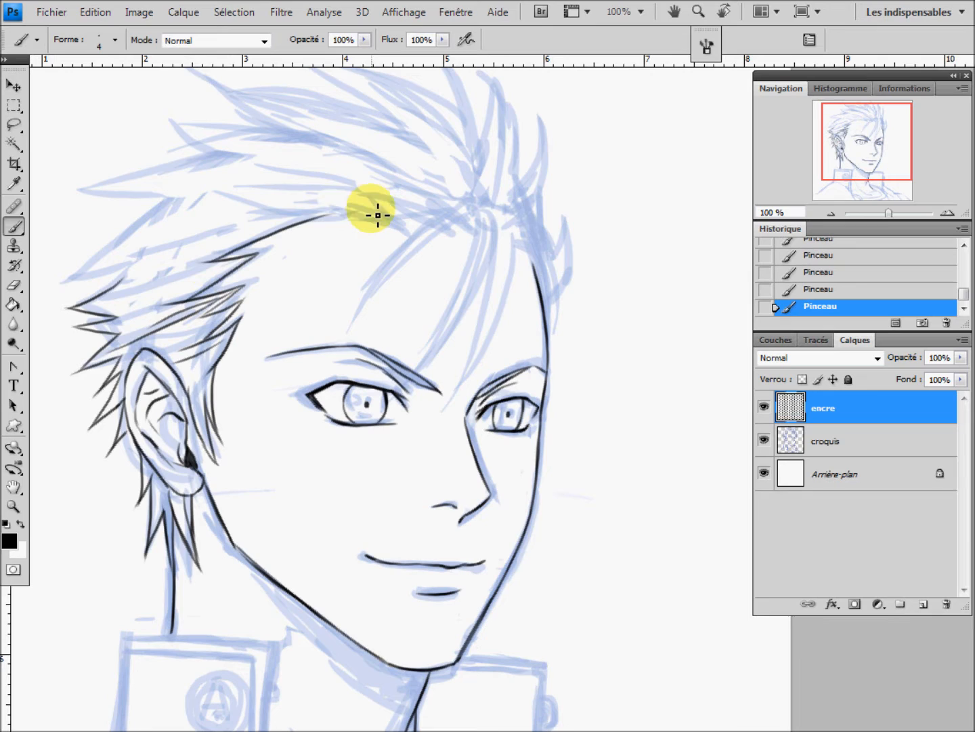
{"action": "left_click", "coordinate": [807, 288]}
{"action": "left_click_drag", "start_coordinate": [258, 223], "coordinate": [363, 216]}
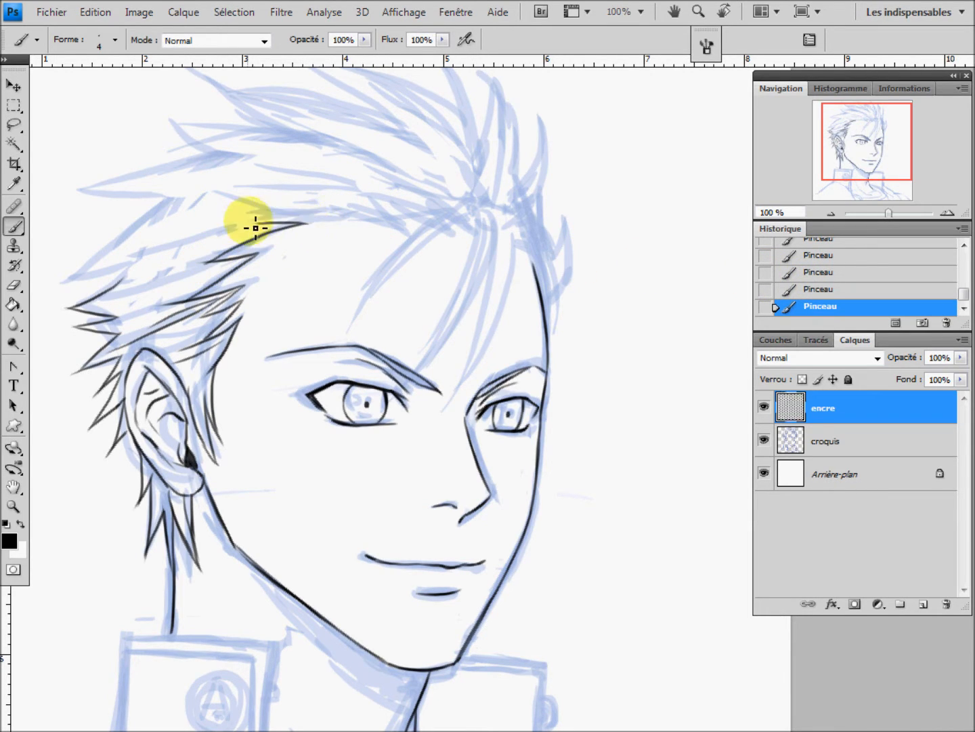
{"action": "left_click_drag", "start_coordinate": [382, 226], "coordinate": [402, 230]}
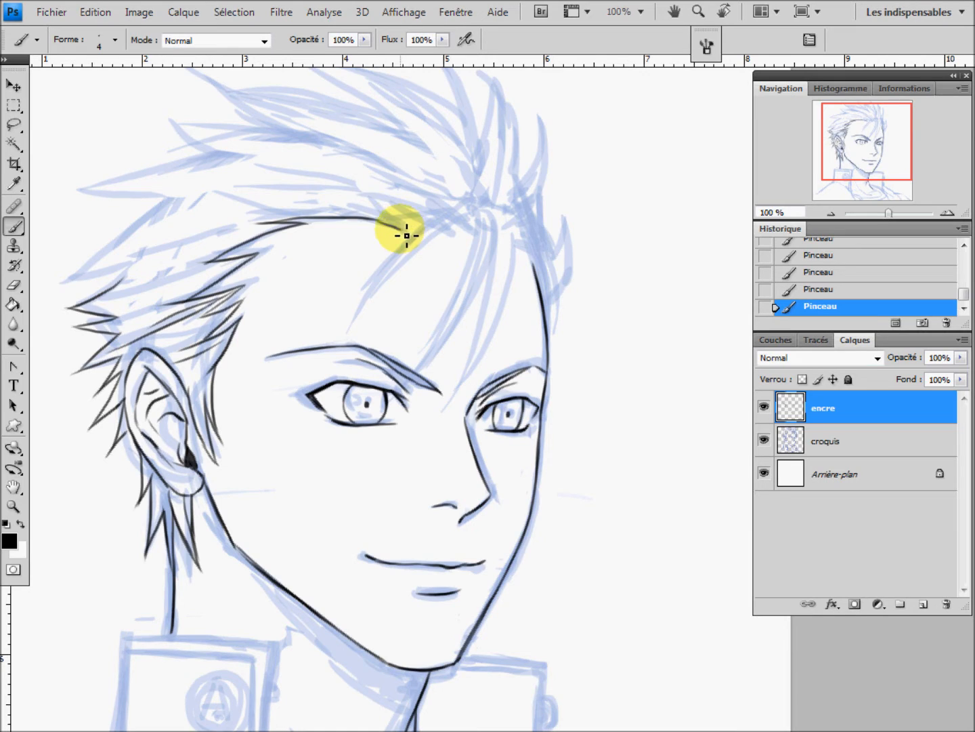
{"action": "mouse_move", "coordinate": [354, 202]}
{"action": "left_mouse_down"}
{"action": "mouse_move", "coordinate": [401, 228]}
{"action": "mouse_move", "coordinate": [425, 219]}
{"action": "left_mouse_up"}
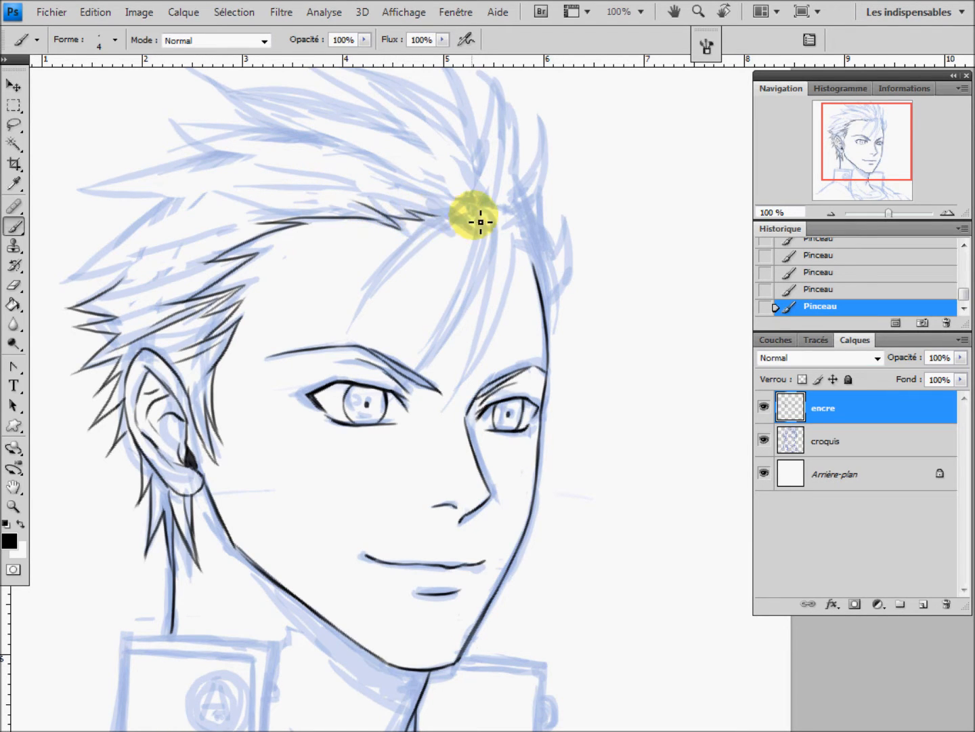
Step: Ink the strands falling over the middle of the forehead and compare the ink with the croquis layer hidden and shown
{"action": "left_click_drag", "start_coordinate": [477, 215], "coordinate": [399, 372]}
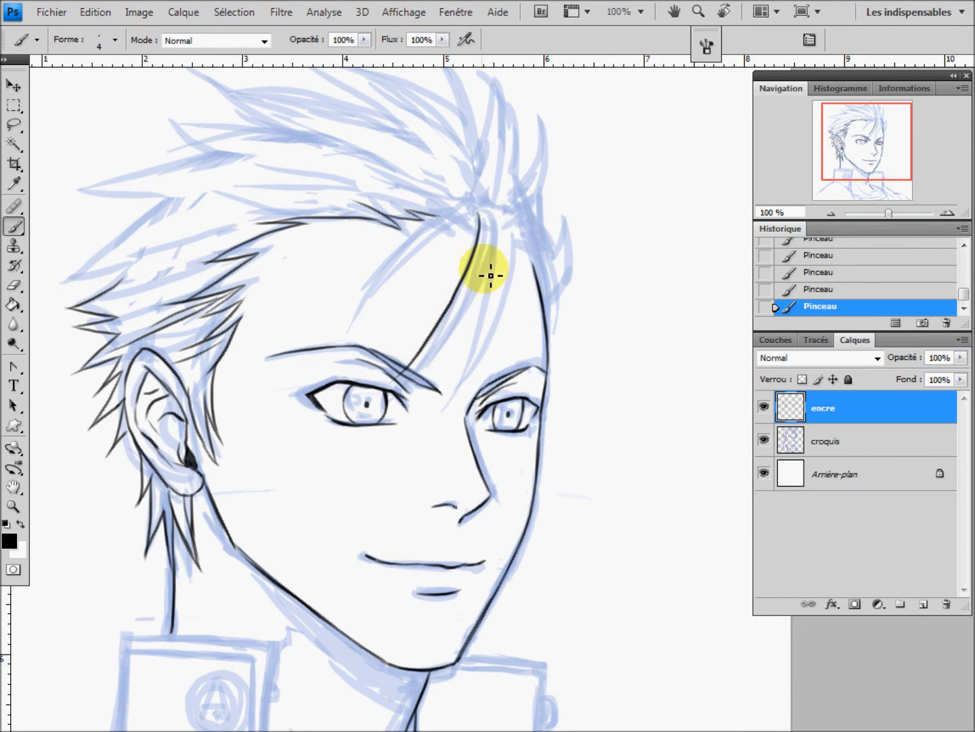
{"action": "left_click_drag", "start_coordinate": [497, 215], "coordinate": [460, 328]}
{"action": "left_click_drag", "start_coordinate": [481, 215], "coordinate": [425, 342]}
{"action": "left_click_drag", "start_coordinate": [487, 223], "coordinate": [409, 386]}
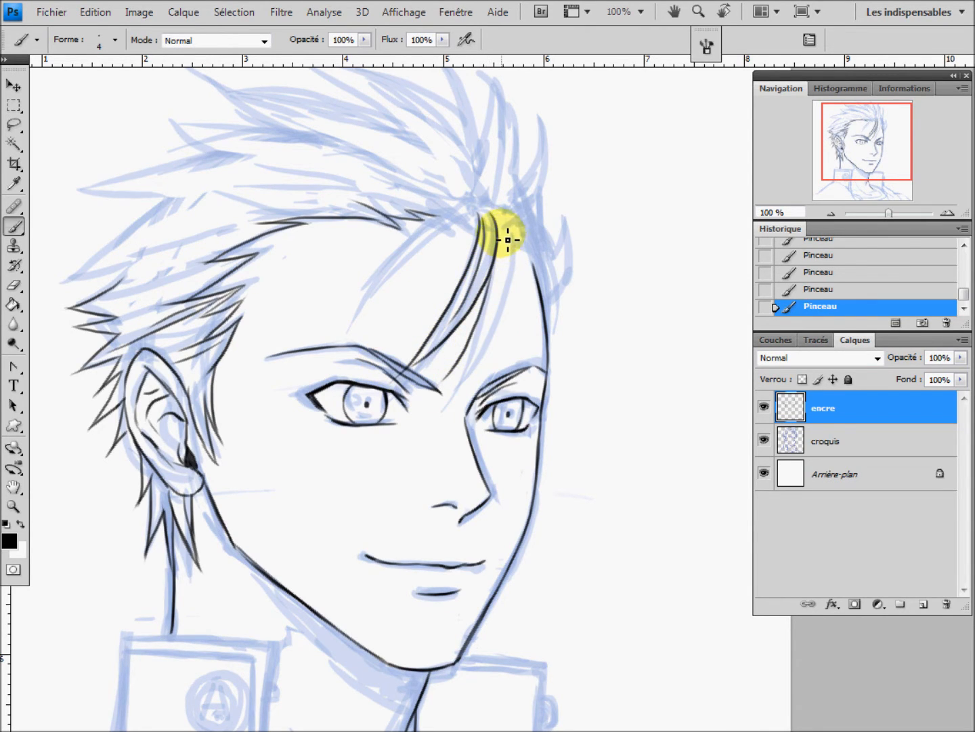
{"action": "left_click_drag", "start_coordinate": [503, 226], "coordinate": [520, 333]}
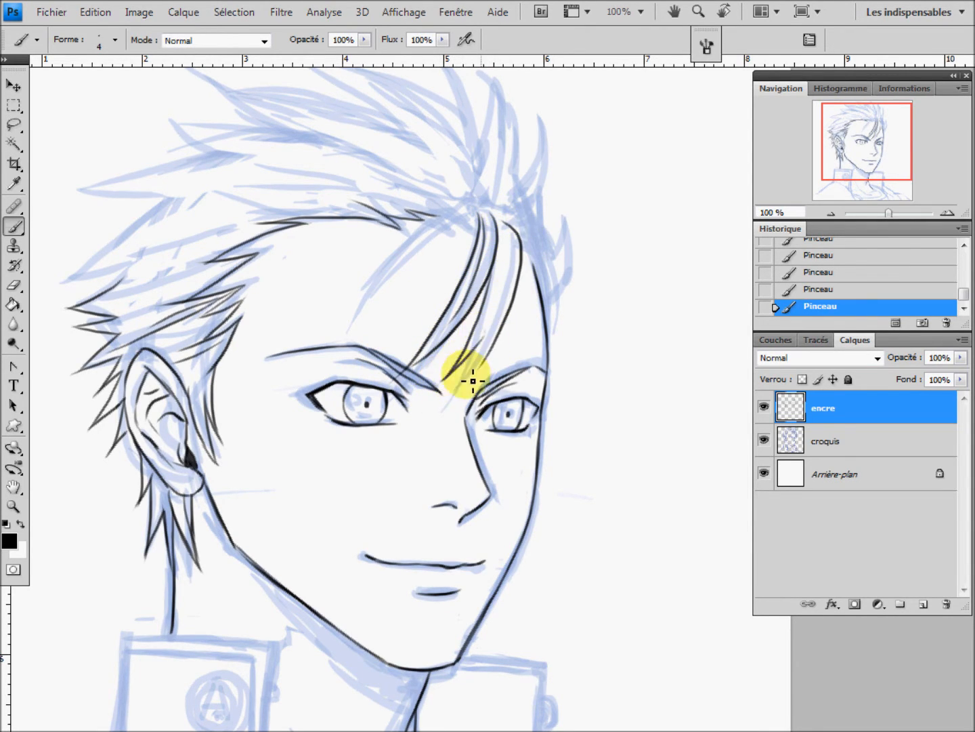
{"action": "left_click", "coordinate": [764, 441]}
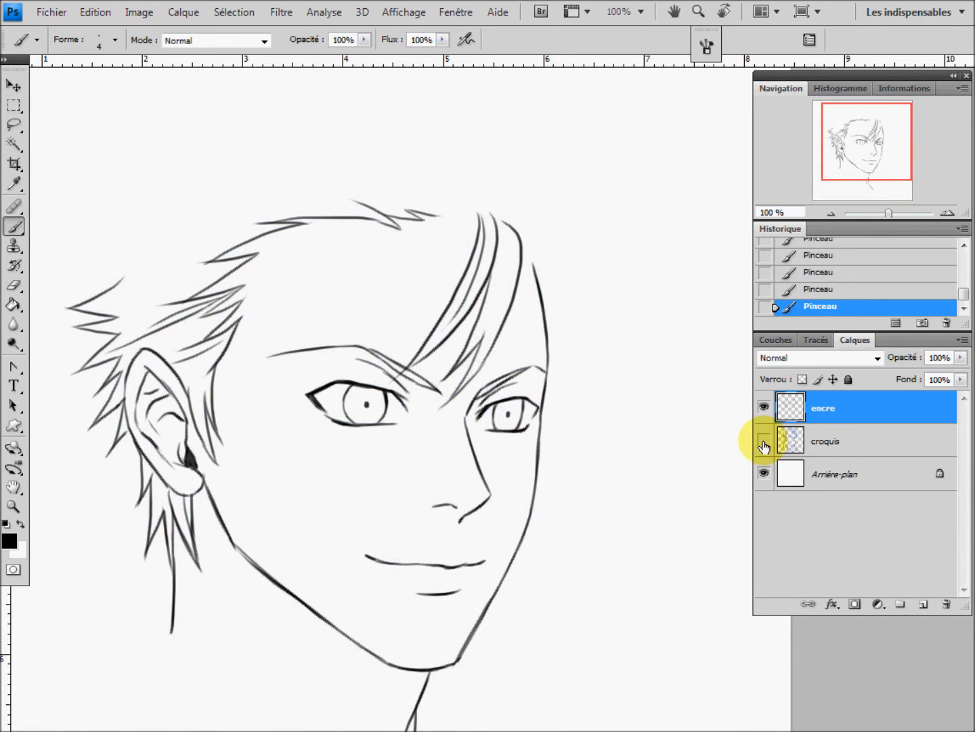
{"action": "left_click", "coordinate": [765, 440]}
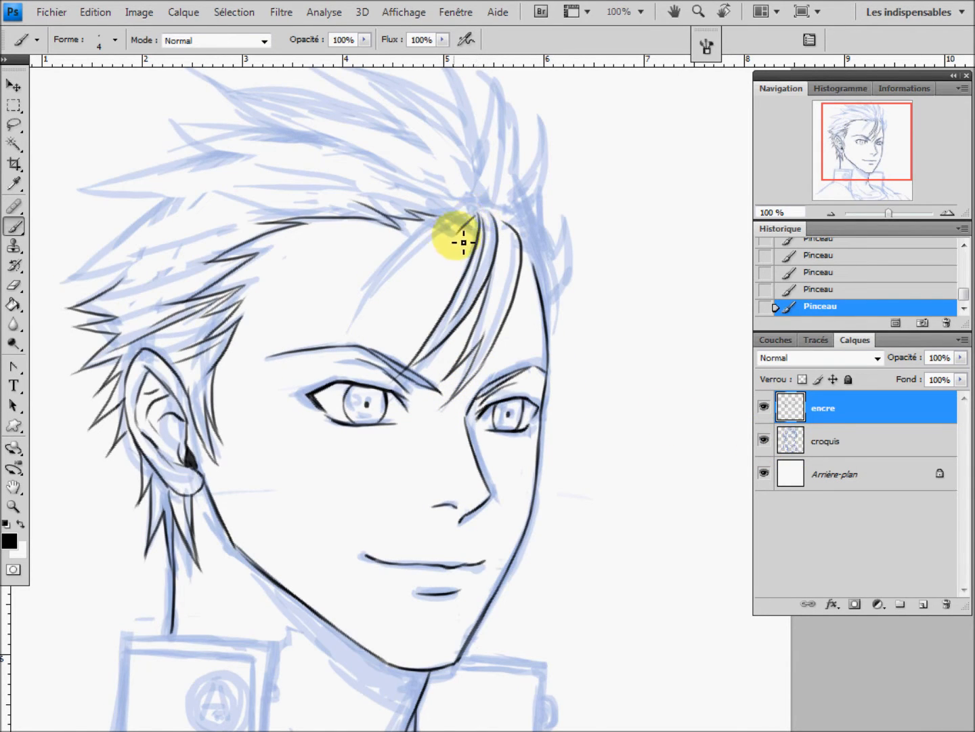
Step: Ink the long strand sweeping across the forehead and the upright and small locks at the forehead's right-hand edge
{"action": "left_click_drag", "start_coordinate": [472, 221], "coordinate": [352, 321]}
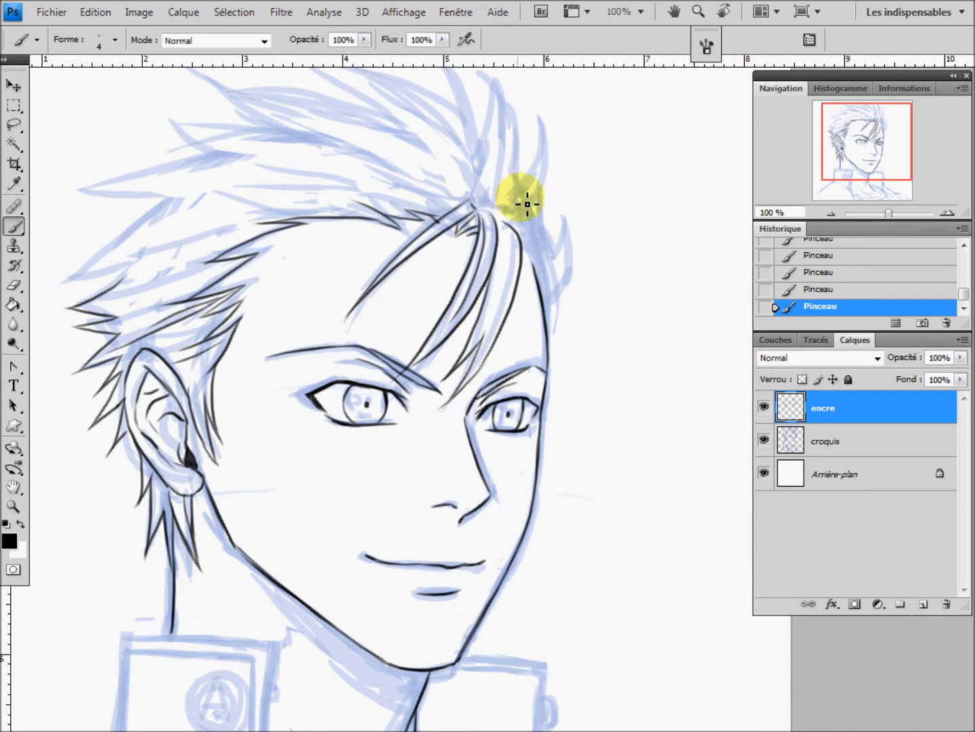
{"action": "mouse_move", "coordinate": [541, 186]}
{"action": "left_mouse_down"}
{"action": "mouse_move", "coordinate": [549, 238]}
{"action": "mouse_move", "coordinate": [560, 251]}
{"action": "mouse_move", "coordinate": [546, 263]}
{"action": "mouse_move", "coordinate": [547, 236]}
{"action": "mouse_move", "coordinate": [537, 265]}
{"action": "mouse_move", "coordinate": [561, 268]}
{"action": "mouse_move", "coordinate": [570, 235]}
{"action": "mouse_move", "coordinate": [563, 293]}
{"action": "mouse_move", "coordinate": [568, 281]}
{"action": "mouse_move", "coordinate": [547, 306]}
{"action": "mouse_move", "coordinate": [568, 270]}
{"action": "mouse_move", "coordinate": [539, 277]}
{"action": "left_mouse_up"}
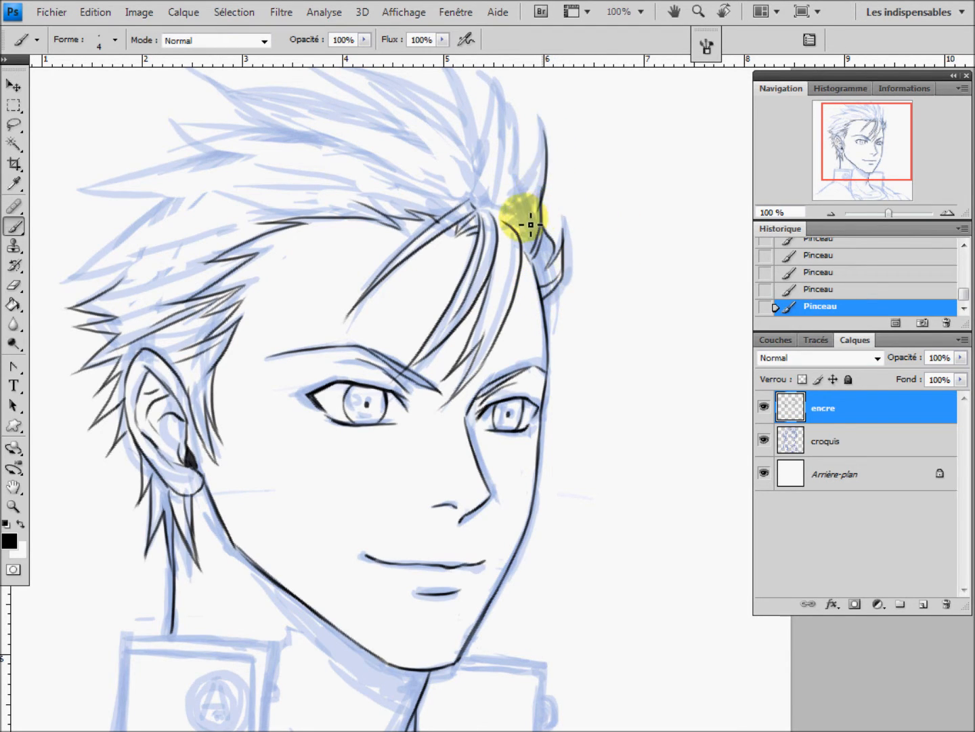
{"action": "left_click_drag", "start_coordinate": [541, 195], "coordinate": [547, 132]}
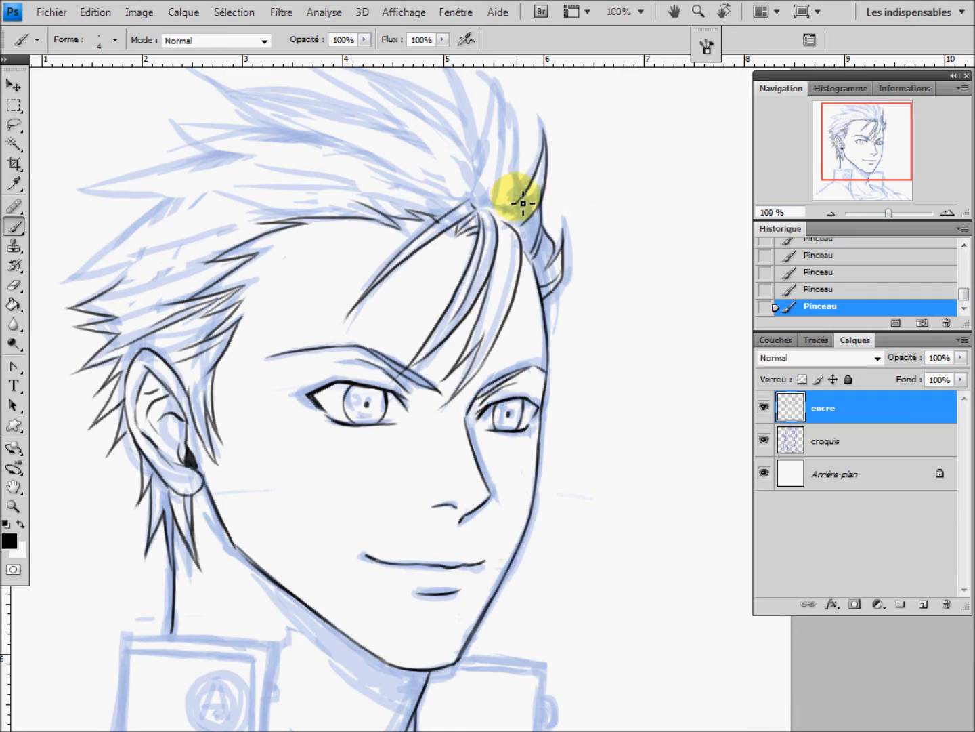
Step: Ink the tall pointed spikes rising from the front of the hair at the top of the head
{"action": "left_click_drag", "start_coordinate": [523, 194], "coordinate": [508, 284]}
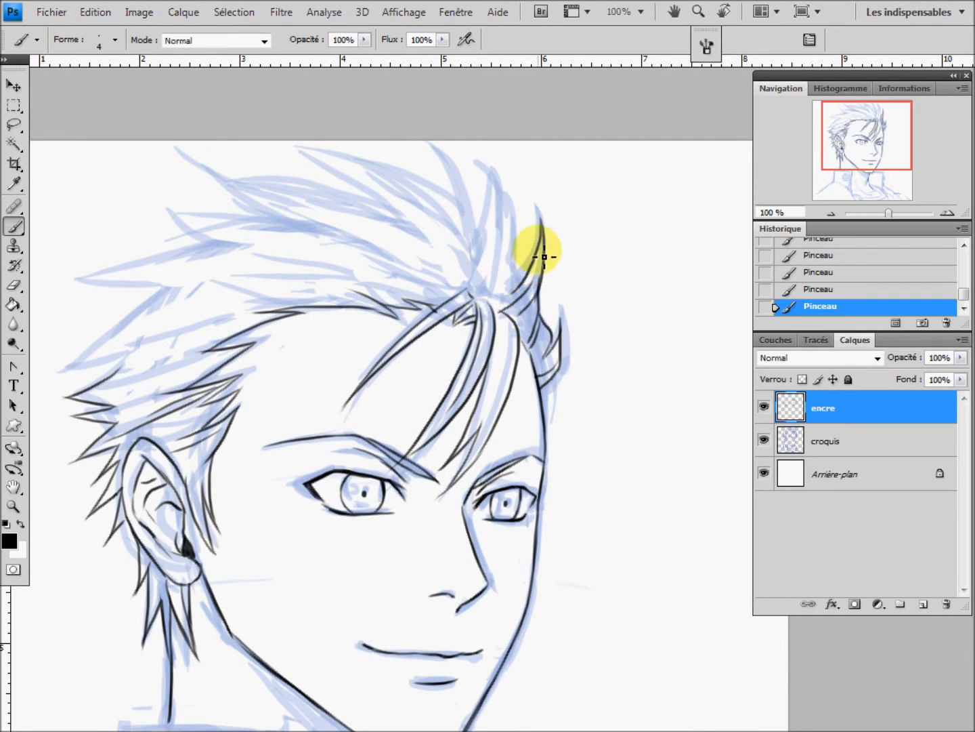
{"action": "left_click_drag", "start_coordinate": [497, 170], "coordinate": [511, 290]}
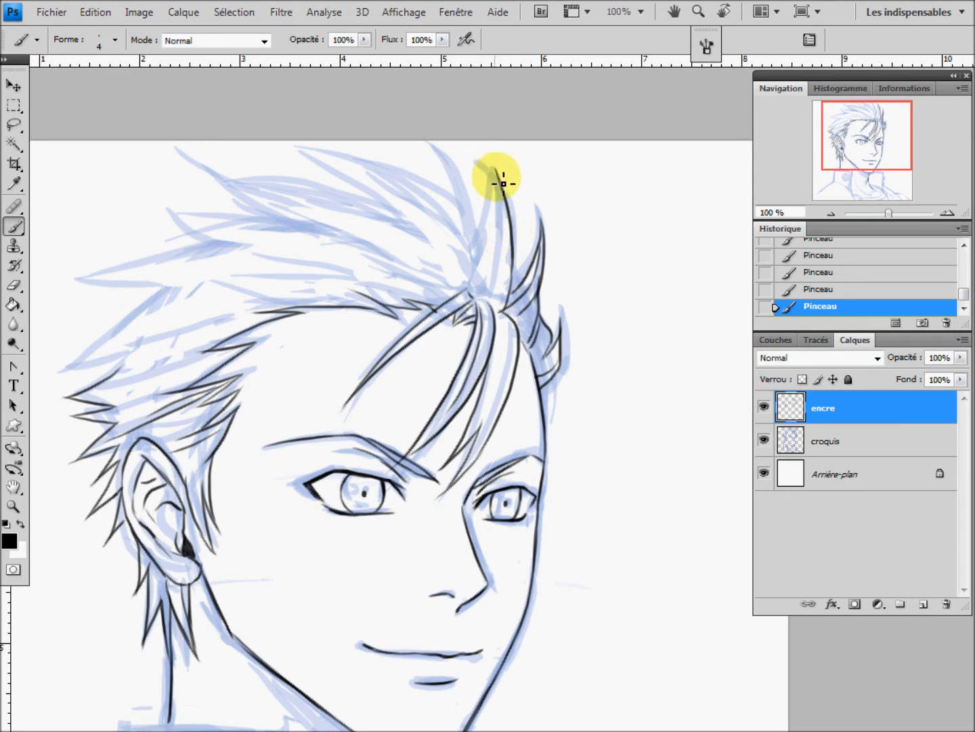
{"action": "left_click_drag", "start_coordinate": [483, 170], "coordinate": [489, 268]}
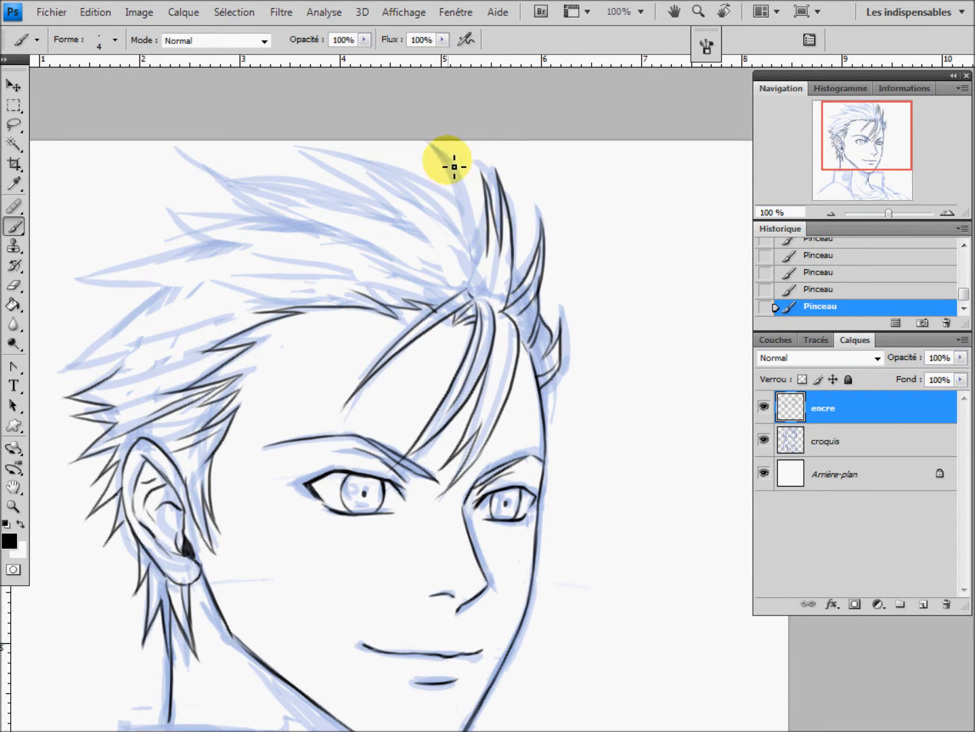
{"action": "left_click_drag", "start_coordinate": [434, 143], "coordinate": [474, 277]}
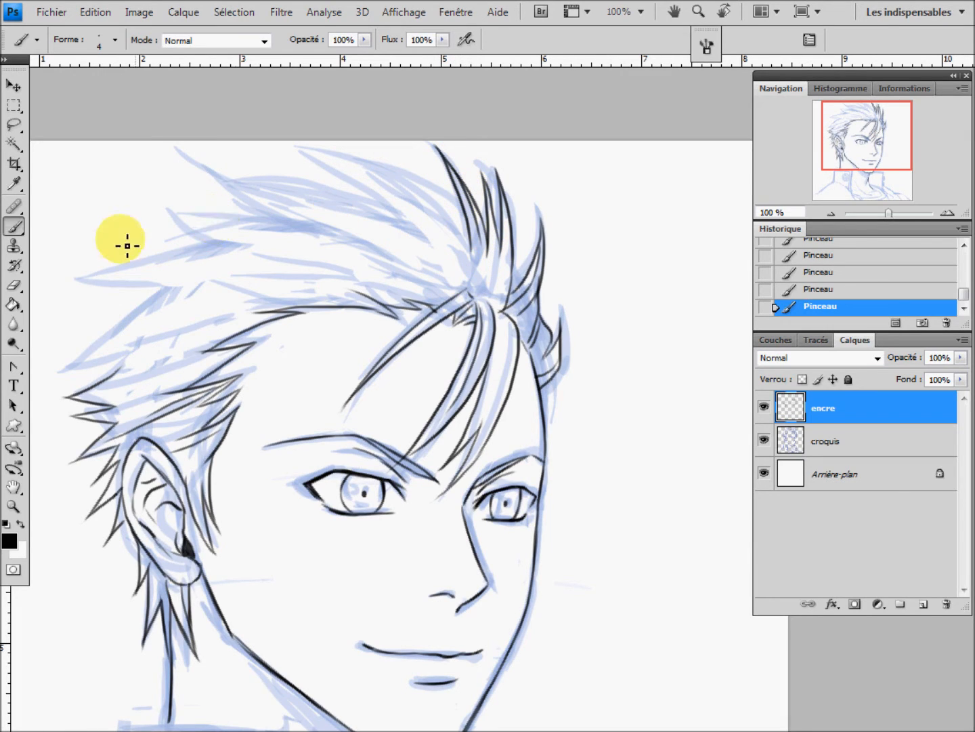
Step: Erase the overlapping line ends between the tall front spikes, ink their bases again and undo the last stroke
{"action": "left_click", "coordinate": [15, 286]}
{"action": "left_click_drag", "start_coordinate": [458, 184], "coordinate": [483, 223]}
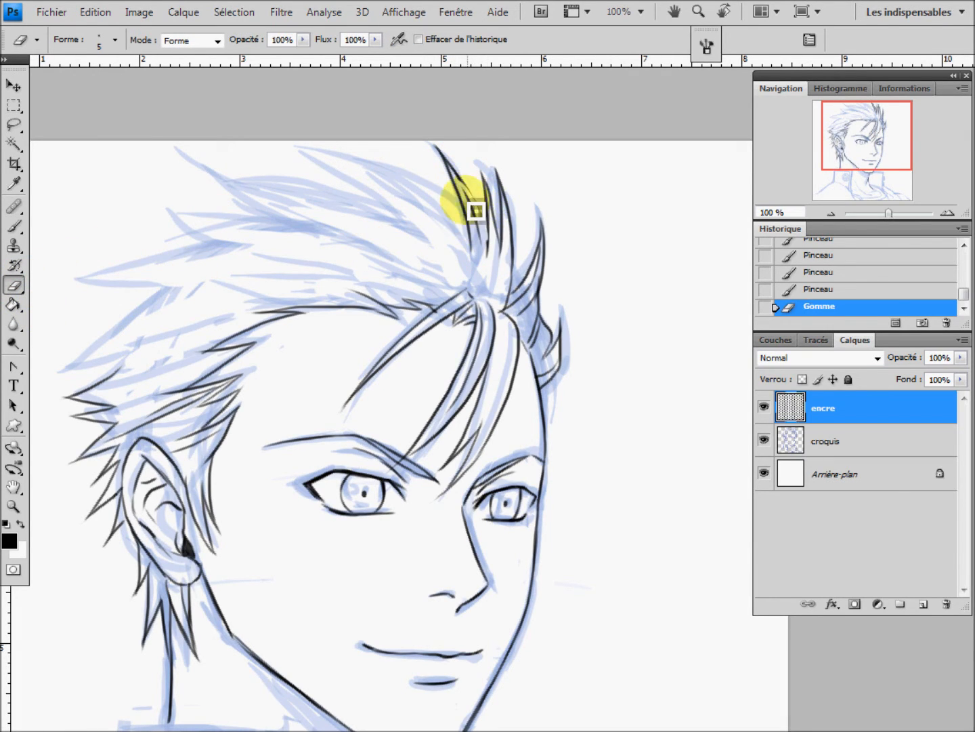
{"action": "mouse_move", "coordinate": [502, 275]}
{"action": "left_mouse_down"}
{"action": "mouse_move", "coordinate": [479, 215]}
{"action": "mouse_move", "coordinate": [474, 233]}
{"action": "mouse_move", "coordinate": [504, 267]}
{"action": "left_mouse_up"}
{"action": "left_click", "coordinate": [19, 228]}
{"action": "mouse_move", "coordinate": [468, 170]}
{"action": "left_mouse_down"}
{"action": "mouse_move", "coordinate": [497, 256]}
{"action": "mouse_move", "coordinate": [489, 313]}
{"action": "left_mouse_up"}
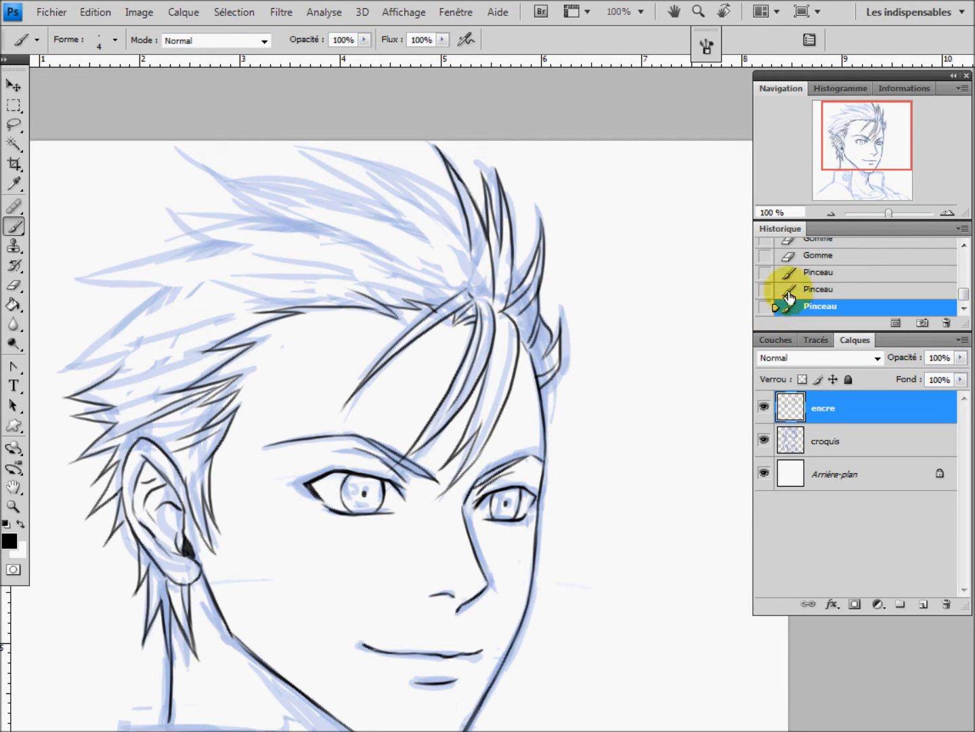
{"action": "left_click", "coordinate": [779, 289]}
Step: Ink the long swept-back lock at the top of the head, undoing the first outline and redrawing both of its edges
{"action": "mouse_move", "coordinate": [499, 276]}
{"action": "left_mouse_down"}
{"action": "mouse_move", "coordinate": [484, 312]}
{"action": "mouse_move", "coordinate": [468, 219]}
{"action": "mouse_move", "coordinate": [309, 161]}
{"action": "left_mouse_up"}
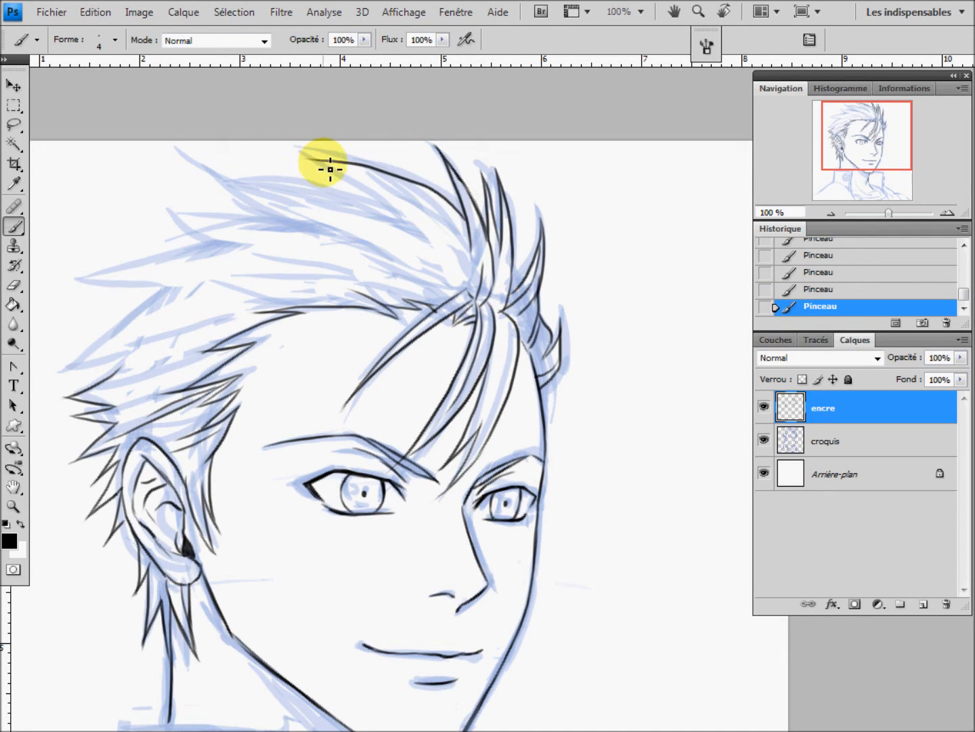
{"action": "left_click_drag", "start_coordinate": [525, 305], "coordinate": [548, 320]}
{"action": "left_click", "coordinate": [810, 289]}
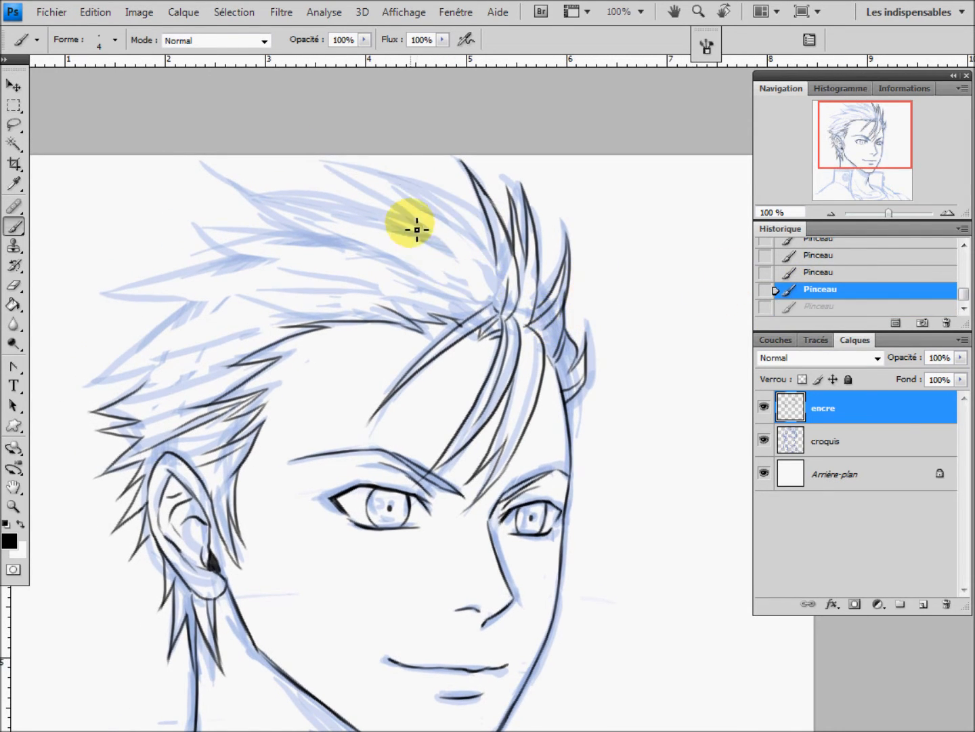
{"action": "left_click_drag", "start_coordinate": [419, 226], "coordinate": [413, 283]}
{"action": "mouse_move", "coordinate": [335, 202]}
{"action": "left_mouse_down"}
{"action": "mouse_move", "coordinate": [464, 264]}
{"action": "mouse_move", "coordinate": [491, 291]}
{"action": "left_mouse_up"}
{"action": "mouse_move", "coordinate": [332, 201]}
{"action": "left_mouse_down"}
{"action": "mouse_move", "coordinate": [410, 265]}
{"action": "mouse_move", "coordinate": [464, 326]}
{"action": "left_mouse_up"}
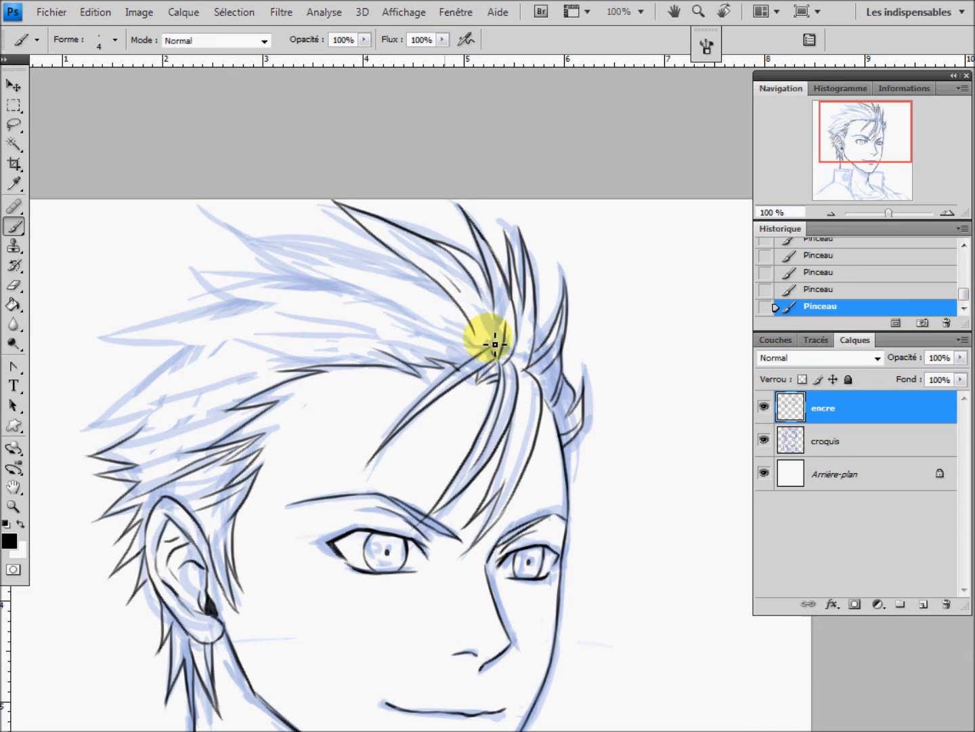
Step: Ink the swept-back locks and inner strands across the top of the head, redrawing the stroke of the lower lock
{"action": "scroll", "coordinate": [385, 322], "scroll_direction": "left", "scroll_amount": 3}
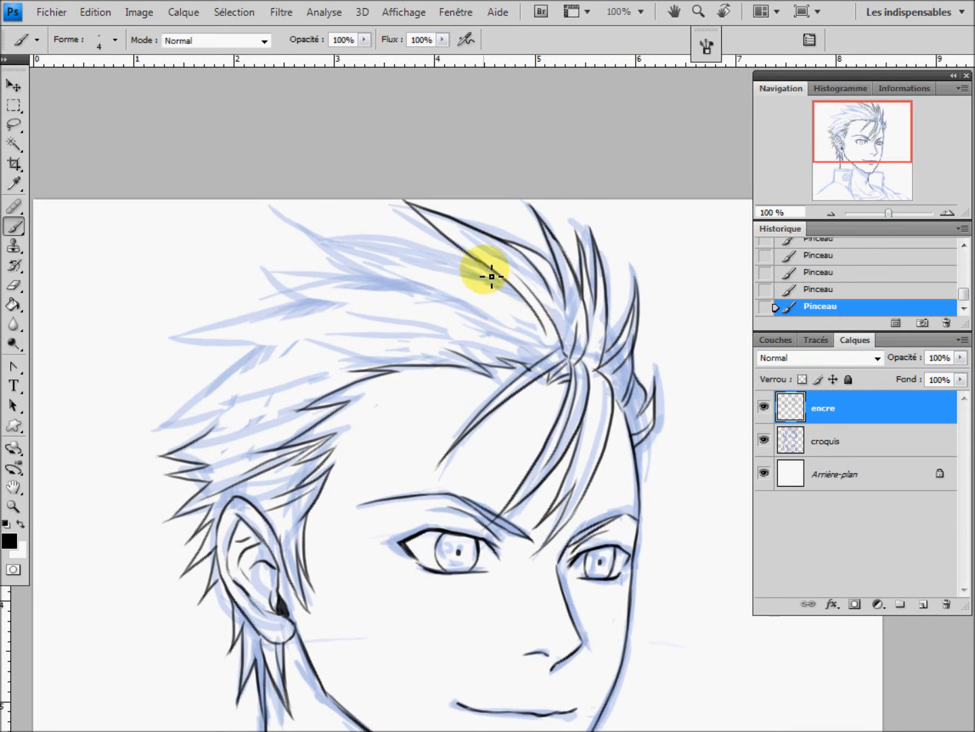
{"action": "mouse_move", "coordinate": [483, 269]}
{"action": "left_mouse_down"}
{"action": "mouse_move", "coordinate": [320, 233]}
{"action": "mouse_move", "coordinate": [444, 290]}
{"action": "mouse_move", "coordinate": [436, 290]}
{"action": "mouse_move", "coordinate": [546, 363]}
{"action": "left_mouse_up"}
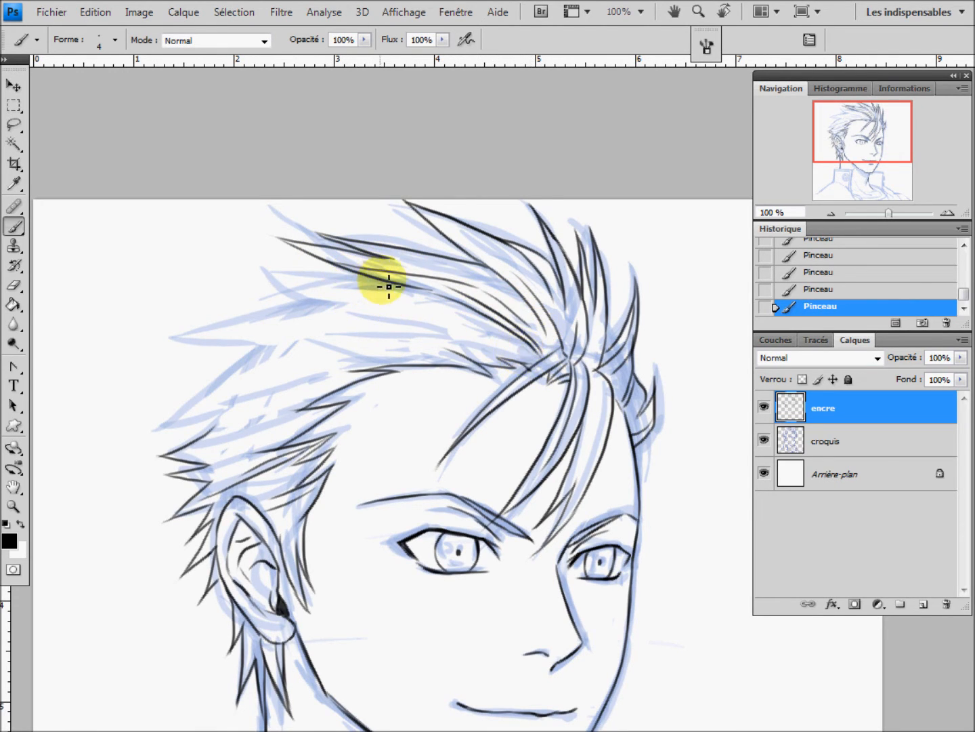
{"action": "mouse_move", "coordinate": [261, 263]}
{"action": "left_mouse_down"}
{"action": "mouse_move", "coordinate": [376, 303]}
{"action": "mouse_move", "coordinate": [450, 292]}
{"action": "left_mouse_up"}
{"action": "left_click", "coordinate": [806, 294]}
{"action": "left_click_drag", "start_coordinate": [262, 262], "coordinate": [520, 364]}
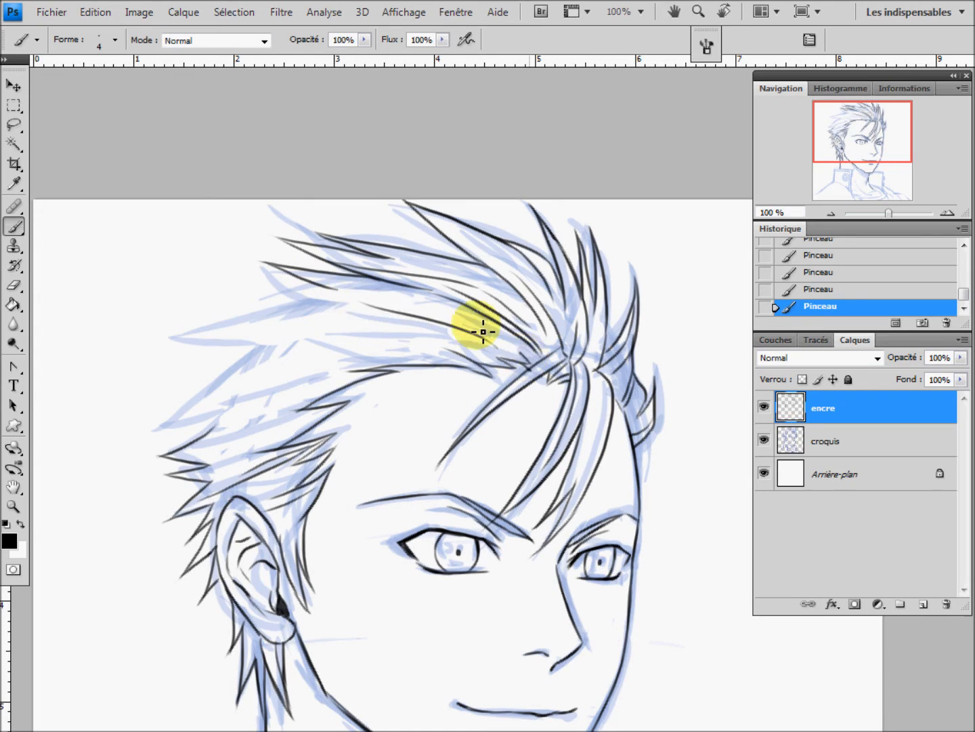
Step: Ink the large pointed locks at the back of the head, redoing the lower one, and add inner strands above the hairline
{"action": "mouse_move", "coordinate": [157, 345]}
{"action": "left_mouse_down"}
{"action": "mouse_move", "coordinate": [265, 348]}
{"action": "mouse_move", "coordinate": [129, 445]}
{"action": "left_mouse_up"}
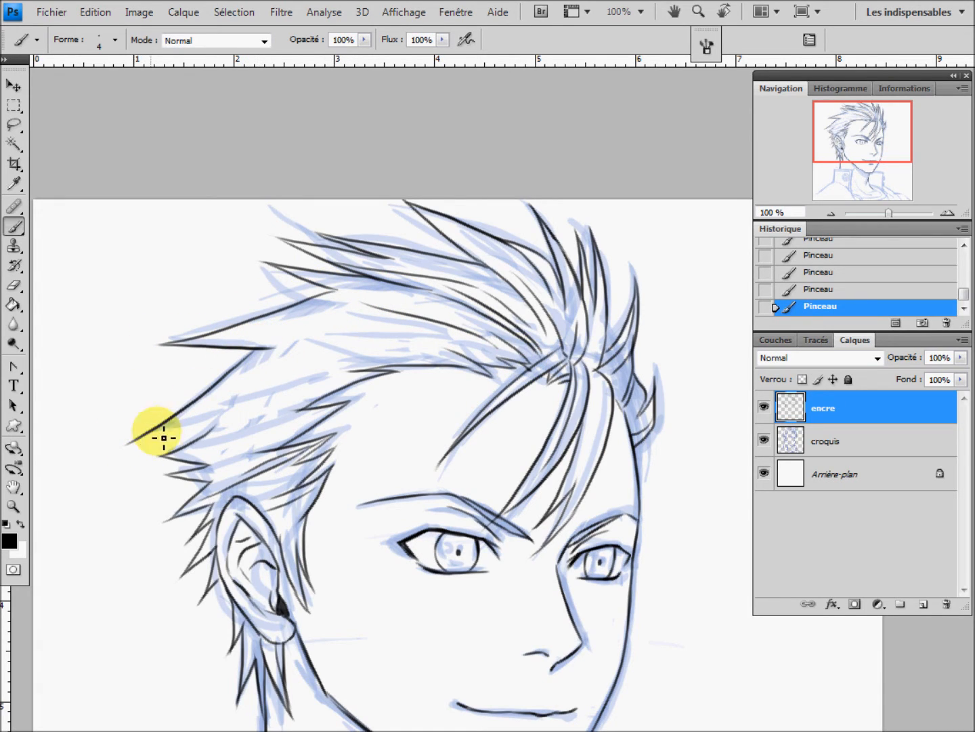
{"action": "left_click", "coordinate": [824, 293]}
{"action": "mouse_move", "coordinate": [382, 434]}
{"action": "left_mouse_down"}
{"action": "mouse_move", "coordinate": [397, 357]}
{"action": "mouse_move", "coordinate": [458, 321]}
{"action": "left_mouse_up"}
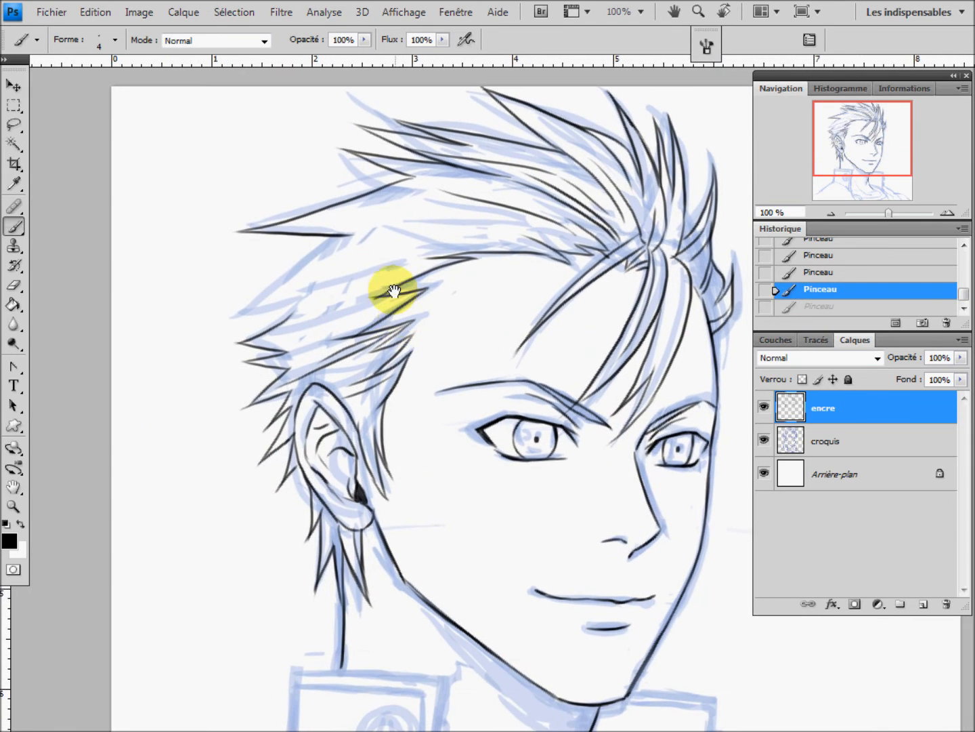
{"action": "mouse_move", "coordinate": [343, 241]}
{"action": "left_mouse_down"}
{"action": "mouse_move", "coordinate": [214, 333]}
{"action": "mouse_move", "coordinate": [377, 273]}
{"action": "mouse_move", "coordinate": [462, 260]}
{"action": "left_mouse_up"}
{"action": "left_click_drag", "start_coordinate": [286, 235], "coordinate": [447, 225]}
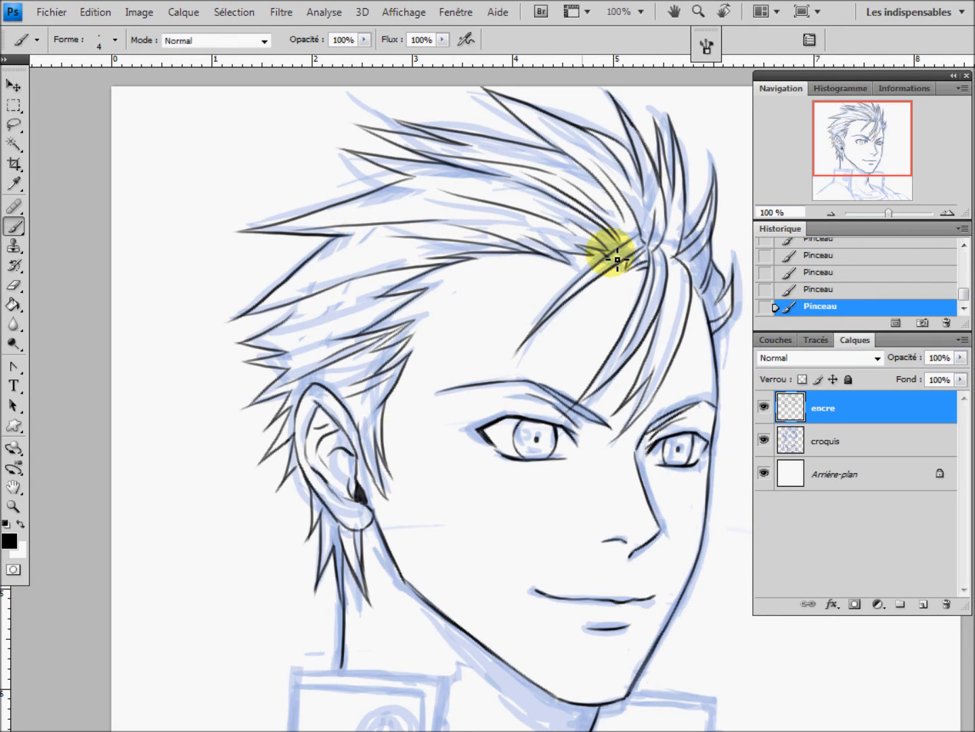
Step: Replace the last stroke with finer strands near the front hairline and compare the ink with the croquis layer hidden and shown
{"action": "left_click", "coordinate": [789, 289]}
{"action": "left_click_drag", "start_coordinate": [545, 261], "coordinate": [554, 269]}
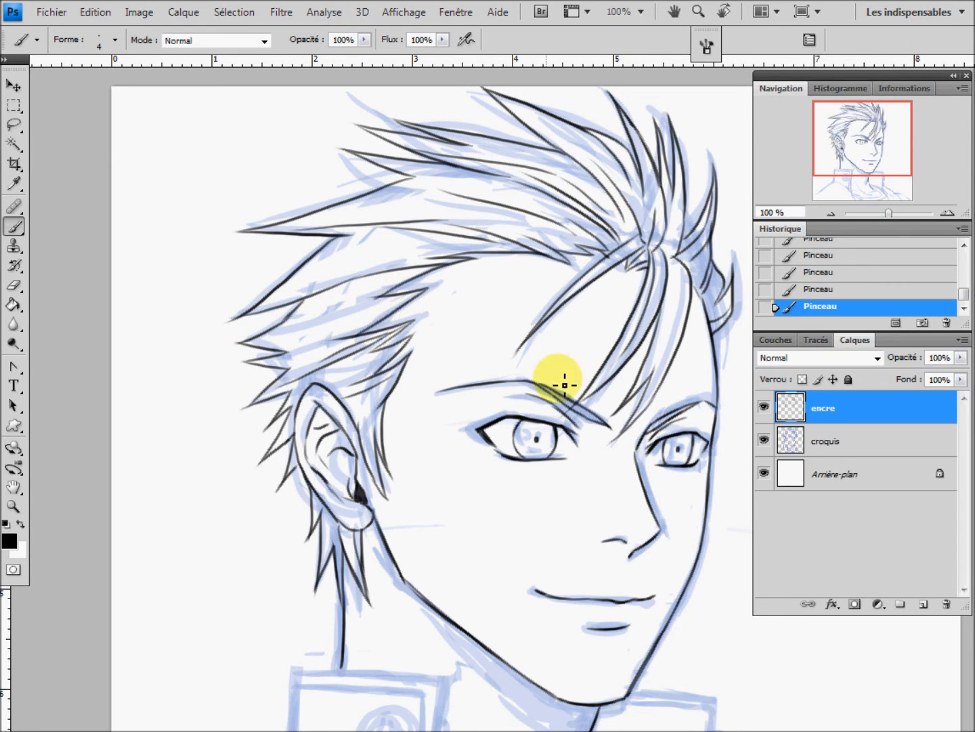
{"action": "left_click", "coordinate": [764, 442]}
{"action": "left_click", "coordinate": [765, 442]}
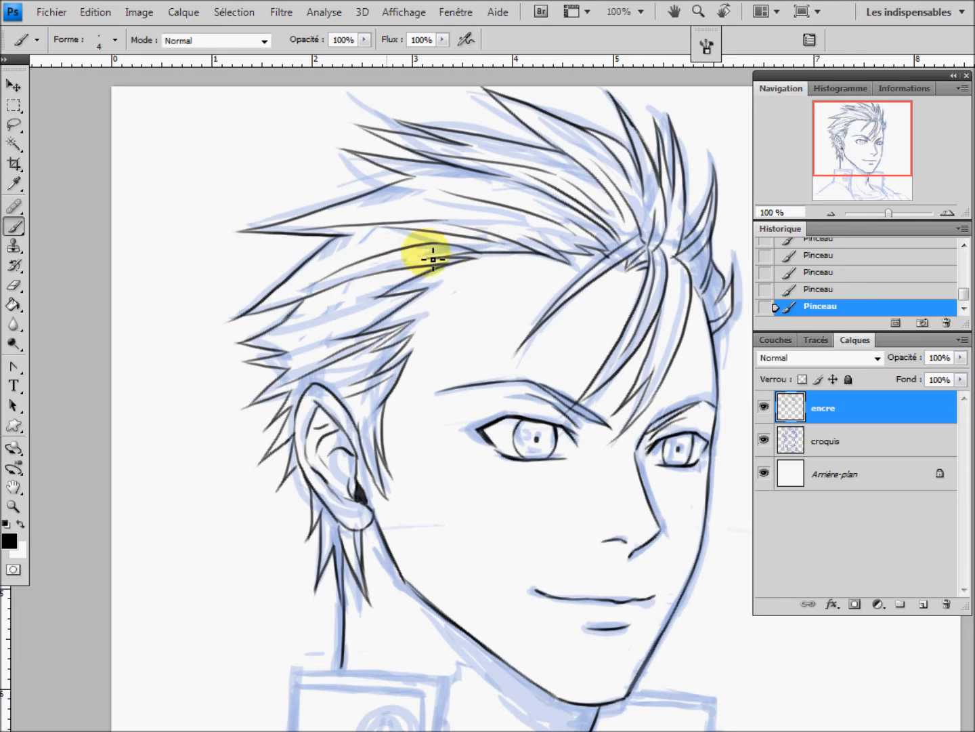
Step: Ink the front neck lines and the outline of the near collar down to its lapel, redrawing the collar's top edge
{"action": "key", "text": "space"}
{"action": "left_click_drag", "start_coordinate": [515, 393], "coordinate": [464, 284]}
{"action": "left_click_drag", "start_coordinate": [424, 478], "coordinate": [465, 361]}
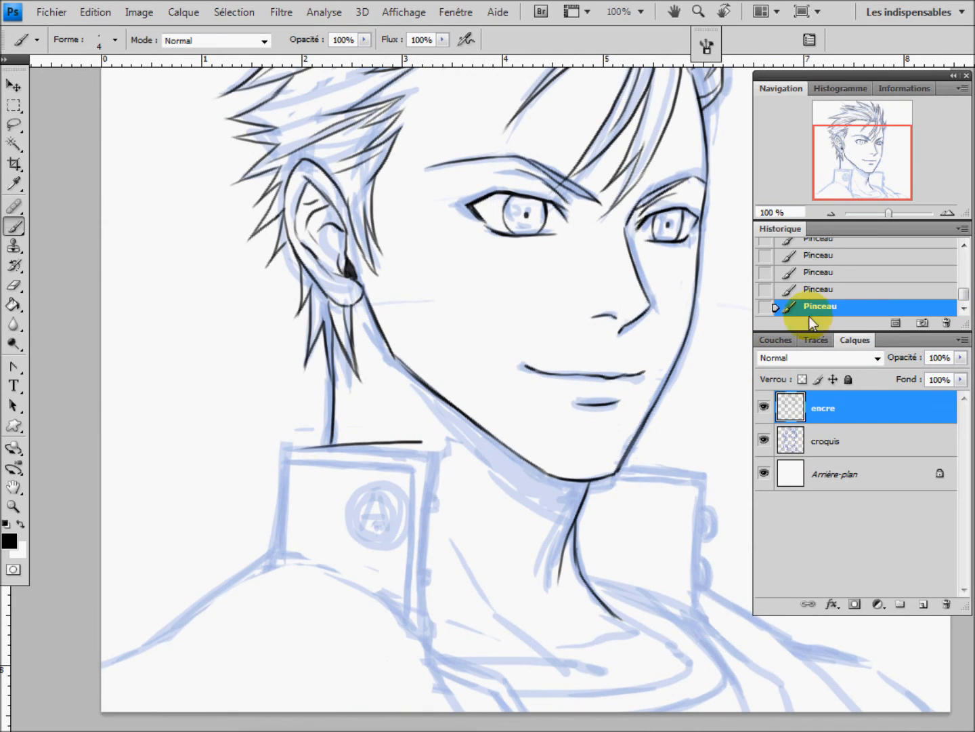
{"action": "left_click", "coordinate": [808, 288]}
{"action": "left_click_drag", "start_coordinate": [281, 448], "coordinate": [421, 454]}
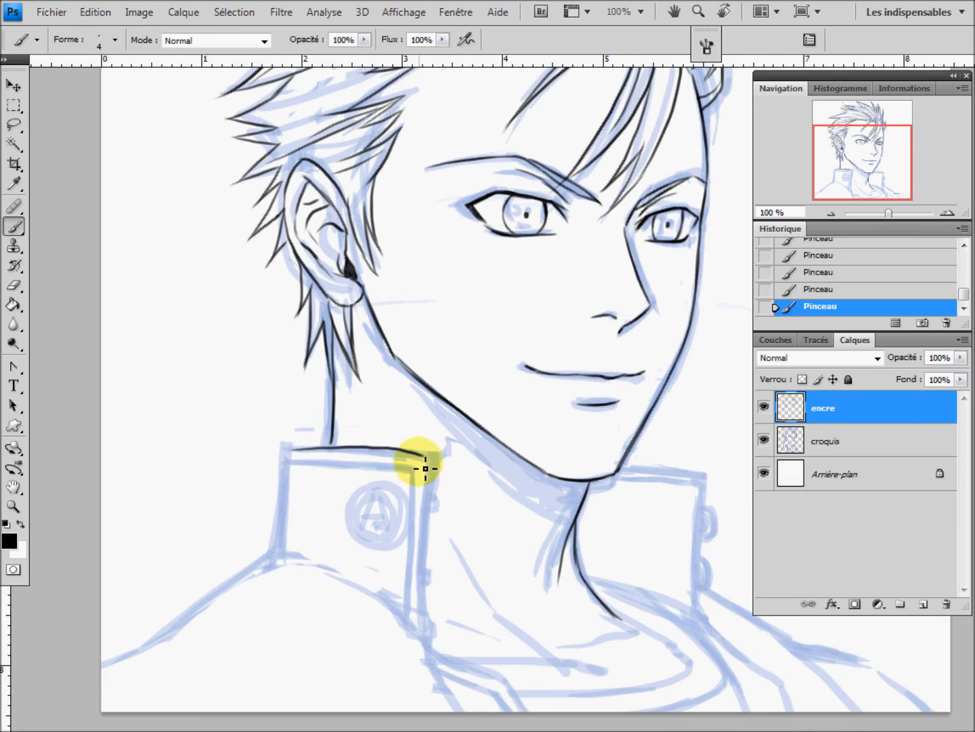
{"action": "left_click_drag", "start_coordinate": [429, 470], "coordinate": [426, 626]}
{"action": "mouse_move", "coordinate": [293, 467]}
{"action": "left_mouse_down"}
{"action": "mouse_move", "coordinate": [281, 557]}
{"action": "mouse_move", "coordinate": [336, 563]}
{"action": "mouse_move", "coordinate": [422, 645]}
{"action": "mouse_move", "coordinate": [516, 704]}
{"action": "left_mouse_up"}
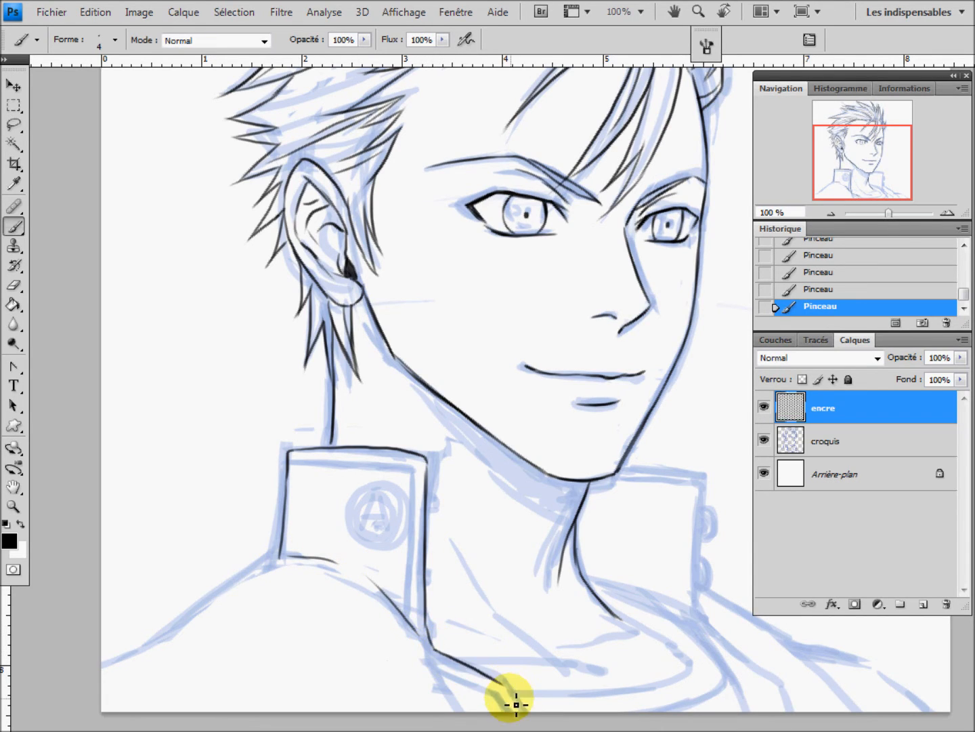
Step: Ink the near shoulder line from the collar base to the canvas edge, redoing its outer end and adding small fold strokes
{"action": "mouse_move", "coordinate": [275, 557]}
{"action": "left_mouse_down"}
{"action": "mouse_move", "coordinate": [182, 637]}
{"action": "mouse_move", "coordinate": [88, 657]}
{"action": "left_mouse_up"}
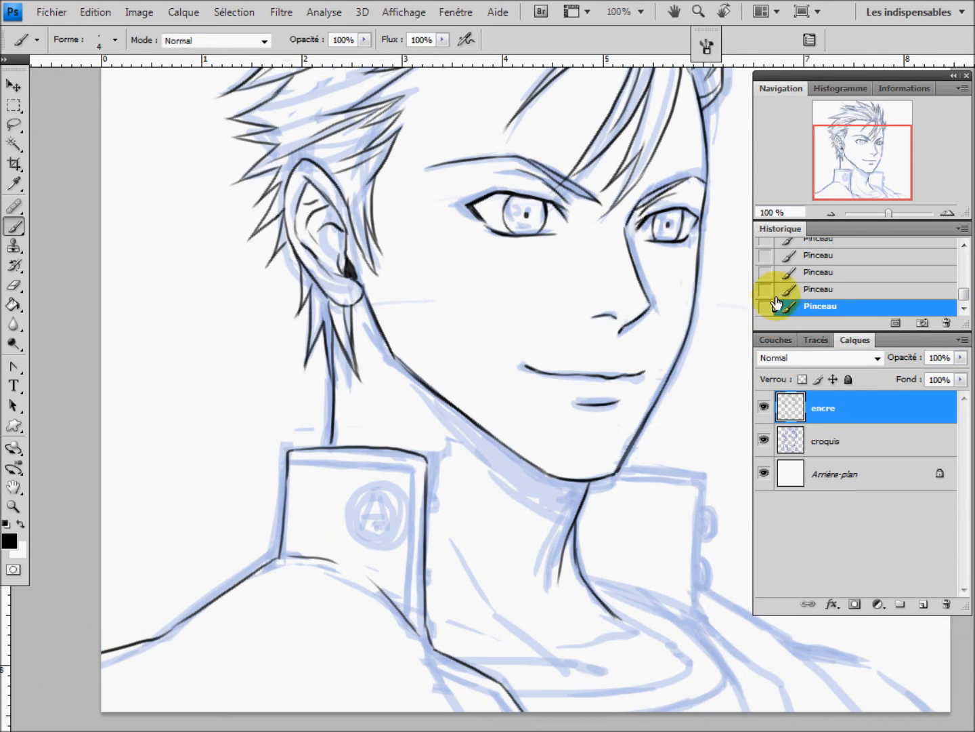
{"action": "left_click", "coordinate": [792, 290]}
{"action": "left_click_drag", "start_coordinate": [186, 627], "coordinate": [116, 654]}
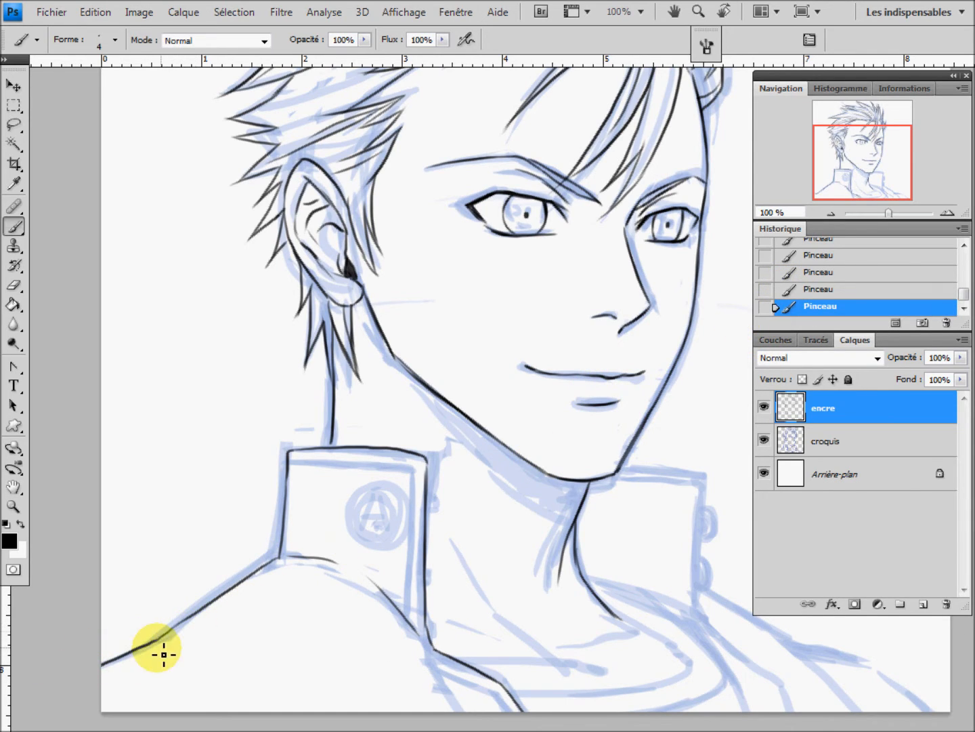
Step: Ink the far collar's double top edge and side, and the lapel edges running from it to the canvas bottom
{"action": "left_click_drag", "start_coordinate": [370, 632], "coordinate": [247, 584]}
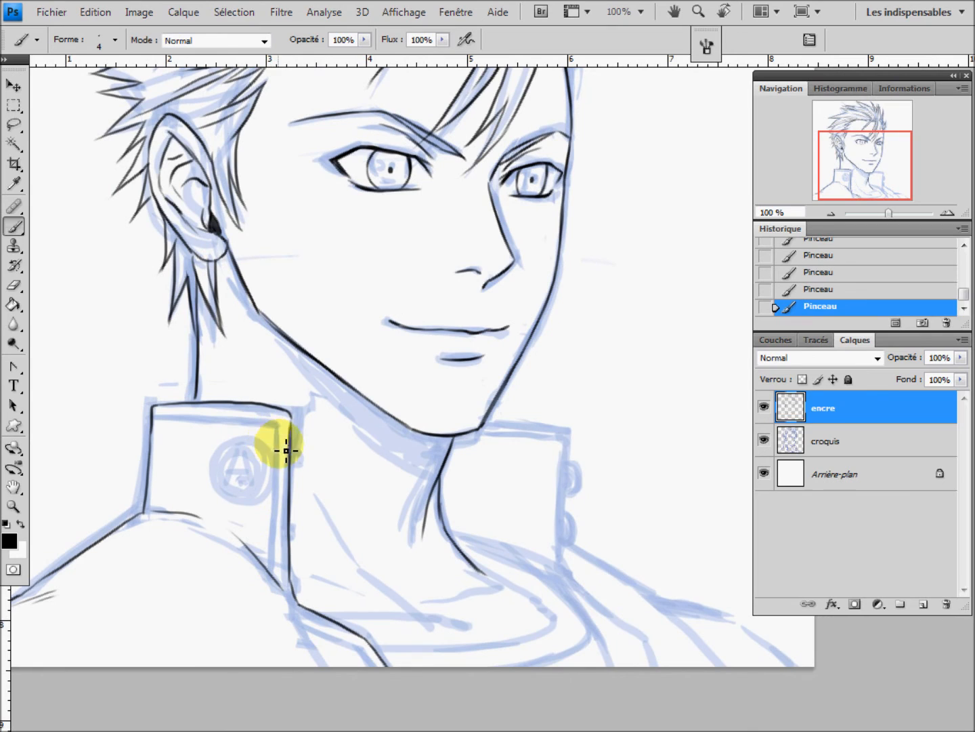
{"action": "left_click_drag", "start_coordinate": [486, 432], "coordinate": [558, 439]}
{"action": "mouse_move", "coordinate": [473, 437]}
{"action": "left_mouse_down"}
{"action": "mouse_move", "coordinate": [572, 443]}
{"action": "mouse_move", "coordinate": [568, 568]}
{"action": "left_mouse_up"}
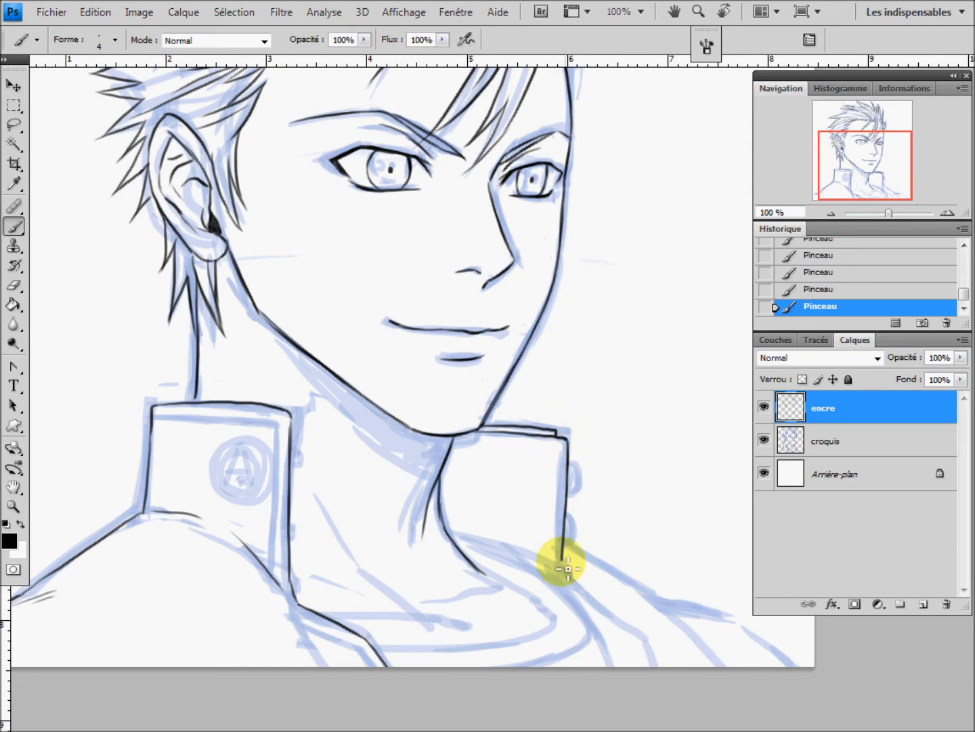
{"action": "left_click_drag", "start_coordinate": [498, 594], "coordinate": [407, 527]}
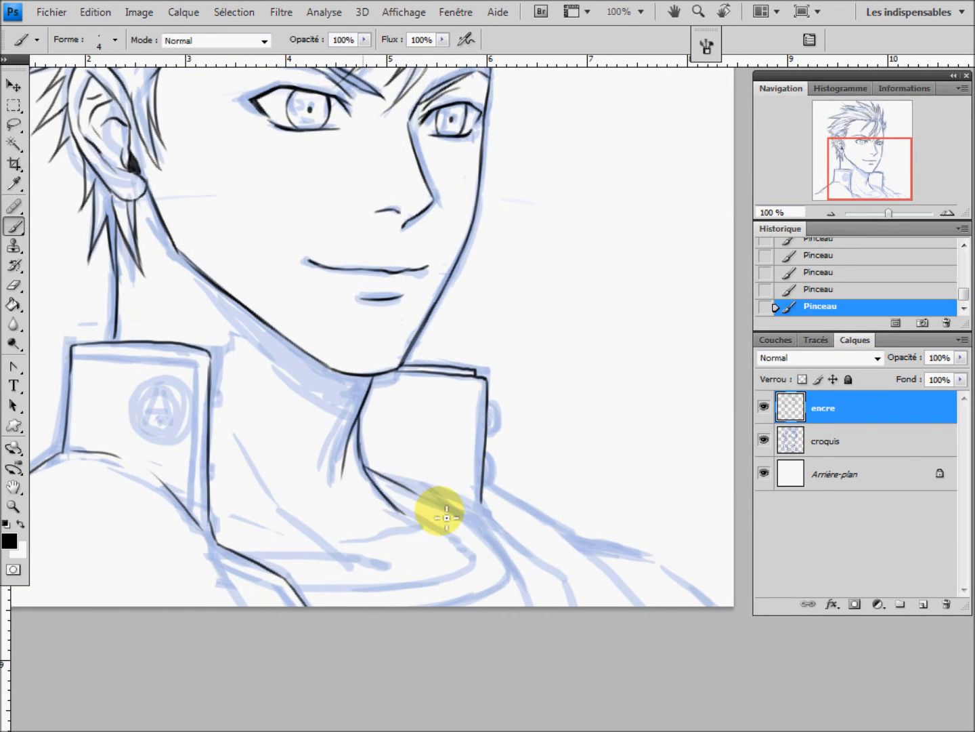
{"action": "left_click_drag", "start_coordinate": [388, 459], "coordinate": [532, 605]}
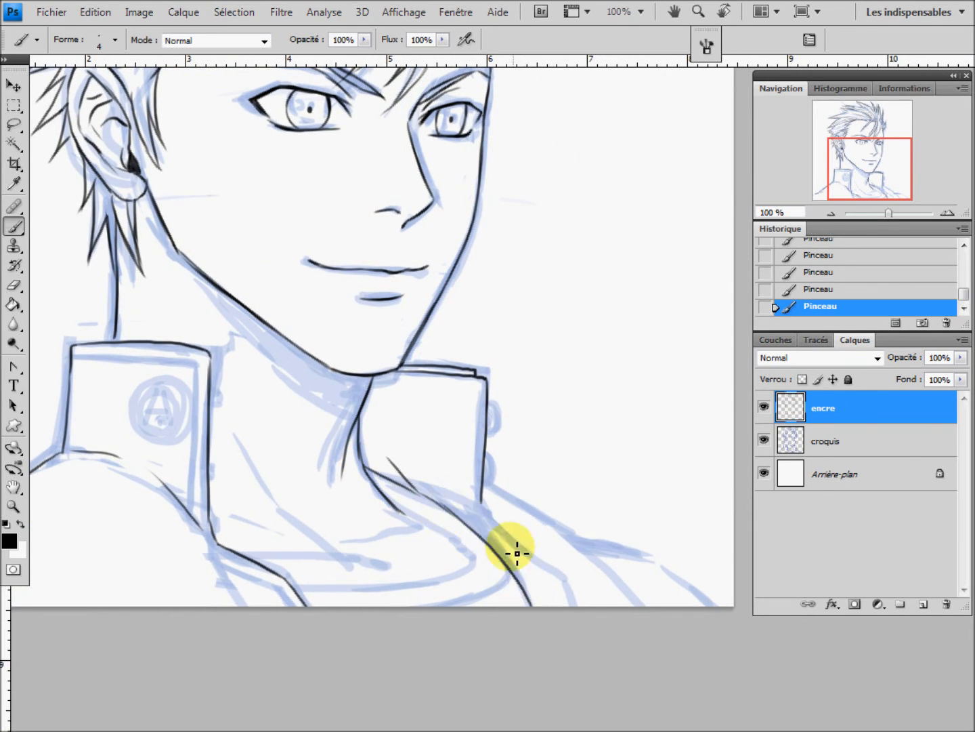
{"action": "mouse_move", "coordinate": [483, 505]}
{"action": "left_mouse_down"}
{"action": "mouse_move", "coordinate": [509, 547]}
{"action": "mouse_move", "coordinate": [495, 535]}
{"action": "mouse_move", "coordinate": [569, 578]}
{"action": "left_mouse_up"}
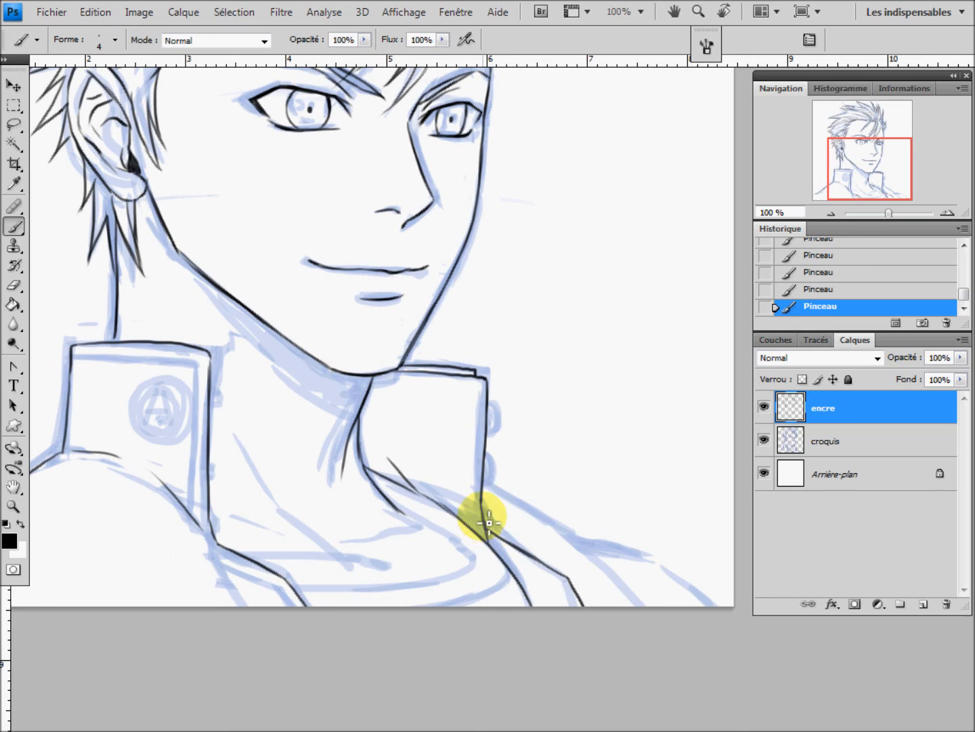
Step: Add a parallel inner border line along the far lapel, undoing the failed strokes and redrawing it down to the canvas edge
{"action": "left_click_drag", "start_coordinate": [488, 521], "coordinate": [517, 571]}
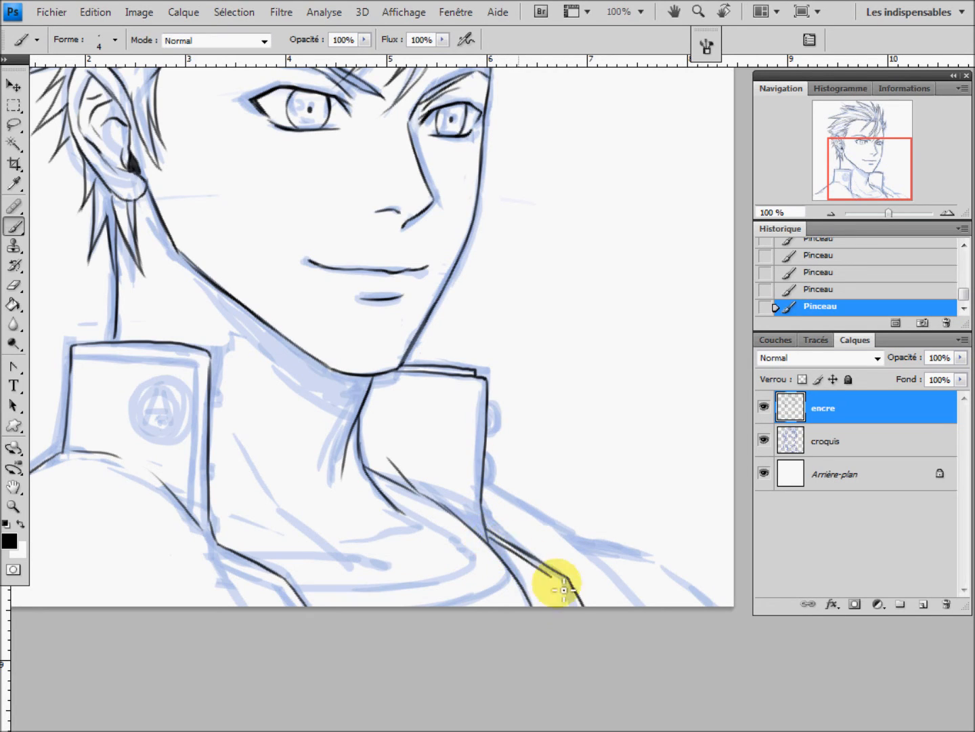
{"action": "left_click", "coordinate": [807, 290]}
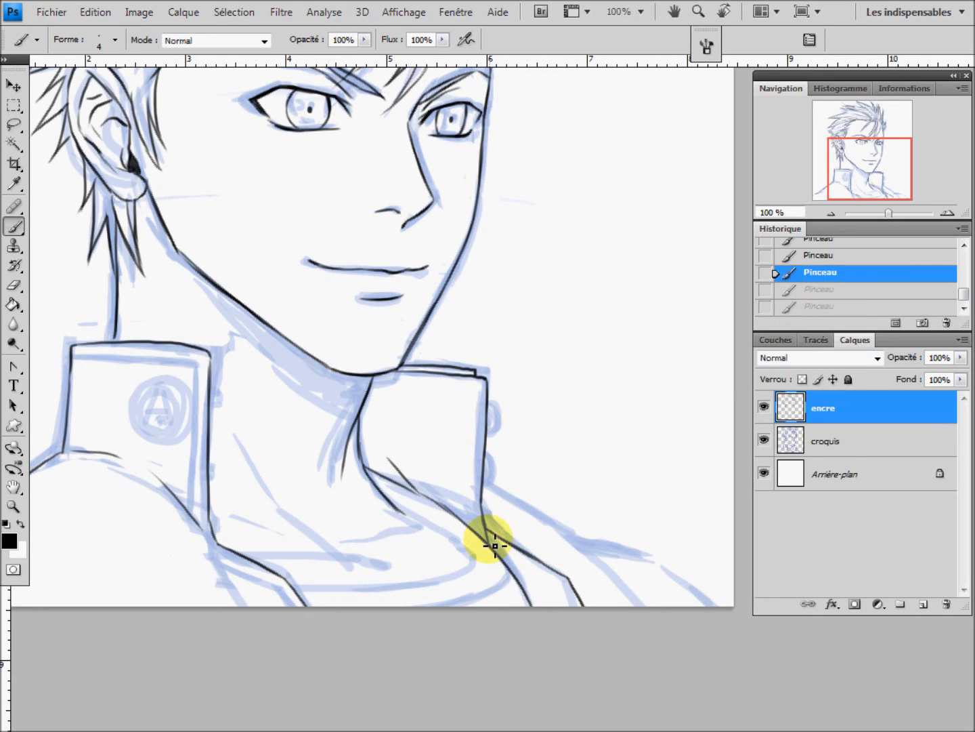
{"action": "left_click_drag", "start_coordinate": [489, 539], "coordinate": [538, 575]}
{"action": "left_click", "coordinate": [822, 292]}
{"action": "mouse_move", "coordinate": [491, 541]}
{"action": "left_mouse_down"}
{"action": "mouse_move", "coordinate": [572, 596]}
{"action": "mouse_move", "coordinate": [586, 627]}
{"action": "left_mouse_up"}
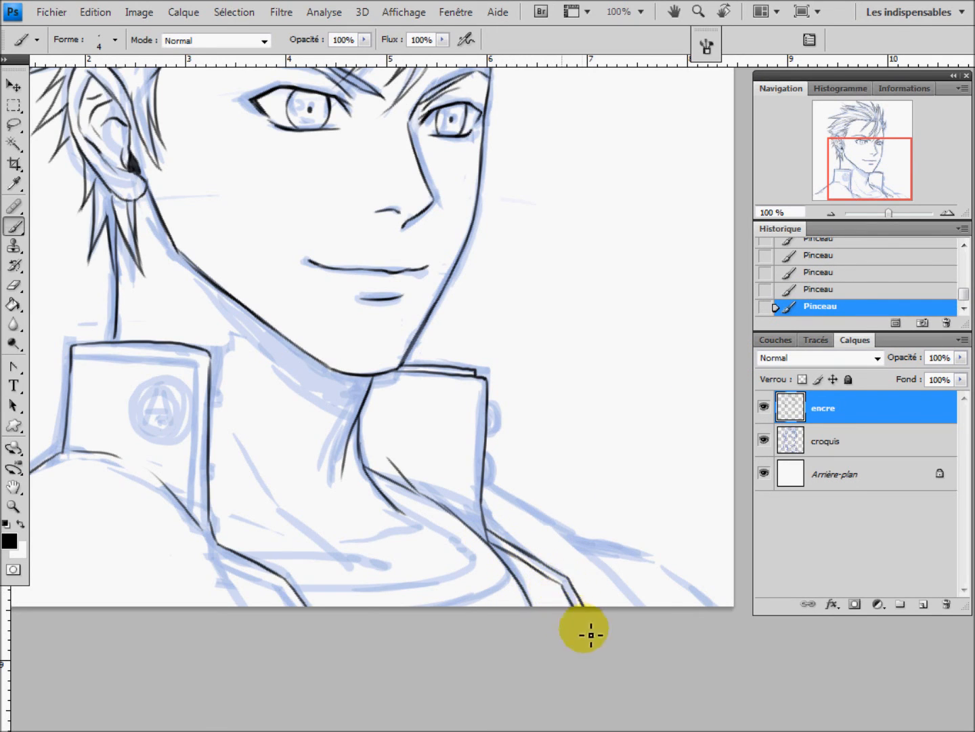
Step: Ink the far shoulder and sleeve lines of the jacket and the small buttons along both collar edges
{"action": "mouse_move", "coordinate": [488, 488]}
{"action": "left_mouse_down"}
{"action": "mouse_move", "coordinate": [582, 549]}
{"action": "mouse_move", "coordinate": [655, 619]}
{"action": "left_mouse_up"}
{"action": "mouse_move", "coordinate": [583, 542]}
{"action": "left_mouse_down"}
{"action": "mouse_move", "coordinate": [617, 549]}
{"action": "mouse_move", "coordinate": [701, 599]}
{"action": "left_mouse_up"}
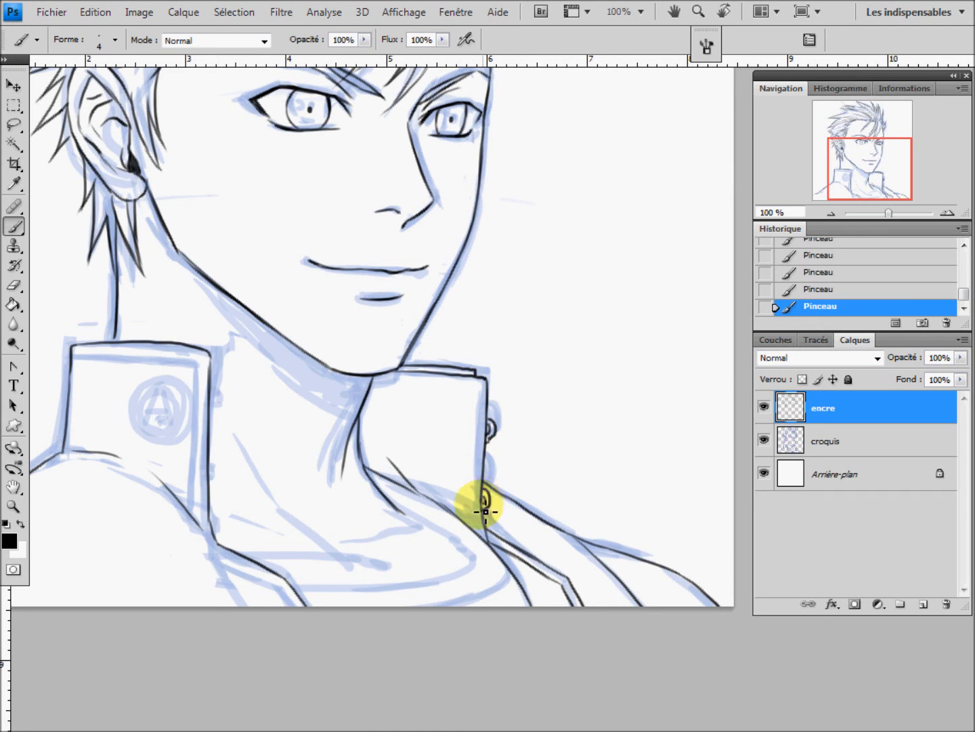
{"action": "scroll", "coordinate": [494, 498], "scroll_direction": "left", "scroll_amount": 4}
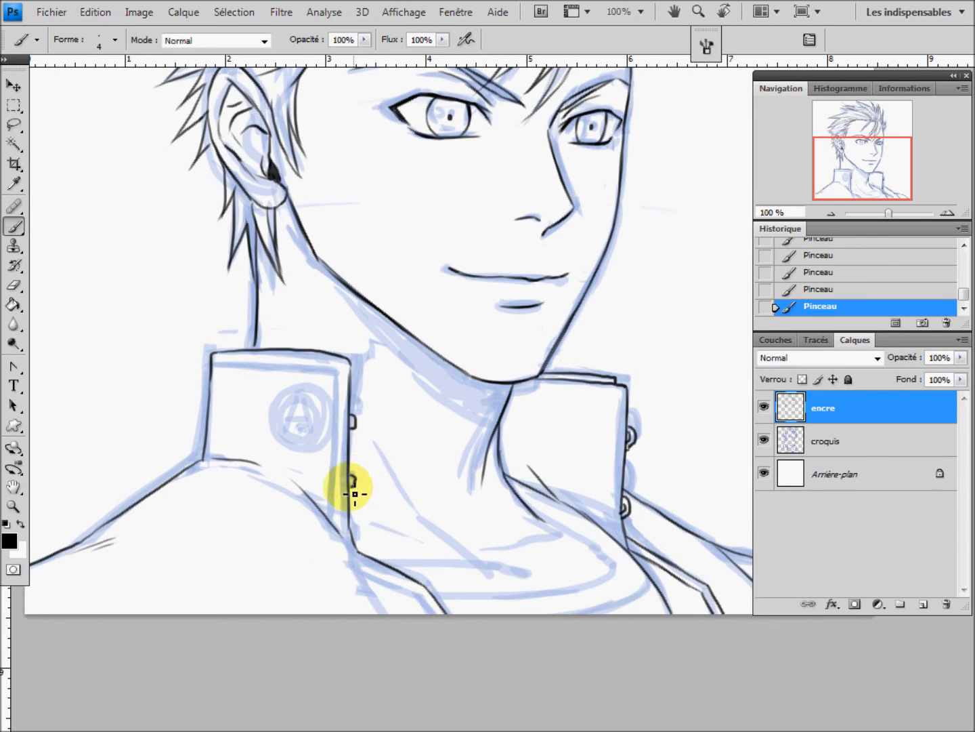
Step: Ink the inner border along the near collar's front and top edges, the parallel lapel line and the jacket edge below it
{"action": "mouse_move", "coordinate": [346, 383]}
{"action": "left_mouse_down"}
{"action": "mouse_move", "coordinate": [332, 436]}
{"action": "mouse_move", "coordinate": [332, 519]}
{"action": "mouse_move", "coordinate": [353, 568]}
{"action": "left_mouse_up"}
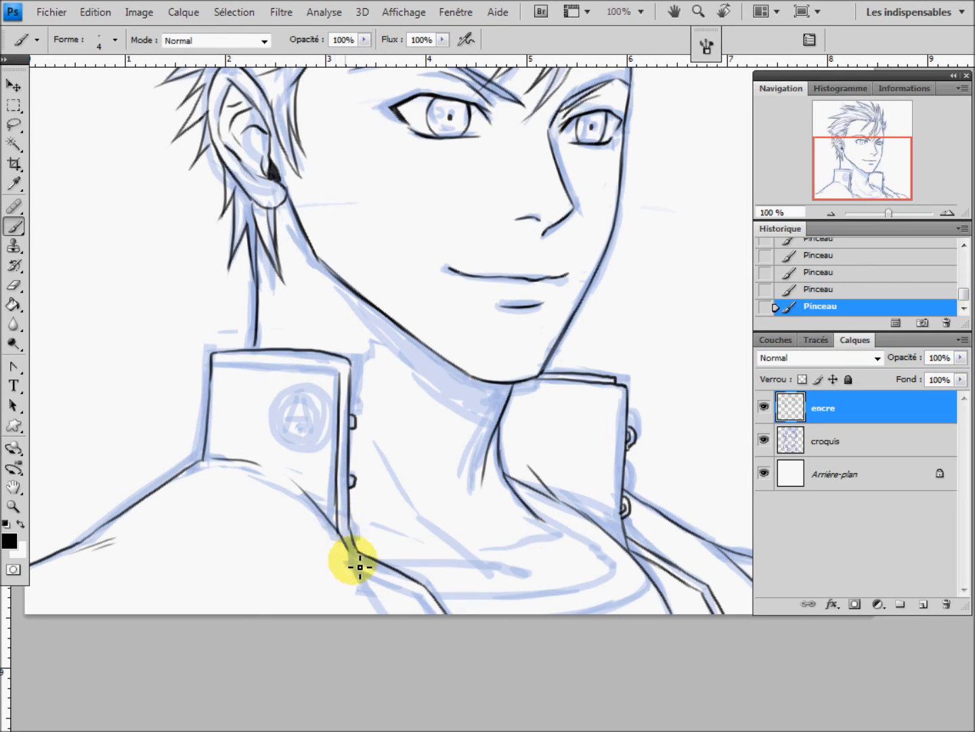
{"action": "left_click_drag", "start_coordinate": [359, 566], "coordinate": [427, 602]}
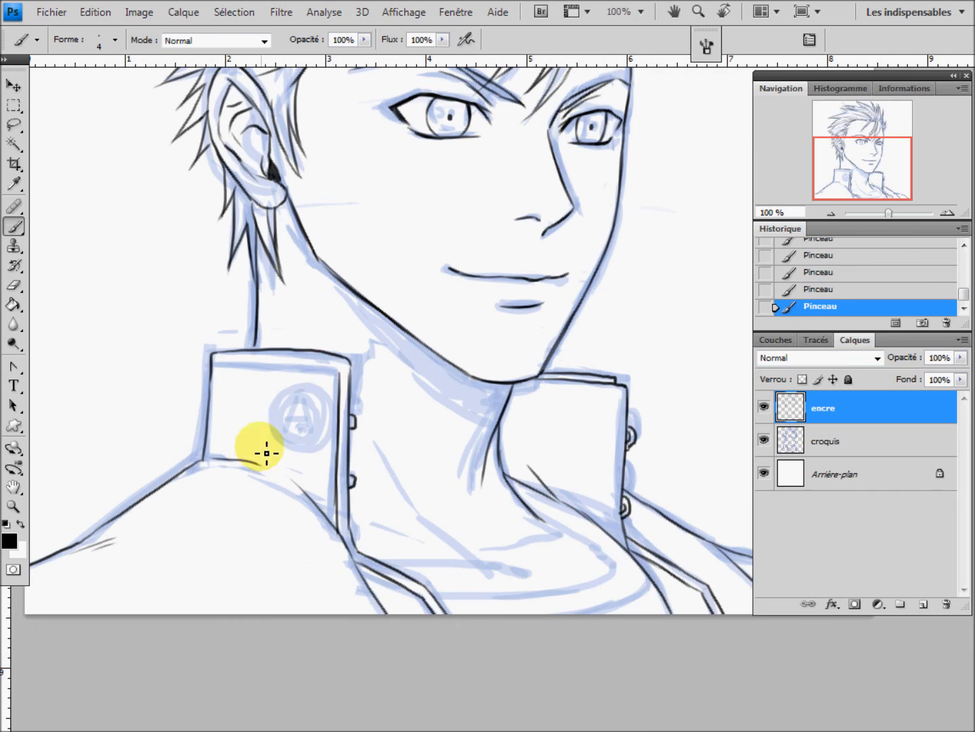
{"action": "left_click_drag", "start_coordinate": [292, 452], "coordinate": [221, 525]}
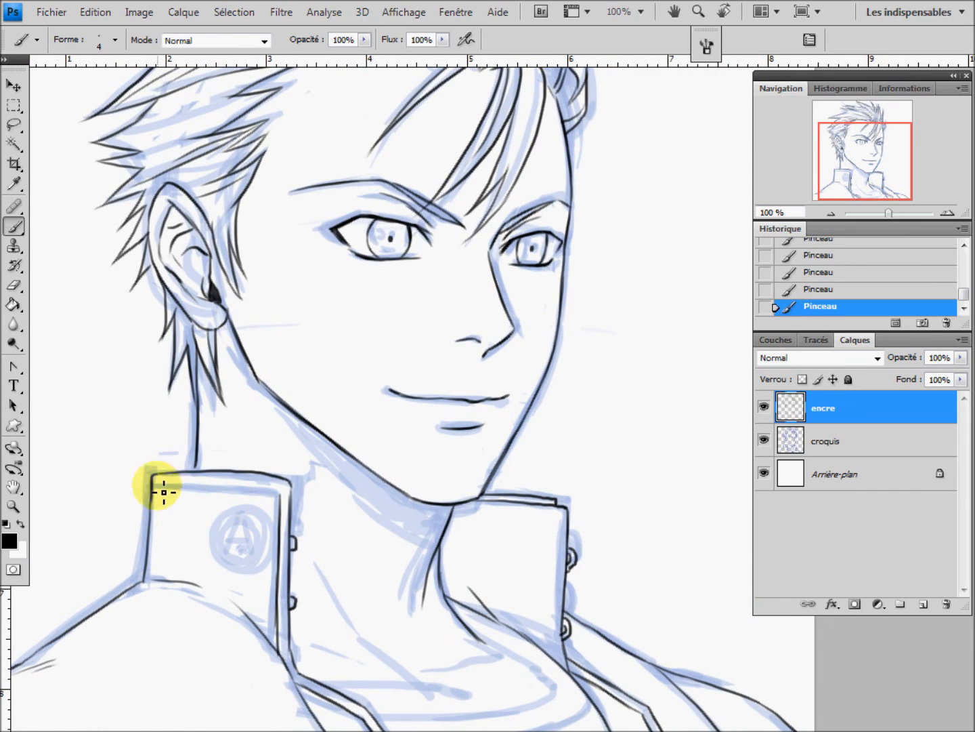
{"action": "left_click_drag", "start_coordinate": [155, 481], "coordinate": [263, 488]}
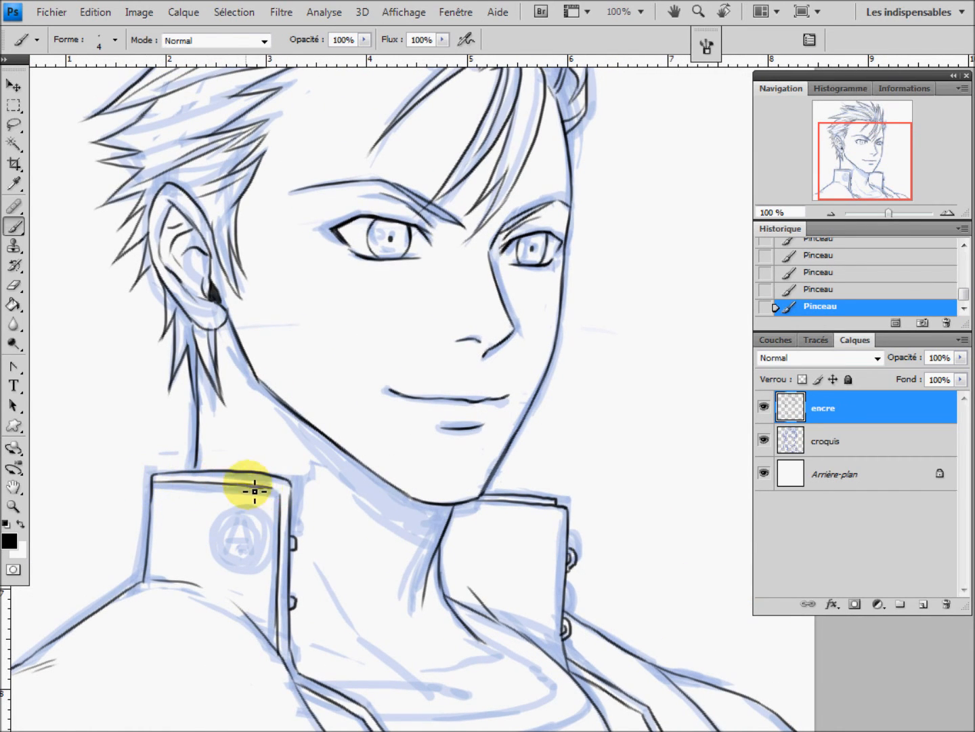
Step: Ink the round badge on the near collar at 200% zoom as two concentric circles, redoing one stroke of the ring
{"action": "mouse_move", "coordinate": [446, 524]}
{"action": "left_mouse_down"}
{"action": "mouse_move", "coordinate": [521, 441]}
{"action": "mouse_move", "coordinate": [534, 447]}
{"action": "left_mouse_up"}
{"action": "left_click", "coordinate": [948, 218]}
{"action": "left_click_drag", "start_coordinate": [314, 453], "coordinate": [475, 403]}
{"action": "left_click_drag", "start_coordinate": [235, 433], "coordinate": [263, 399]}
{"action": "left_click_drag", "start_coordinate": [232, 449], "coordinate": [264, 505]}
{"action": "mouse_move", "coordinate": [258, 399]}
{"action": "left_mouse_down"}
{"action": "mouse_move", "coordinate": [300, 394]}
{"action": "mouse_move", "coordinate": [326, 398]}
{"action": "mouse_move", "coordinate": [350, 415]}
{"action": "mouse_move", "coordinate": [351, 467]}
{"action": "left_mouse_up"}
{"action": "left_click_drag", "start_coordinate": [260, 500], "coordinate": [325, 499]}
{"action": "left_click", "coordinate": [812, 295]}
{"action": "mouse_move", "coordinate": [261, 505]}
{"action": "left_mouse_down"}
{"action": "mouse_move", "coordinate": [321, 515]}
{"action": "mouse_move", "coordinate": [352, 474]}
{"action": "left_mouse_up"}
{"action": "mouse_move", "coordinate": [265, 399]}
{"action": "left_mouse_down"}
{"action": "mouse_move", "coordinate": [256, 437]}
{"action": "mouse_move", "coordinate": [255, 476]}
{"action": "mouse_move", "coordinate": [283, 512]}
{"action": "mouse_move", "coordinate": [293, 510]}
{"action": "mouse_move", "coordinate": [278, 500]}
{"action": "mouse_move", "coordinate": [321, 496]}
{"action": "left_mouse_up"}
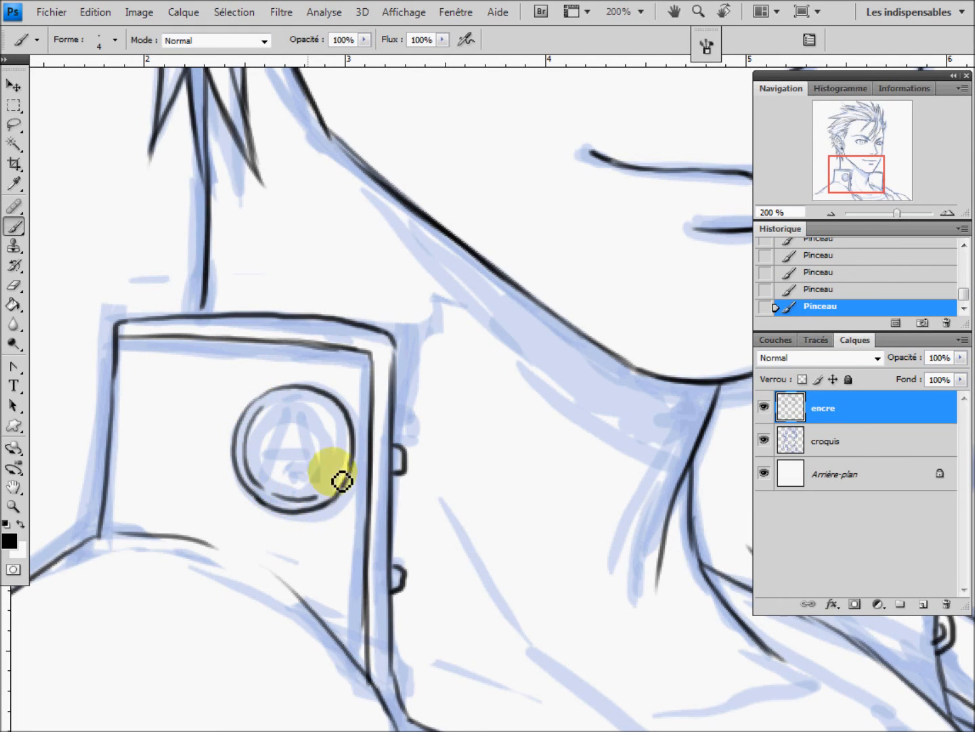
{"action": "left_click_drag", "start_coordinate": [337, 420], "coordinate": [350, 447]}
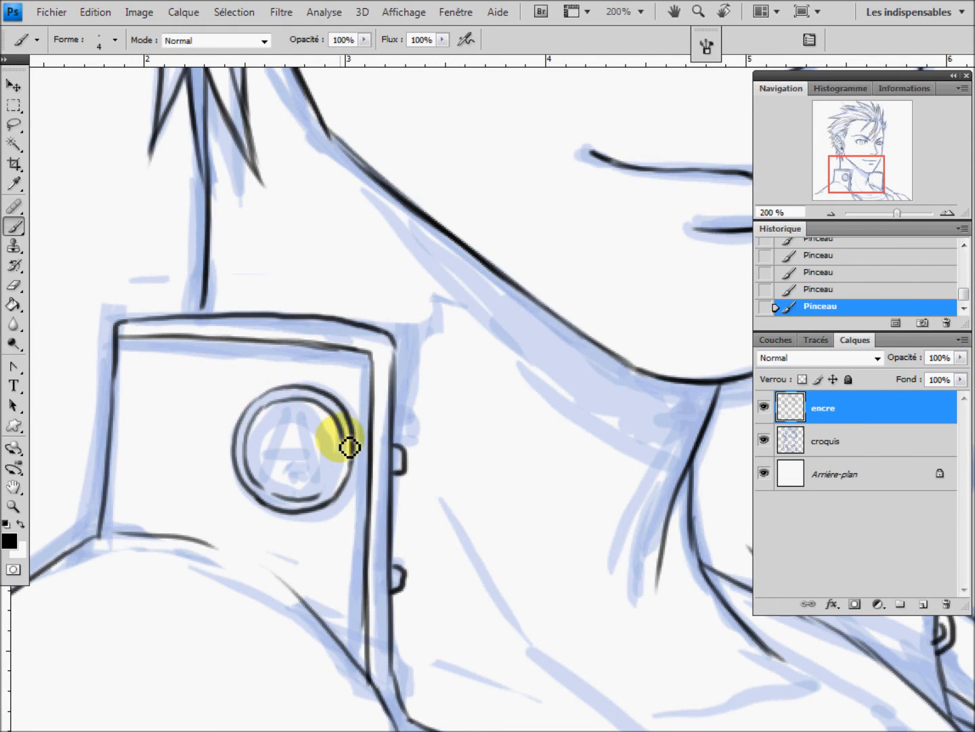
{"action": "left_click_drag", "start_coordinate": [337, 491], "coordinate": [279, 506]}
Step: Ink the double-lined letter A and the small character inside the badge, redrawing the A's outer line
{"action": "left_click_drag", "start_coordinate": [278, 404], "coordinate": [259, 479]}
{"action": "left_click_drag", "start_coordinate": [271, 404], "coordinate": [248, 478]}
{"action": "left_click", "coordinate": [831, 294]}
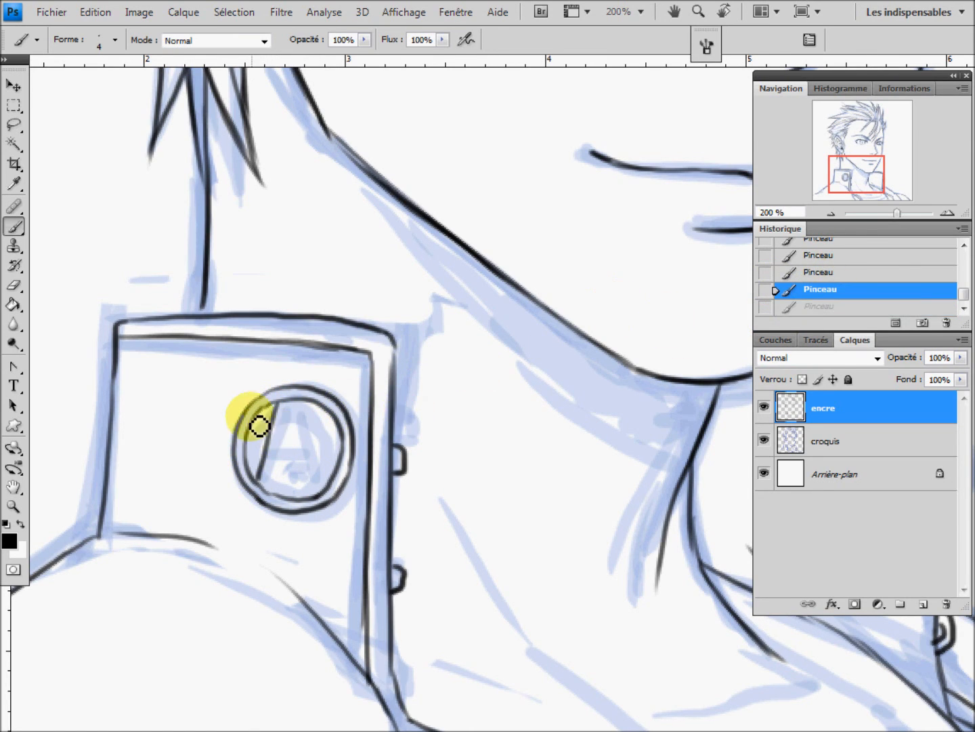
{"action": "left_click_drag", "start_coordinate": [271, 406], "coordinate": [249, 478]}
{"action": "mouse_move", "coordinate": [309, 405]}
{"action": "left_mouse_down"}
{"action": "mouse_move", "coordinate": [329, 480]}
{"action": "mouse_move", "coordinate": [324, 423]}
{"action": "mouse_move", "coordinate": [336, 467]}
{"action": "left_mouse_up"}
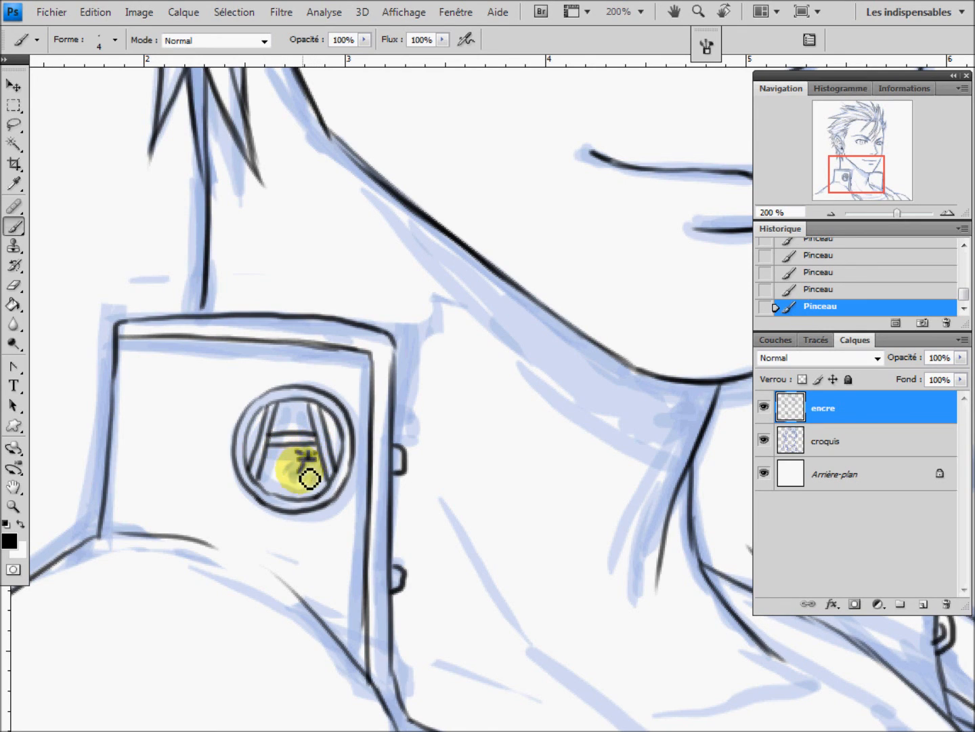
Step: Erase the overlapping lines inside the badge's letter A and touch up its strokes with the brush
{"action": "left_click", "coordinate": [13, 285]}
{"action": "left_click", "coordinate": [270, 444]}
{"action": "left_click", "coordinate": [271, 441]}
{"action": "left_click", "coordinate": [258, 484]}
{"action": "mouse_move", "coordinate": [292, 430]}
{"action": "left_mouse_down"}
{"action": "mouse_move", "coordinate": [319, 446]}
{"action": "mouse_move", "coordinate": [318, 406]}
{"action": "mouse_move", "coordinate": [338, 479]}
{"action": "left_mouse_up"}
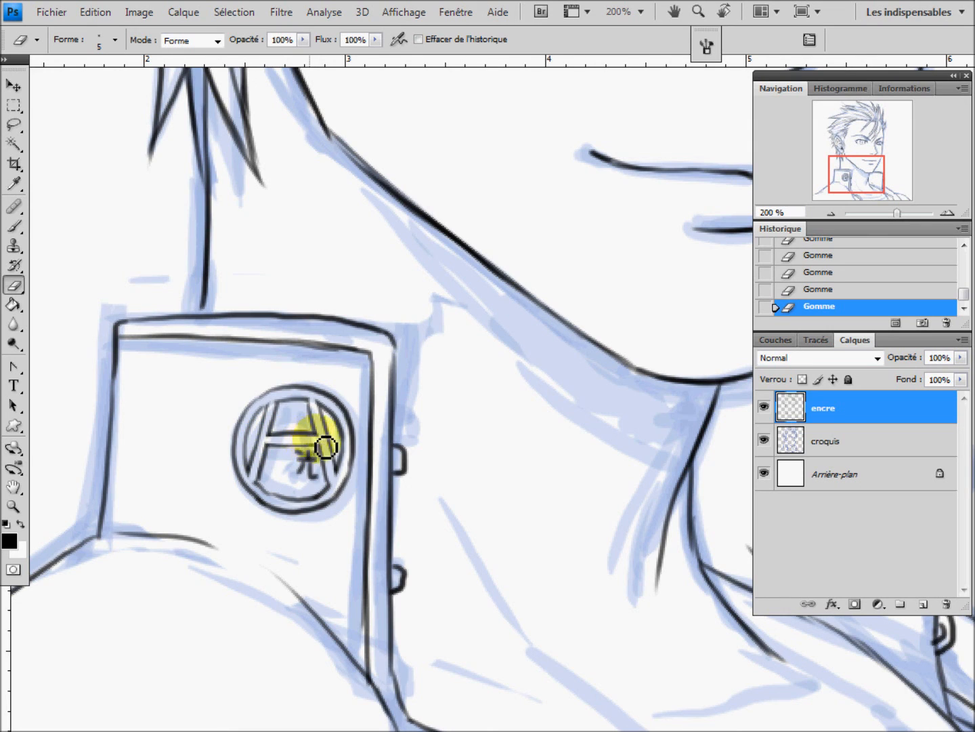
{"action": "left_click", "coordinate": [13, 227]}
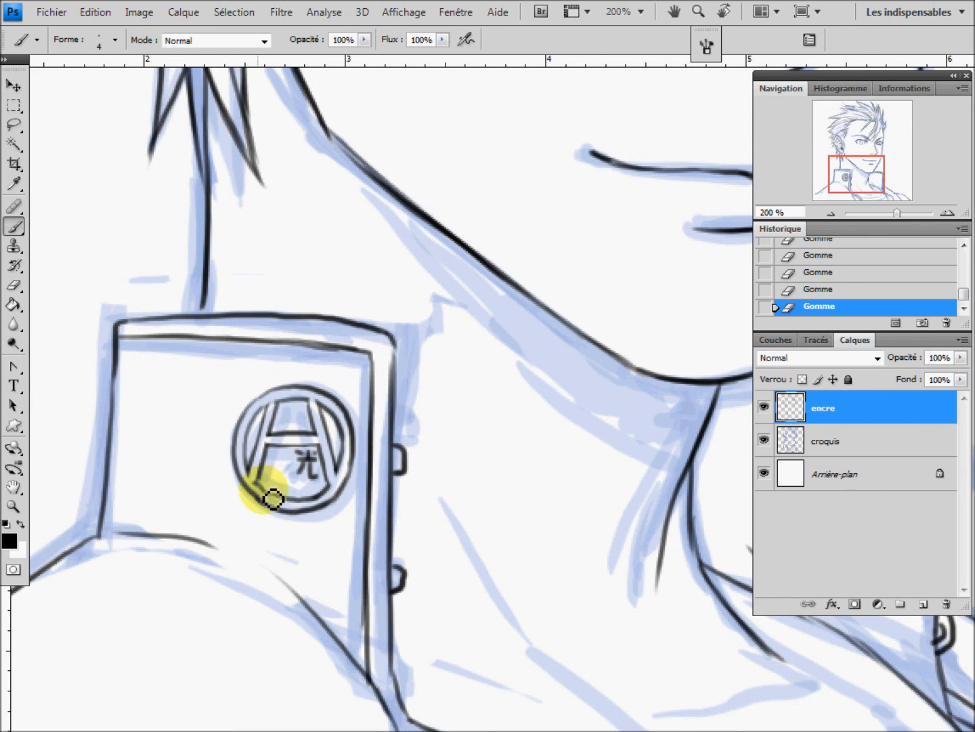
{"action": "left_click_drag", "start_coordinate": [298, 467], "coordinate": [315, 458]}
{"action": "left_click", "coordinate": [334, 450]}
{"action": "left_click", "coordinate": [830, 214]}
{"action": "left_click", "coordinate": [830, 214]}
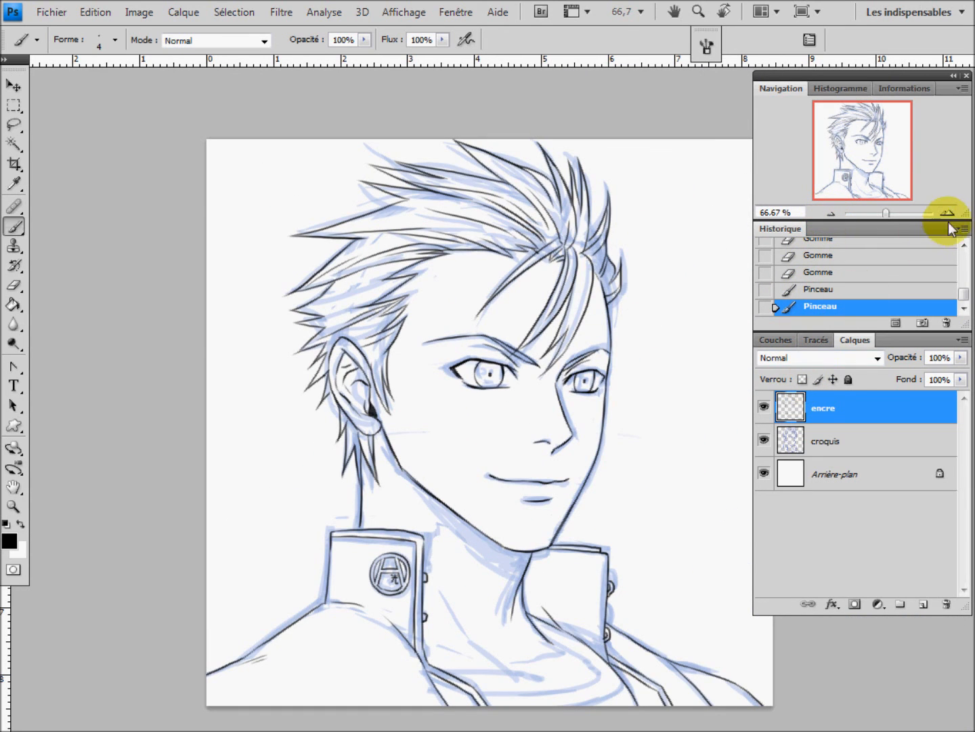
Step: Ink the neck muscle line, the collarbones and the start of the shirt neckline between the two collars
{"action": "left_click", "coordinate": [948, 213]}
{"action": "left_click_drag", "start_coordinate": [643, 490], "coordinate": [525, 373]}
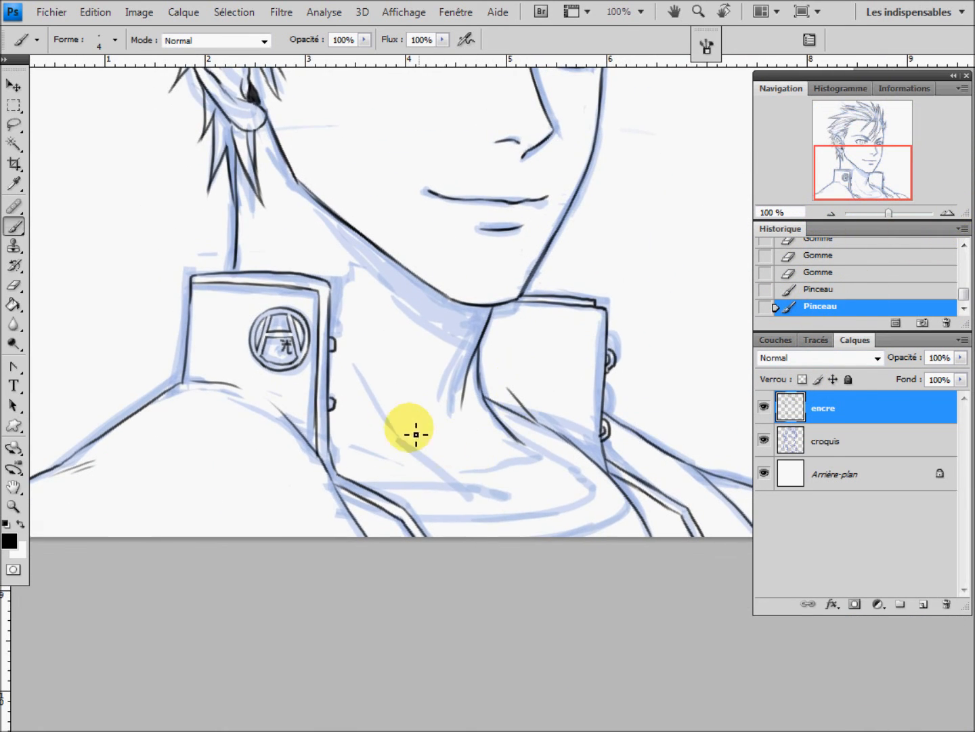
{"action": "left_click_drag", "start_coordinate": [376, 401], "coordinate": [460, 479]}
{"action": "mouse_move", "coordinate": [359, 484]}
{"action": "left_mouse_down"}
{"action": "mouse_move", "coordinate": [461, 484]}
{"action": "mouse_move", "coordinate": [494, 495]}
{"action": "mouse_move", "coordinate": [564, 476]}
{"action": "left_mouse_up"}
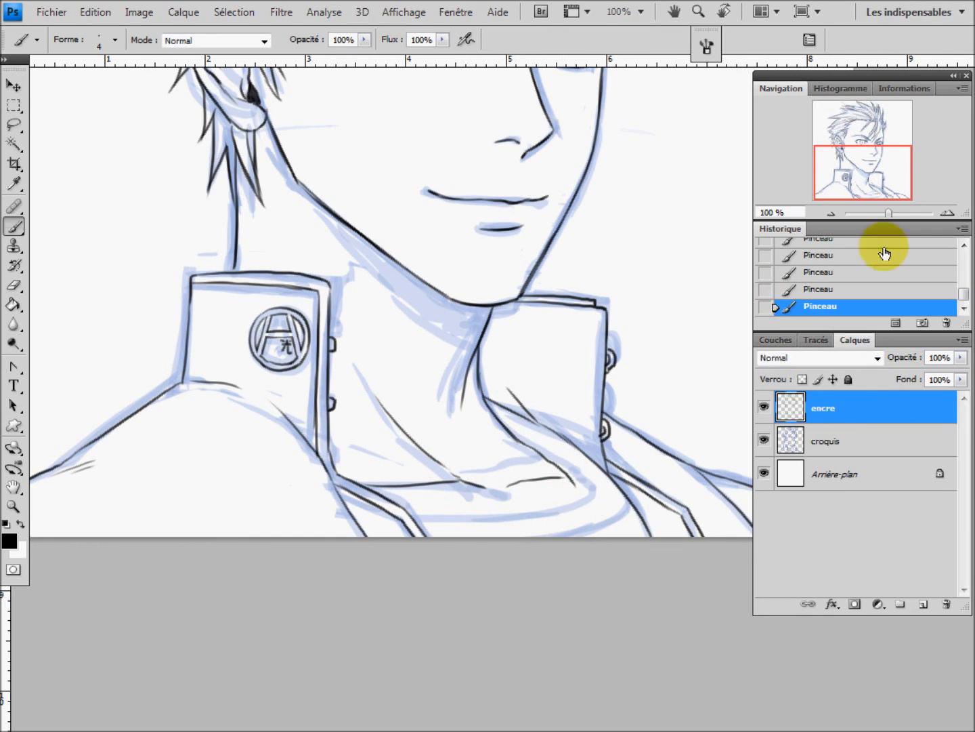
Step: Undo the last neckline stroke and redraw the shirt's inner neckline as one curve from the neck to the near lapel
{"action": "left_click", "coordinate": [948, 215]}
{"action": "left_click", "coordinate": [856, 291]}
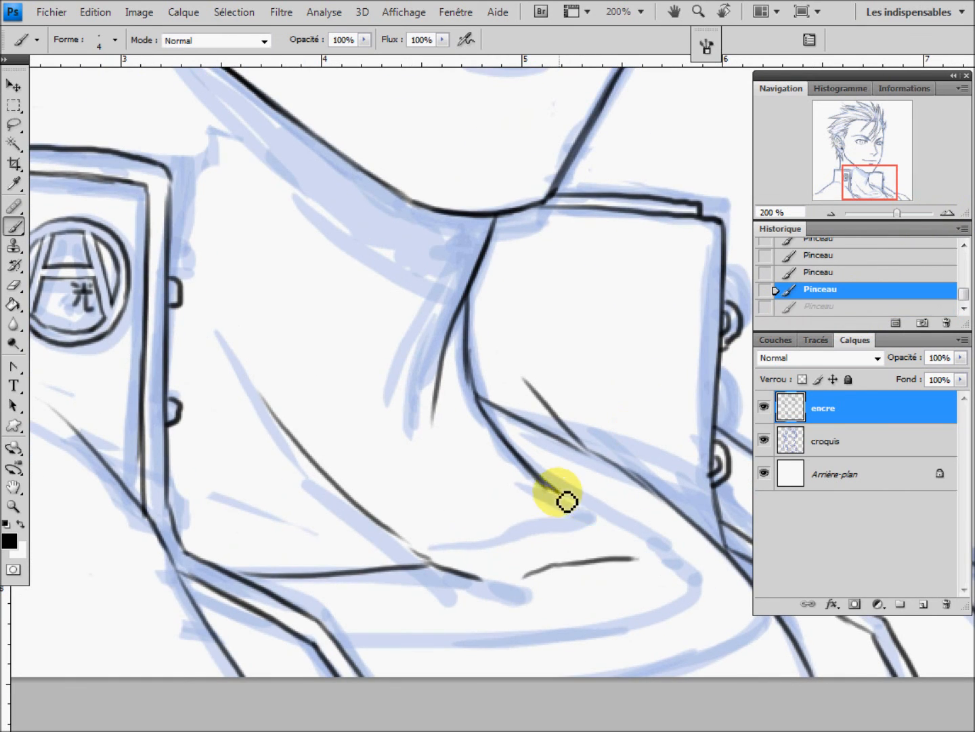
{"action": "left_click_drag", "start_coordinate": [550, 487], "coordinate": [674, 588]}
{"action": "left_click_drag", "start_coordinate": [338, 648], "coordinate": [613, 619]}
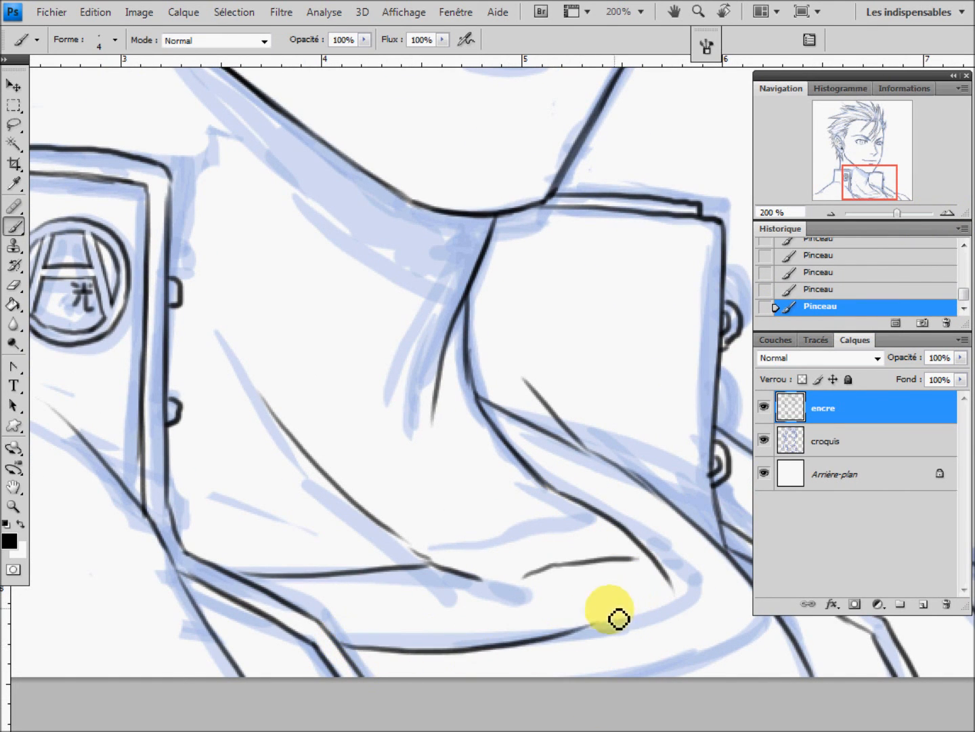
{"action": "left_click", "coordinate": [821, 289]}
{"action": "mouse_move", "coordinate": [672, 588]}
{"action": "left_mouse_down"}
{"action": "mouse_move", "coordinate": [664, 621]}
{"action": "mouse_move", "coordinate": [356, 640]}
{"action": "left_mouse_up"}
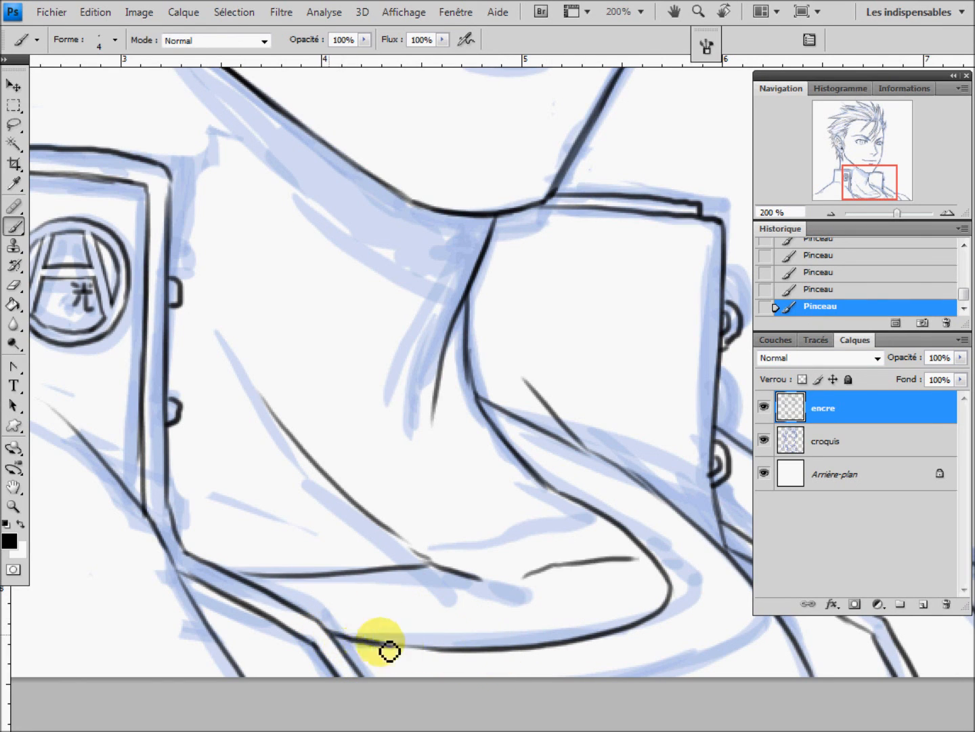
Step: Ink the outer edge of the shirt neckline parallel to the inner one, redrawing the curve down to the canvas bottom
{"action": "left_click_drag", "start_coordinate": [518, 600], "coordinate": [359, 582]}
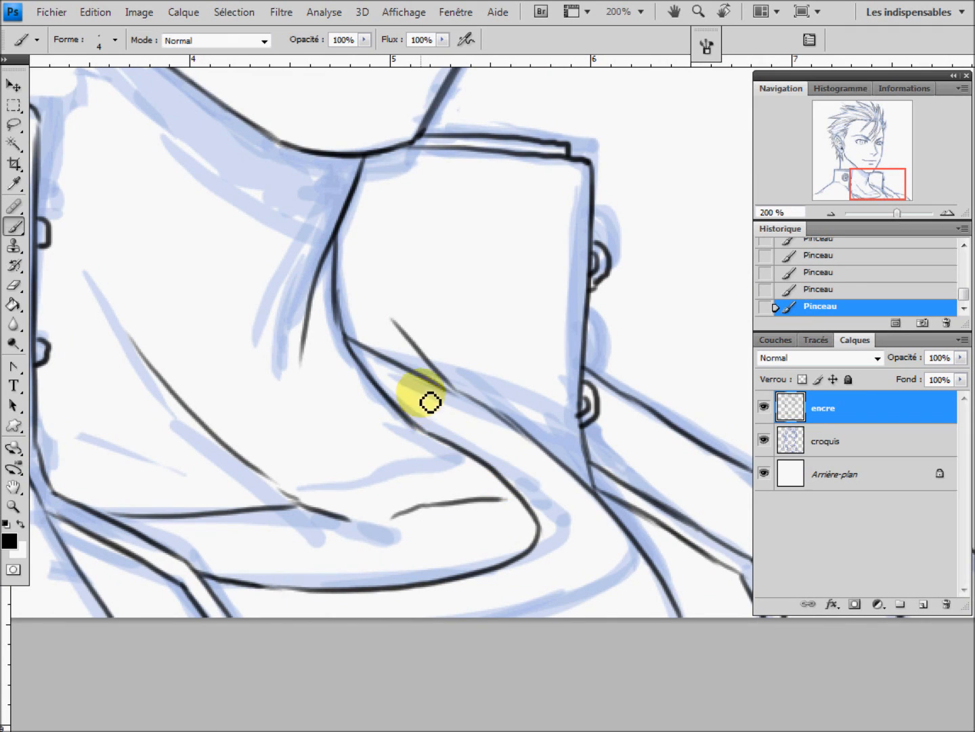
{"action": "left_click_drag", "start_coordinate": [605, 509], "coordinate": [442, 638]}
{"action": "key", "text": "ctrl+z"}
{"action": "left_click_drag", "start_coordinate": [392, 370], "coordinate": [515, 455]}
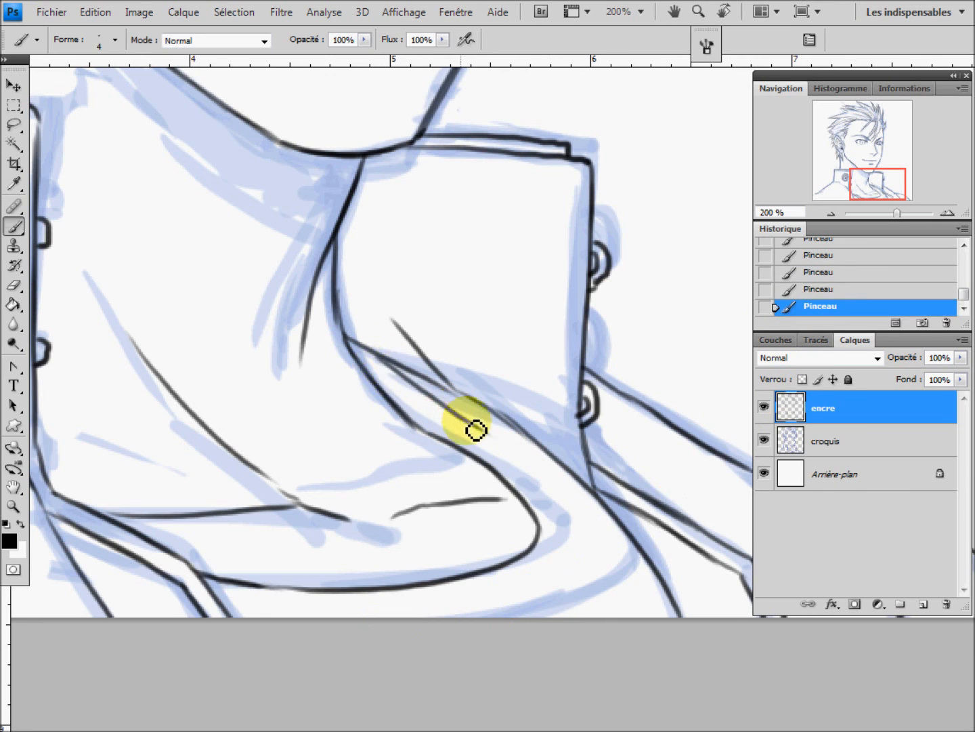
{"action": "mouse_move", "coordinate": [591, 518]}
{"action": "left_mouse_down"}
{"action": "mouse_move", "coordinate": [562, 592]}
{"action": "mouse_move", "coordinate": [473, 627]}
{"action": "left_mouse_up"}
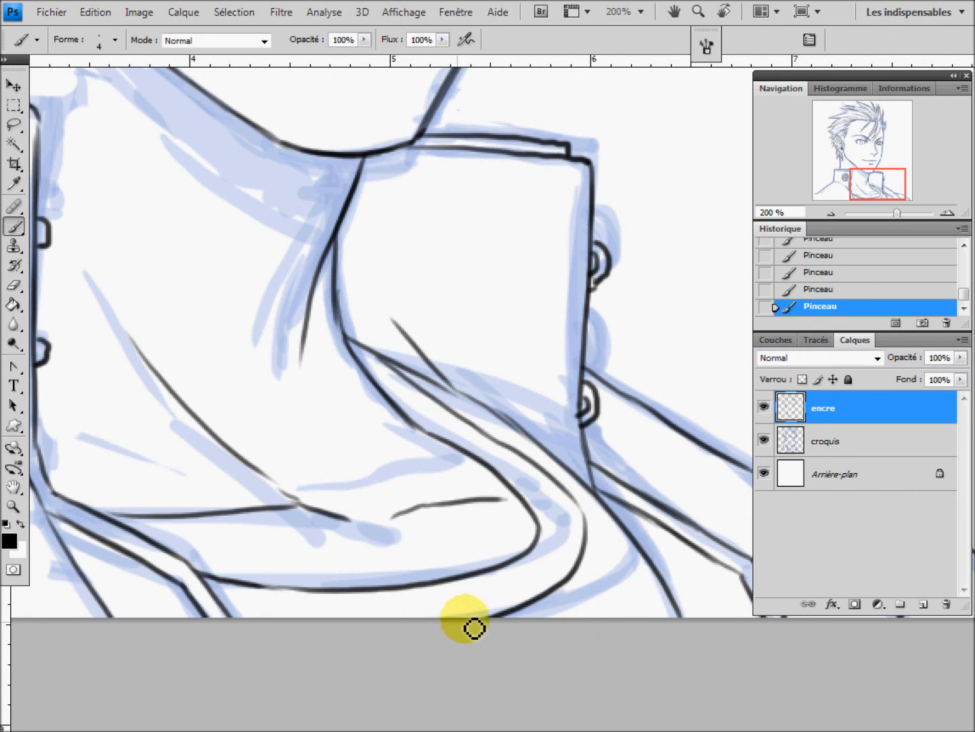
Step: Examine the full inked portrait at 50% zoom with the croquis layer hidden and shown again
{"action": "left_click", "coordinate": [831, 213]}
{"action": "left_click", "coordinate": [831, 213]}
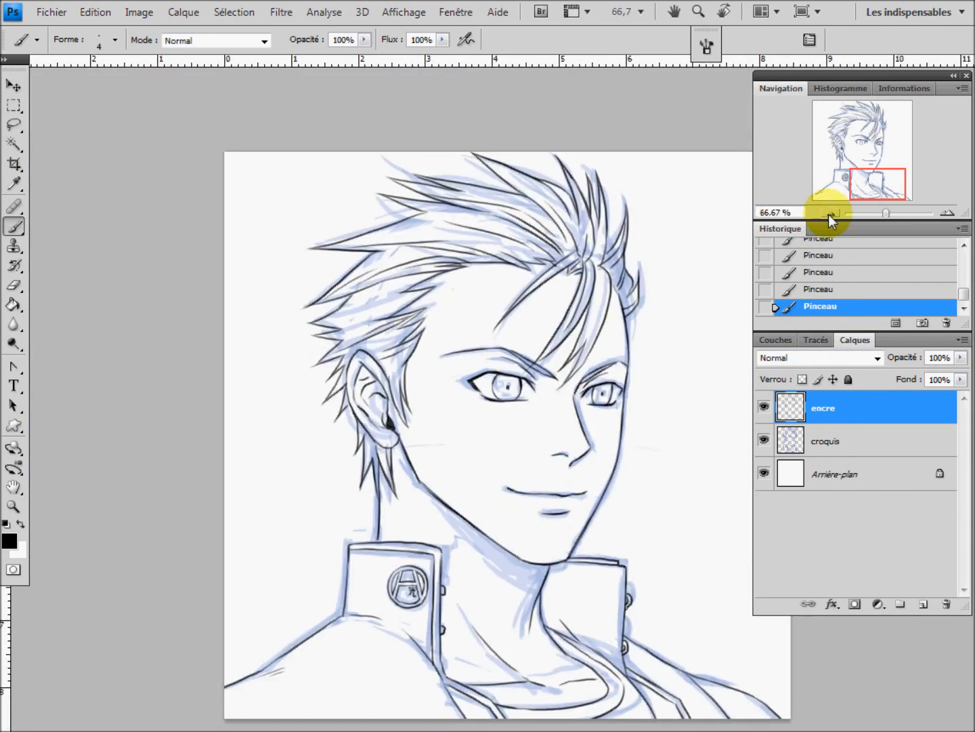
{"action": "left_click", "coordinate": [831, 212]}
{"action": "left_click", "coordinate": [764, 441]}
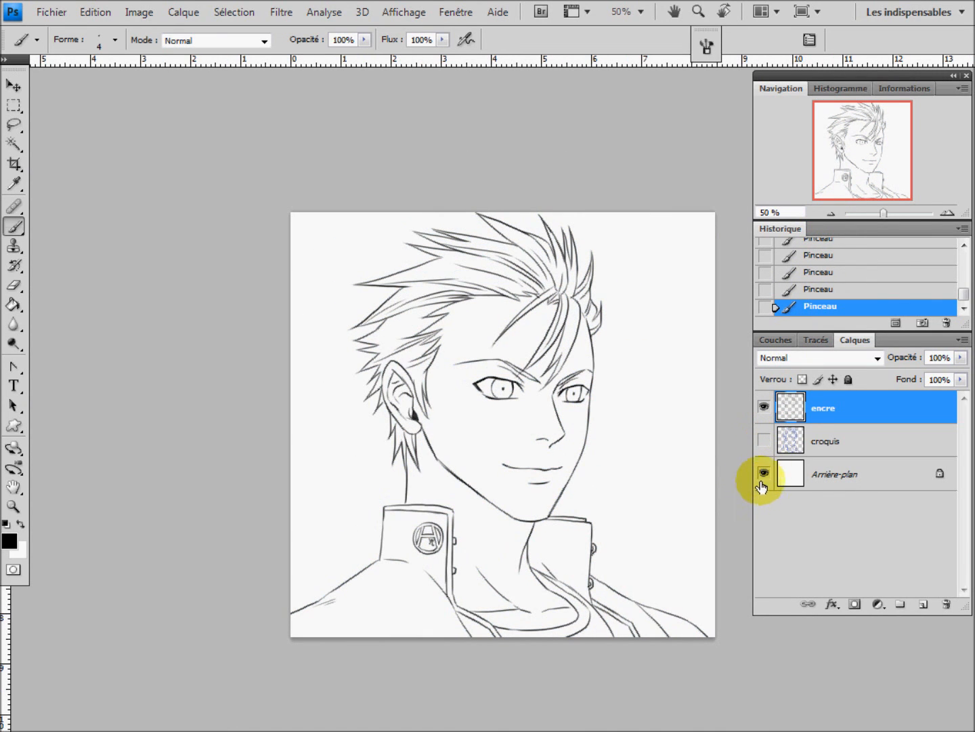
{"action": "left_click", "coordinate": [763, 440]}
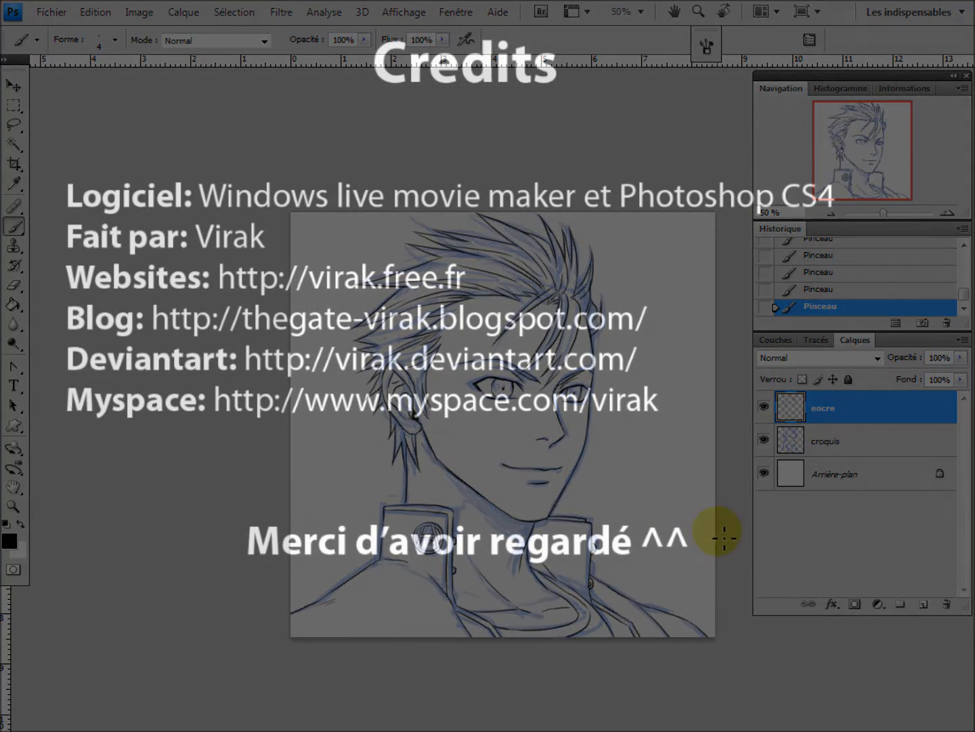